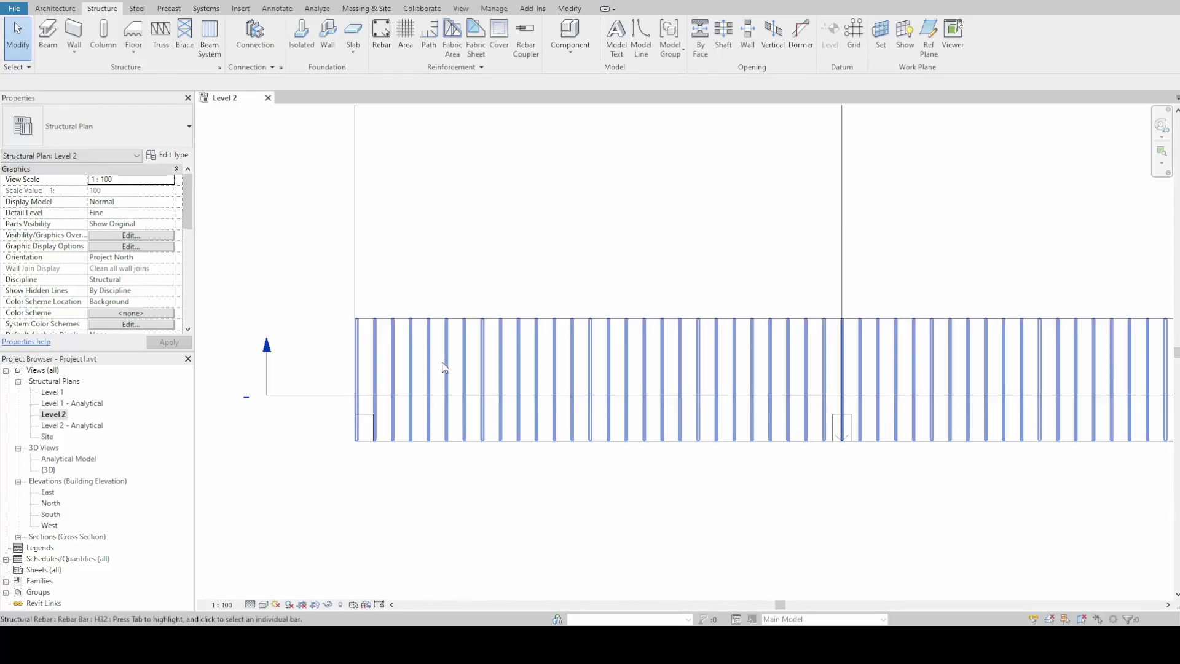
Set the Level 2 plan's visual style to Wireframe and change its detail level to check the H32 rebar set's display
{"action": "left_click", "coordinate": [532, 393]}
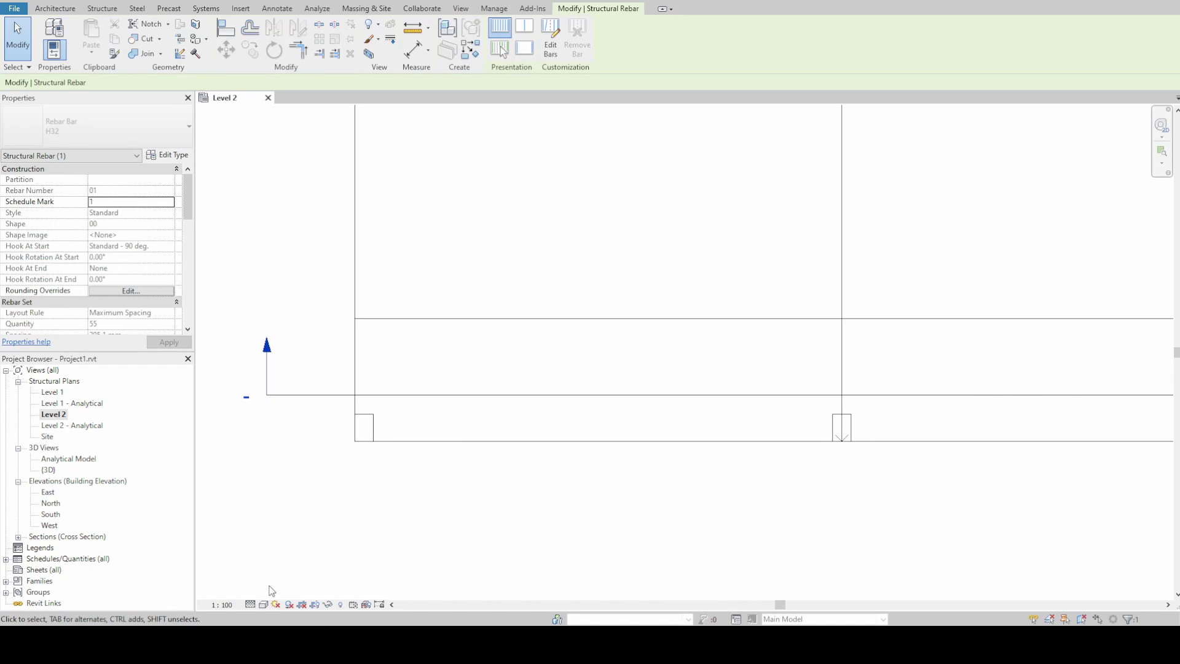
{"action": "left_click", "coordinate": [263, 604]}
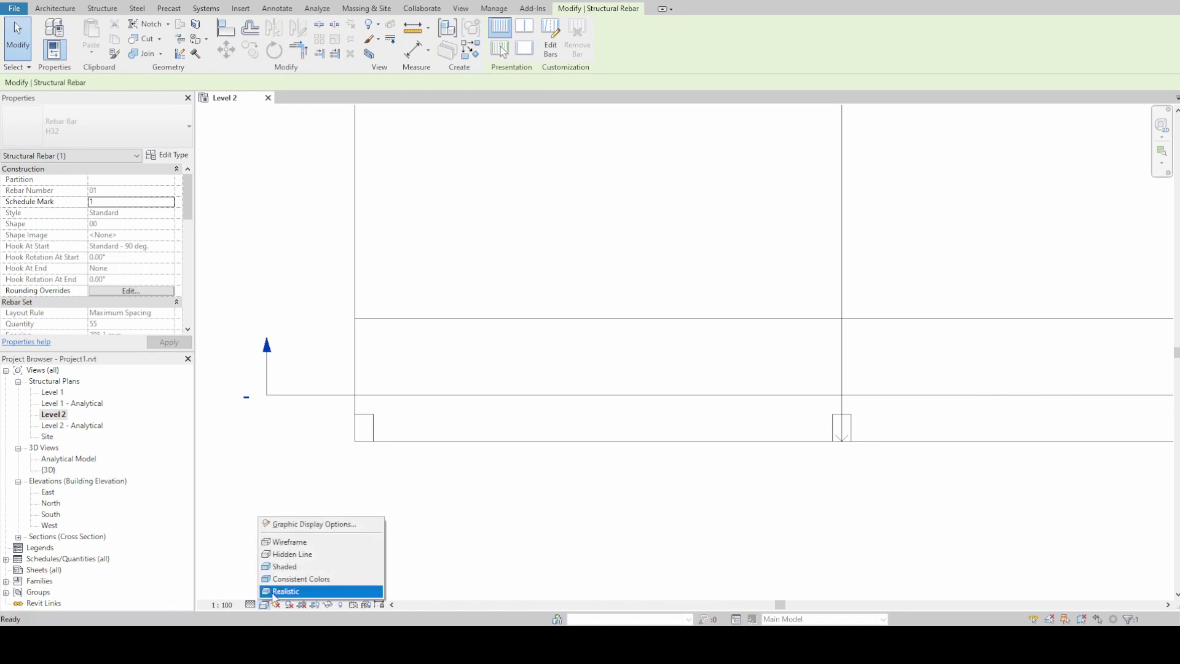
{"action": "left_click", "coordinate": [285, 541]}
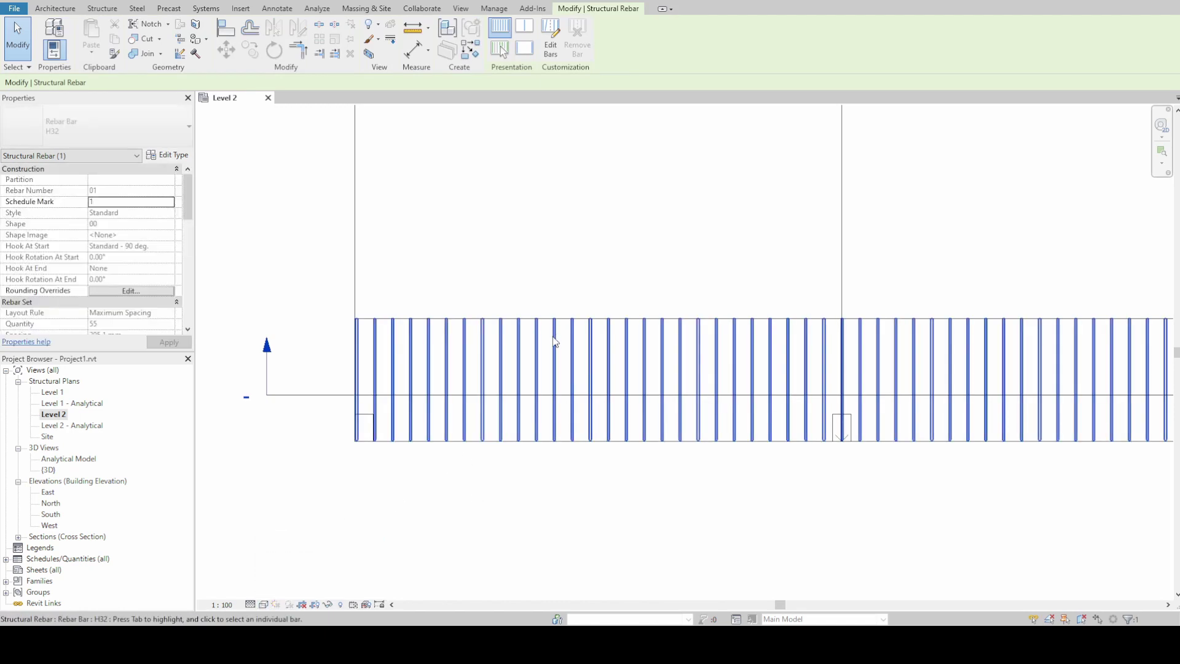
{"action": "left_click", "coordinate": [250, 605]}
{"action": "left_click", "coordinate": [268, 566]}
{"action": "key", "text": "Escape"}
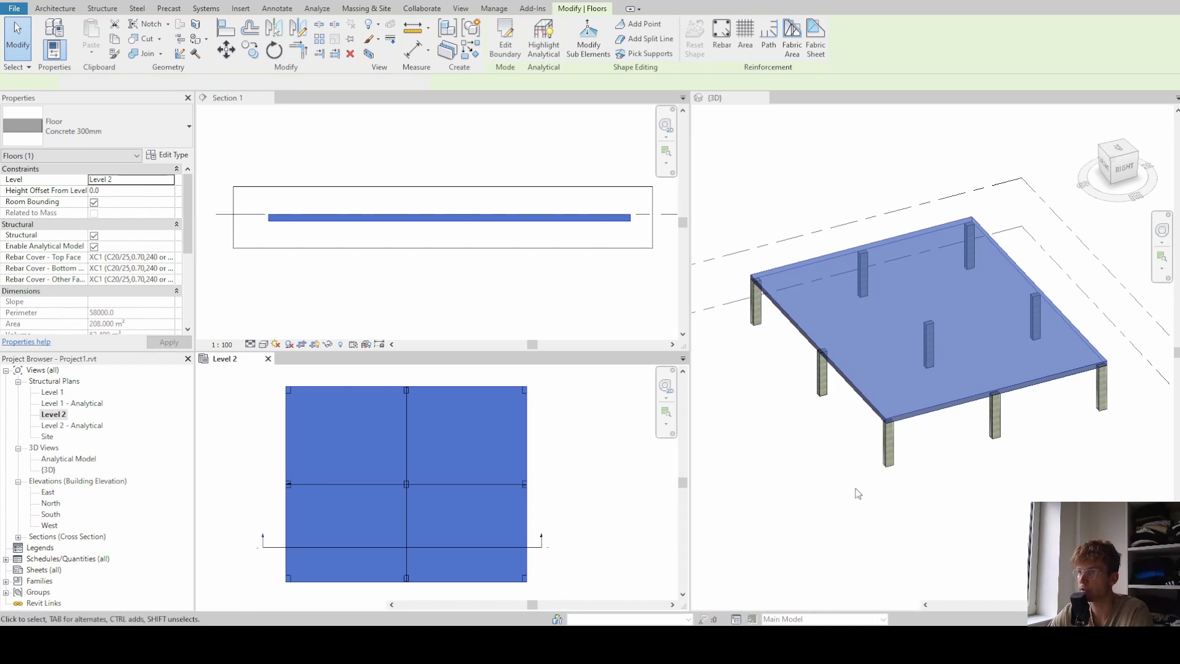
Create path reinforcement in the 300 mm concrete floor along the slab edge nearest the Section 1 line, accepting the rebar shape notice
{"action": "left_click", "coordinate": [856, 492]}
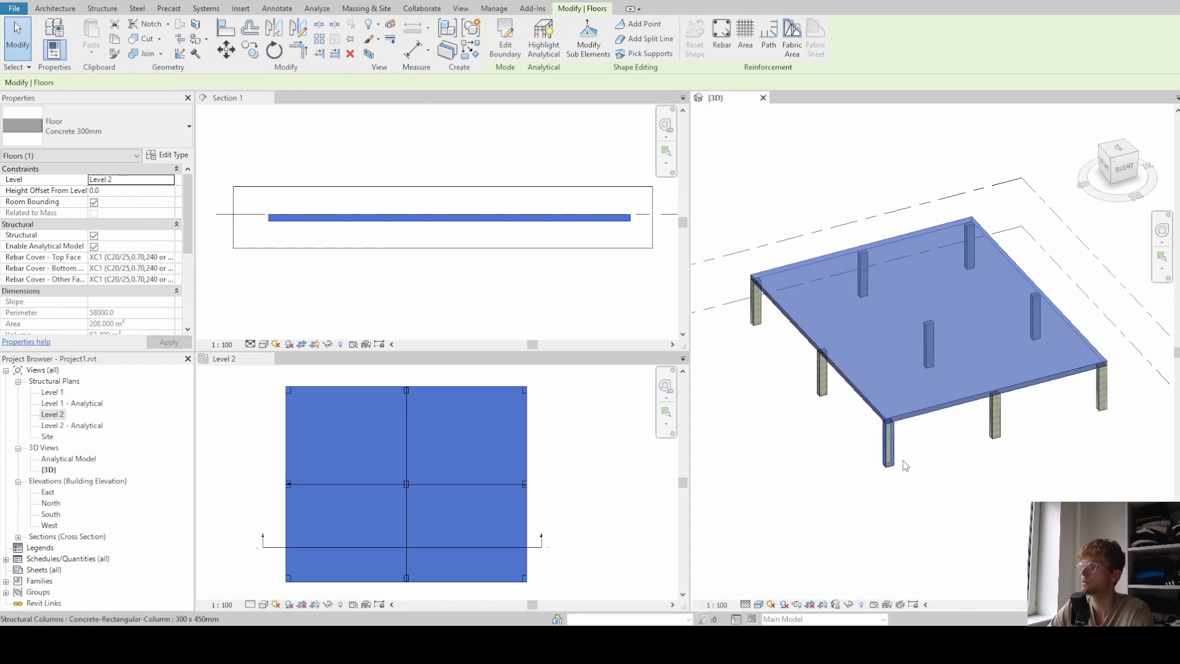
{"action": "left_click", "coordinate": [798, 462]}
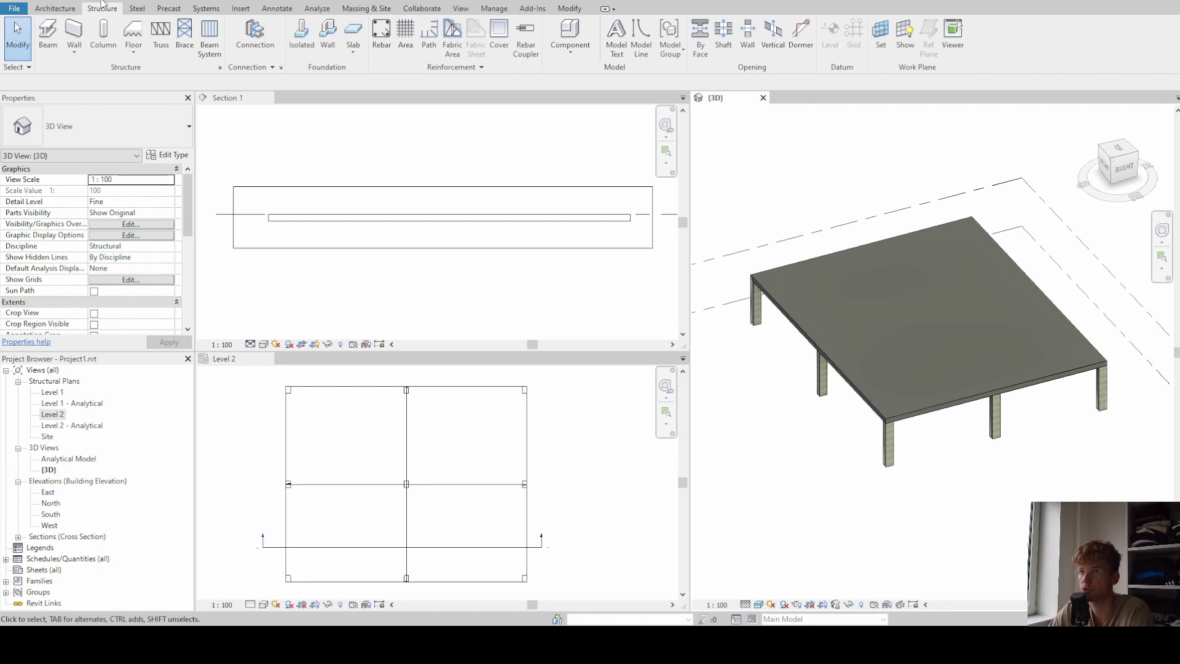
{"action": "left_click", "coordinate": [431, 49]}
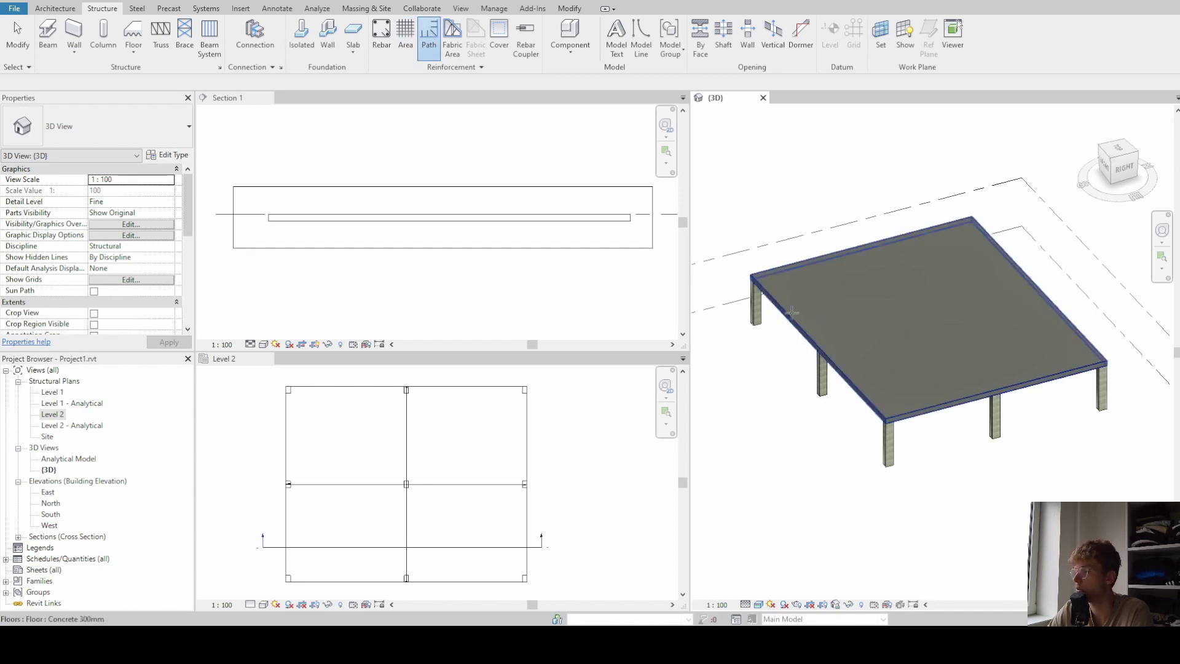
{"action": "left_click", "coordinate": [792, 316]}
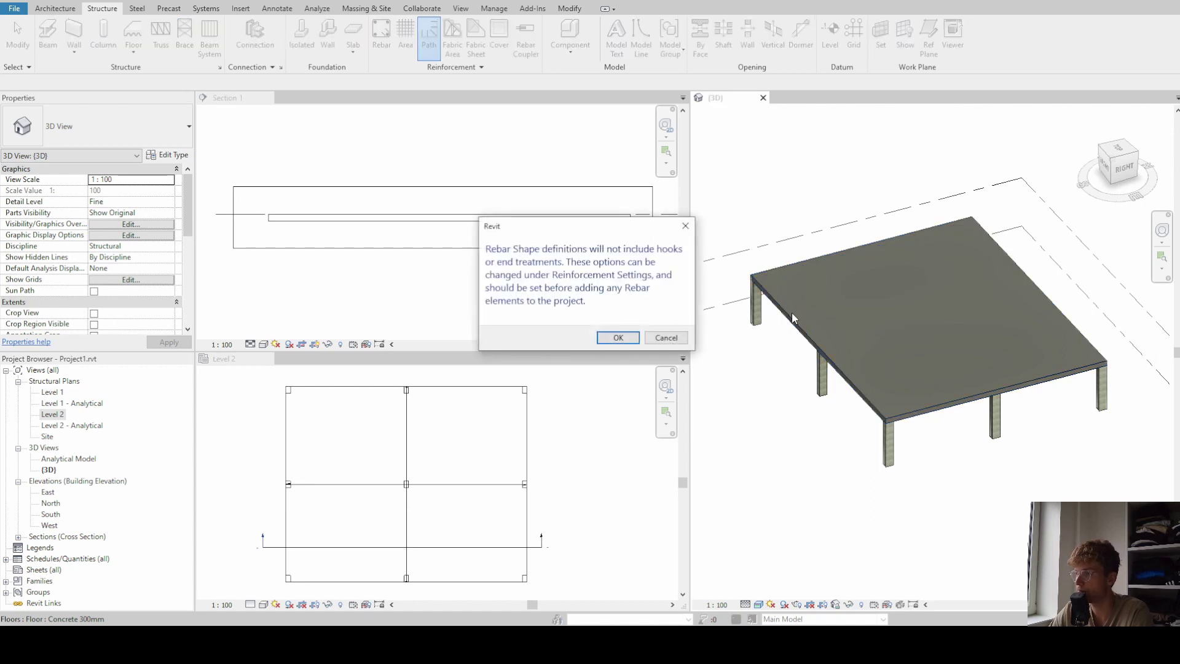
{"action": "left_click", "coordinate": [617, 337]}
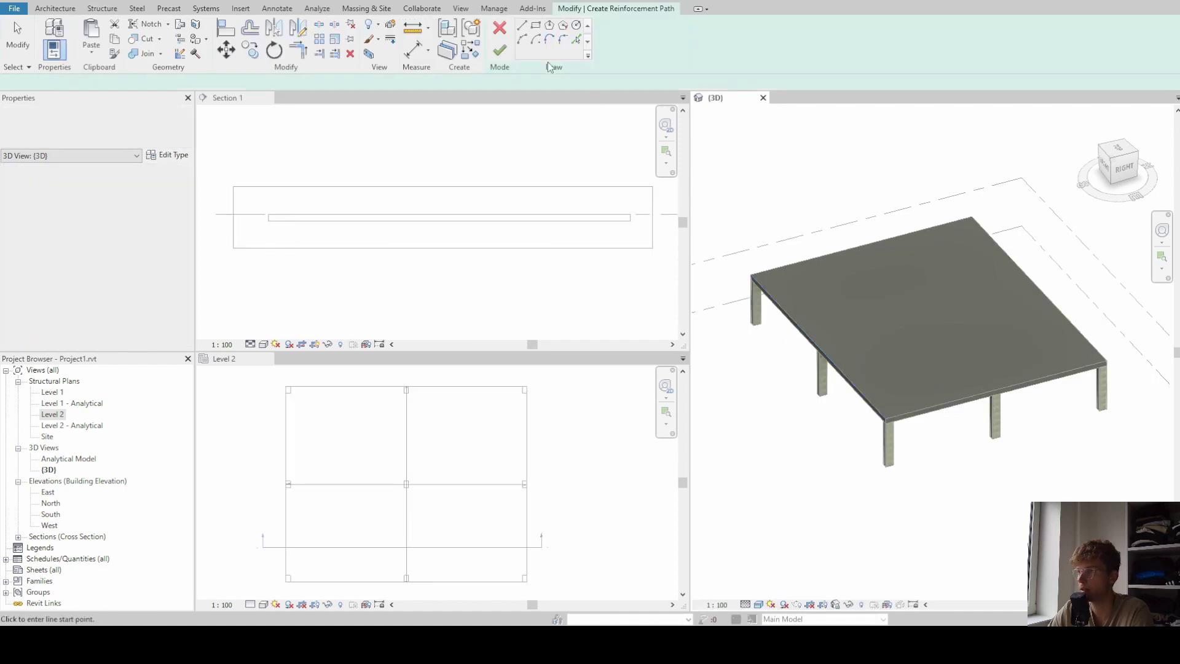
{"action": "left_click", "coordinate": [809, 339]}
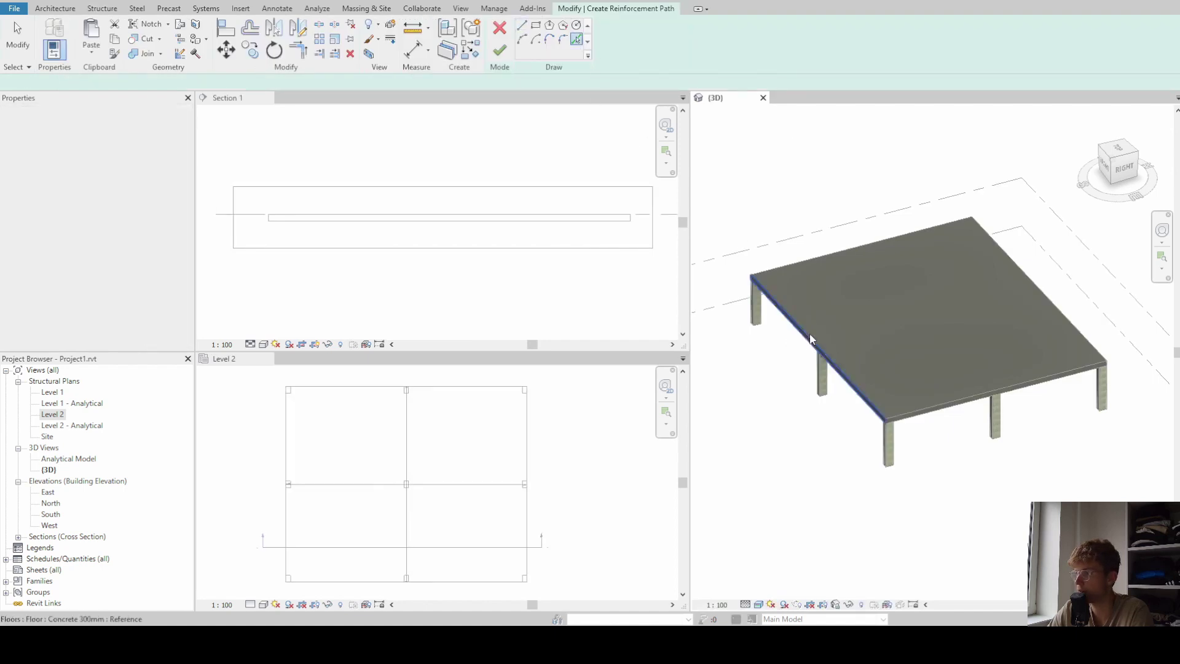
{"action": "left_click", "coordinate": [501, 51]}
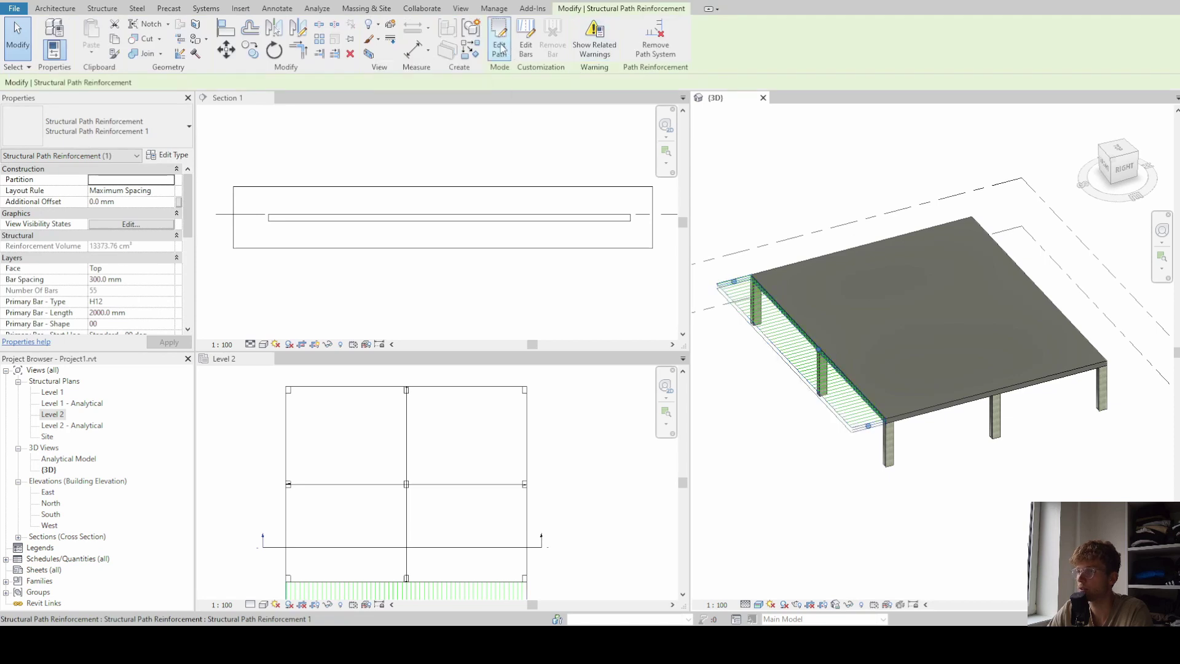
Edit the reinforcement path and flip it so the bars run inward into the slab, finishing the sketch
{"action": "left_click", "coordinate": [504, 54]}
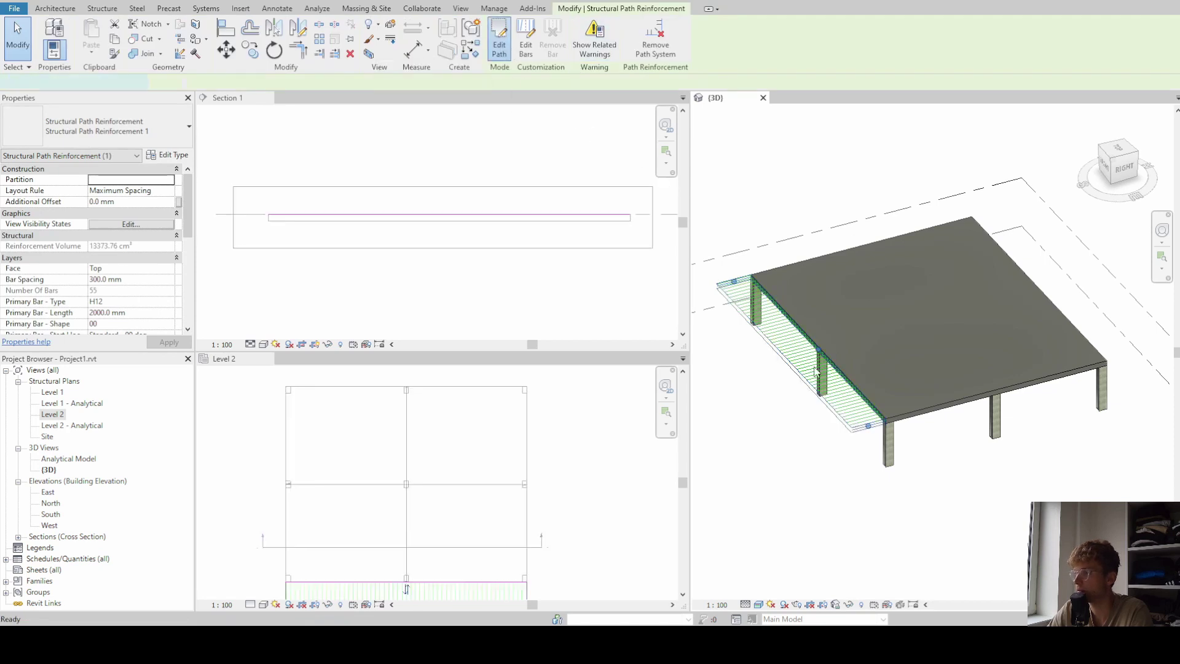
{"action": "scroll", "coordinate": [812, 360], "scroll_direction": "up", "scroll_amount": 5}
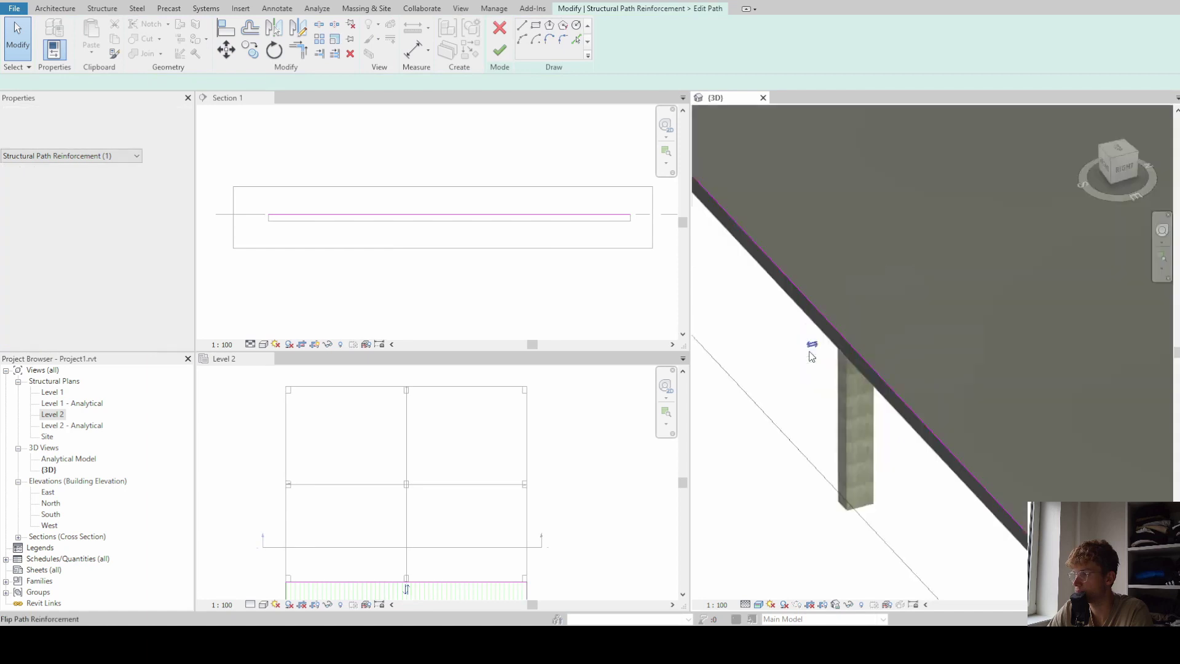
{"action": "scroll", "coordinate": [811, 356], "scroll_direction": "up", "scroll_amount": 1}
{"action": "left_click", "coordinate": [811, 344]}
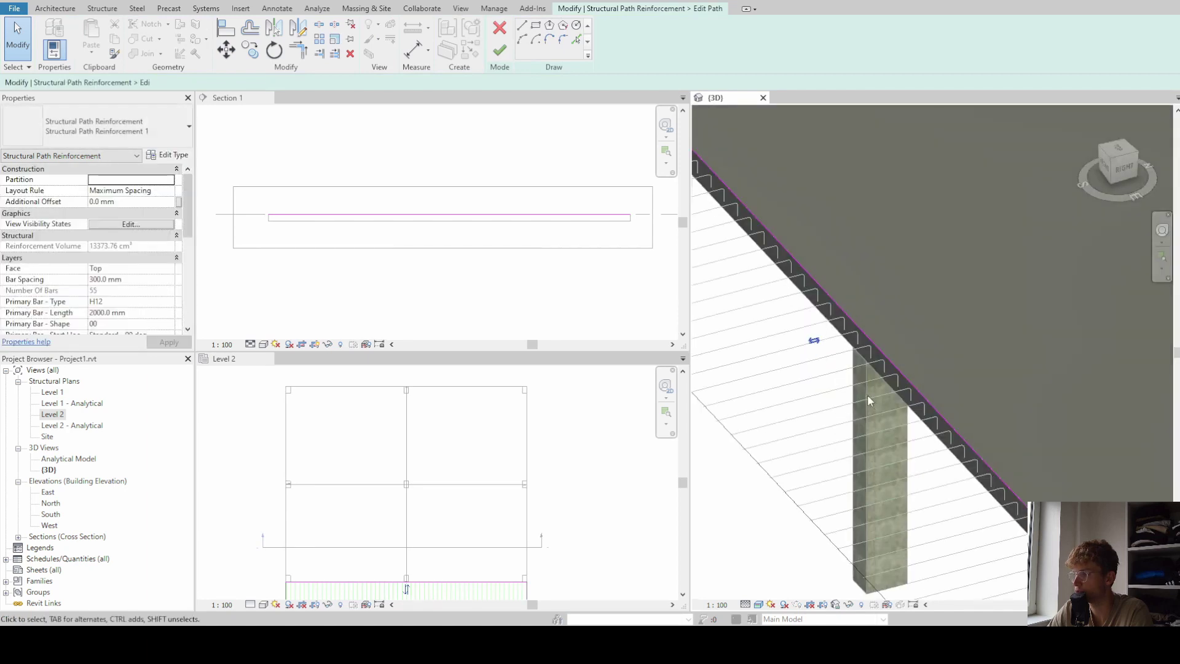
{"action": "scroll", "coordinate": [813, 360], "scroll_direction": "down", "scroll_amount": 4}
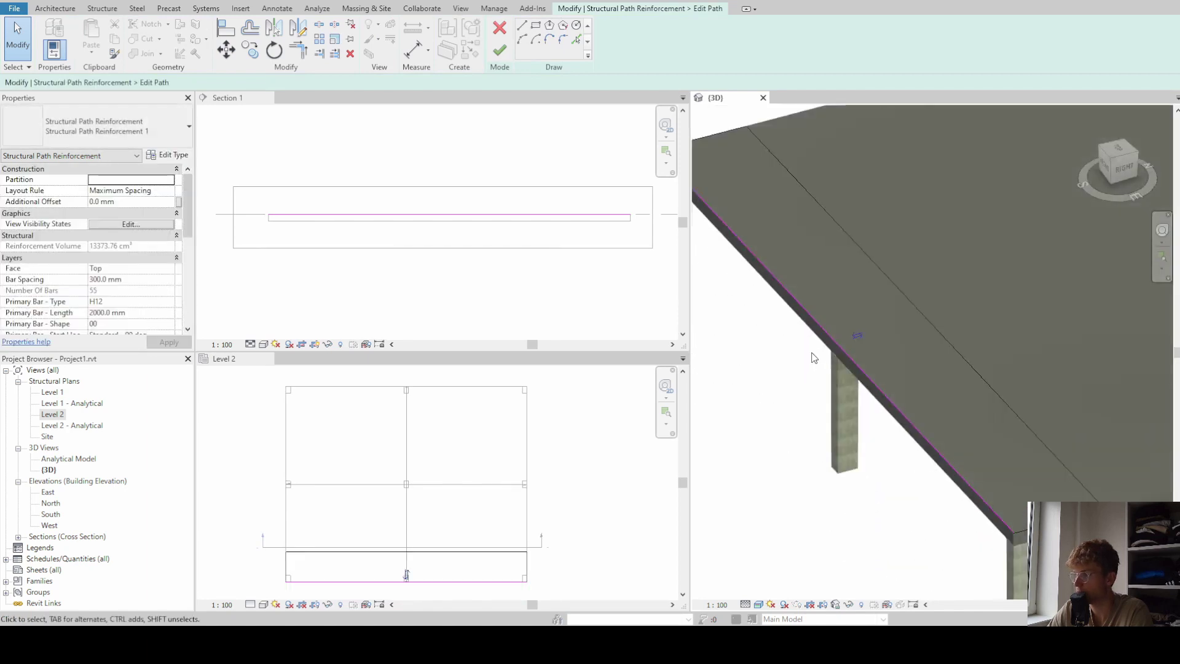
{"action": "scroll", "coordinate": [791, 374], "scroll_direction": "down", "scroll_amount": 2}
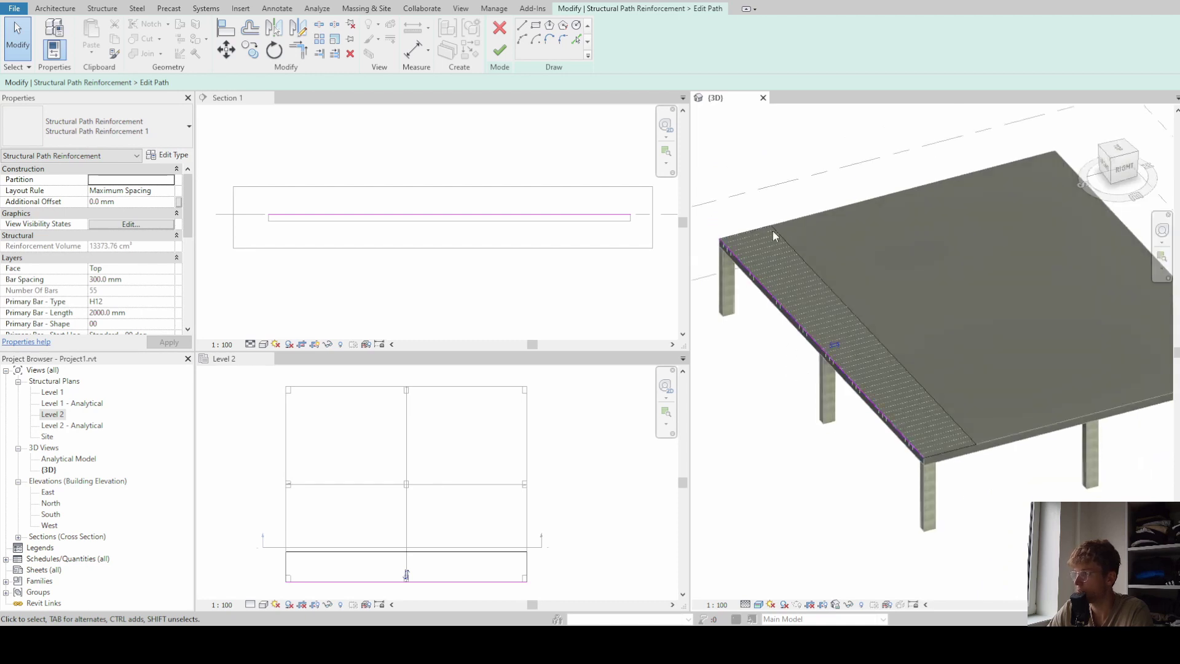
{"action": "scroll", "coordinate": [777, 183], "scroll_direction": "up", "scroll_amount": 1}
{"action": "left_click", "coordinate": [499, 50]}
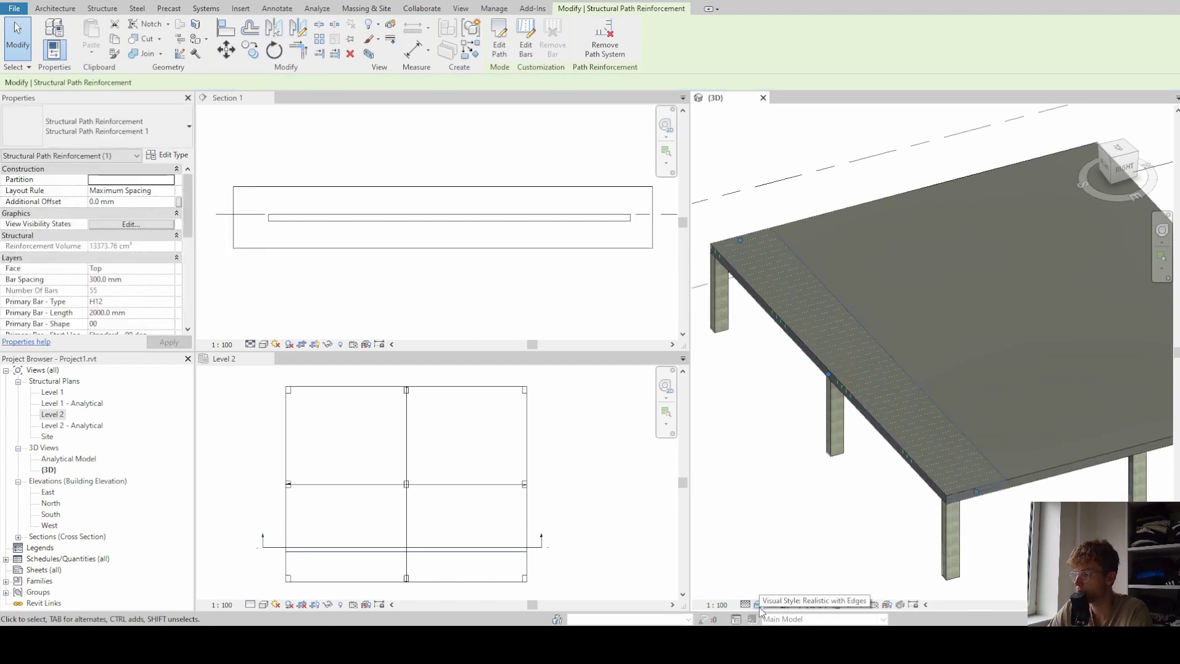
{"action": "key", "text": "Escape"}
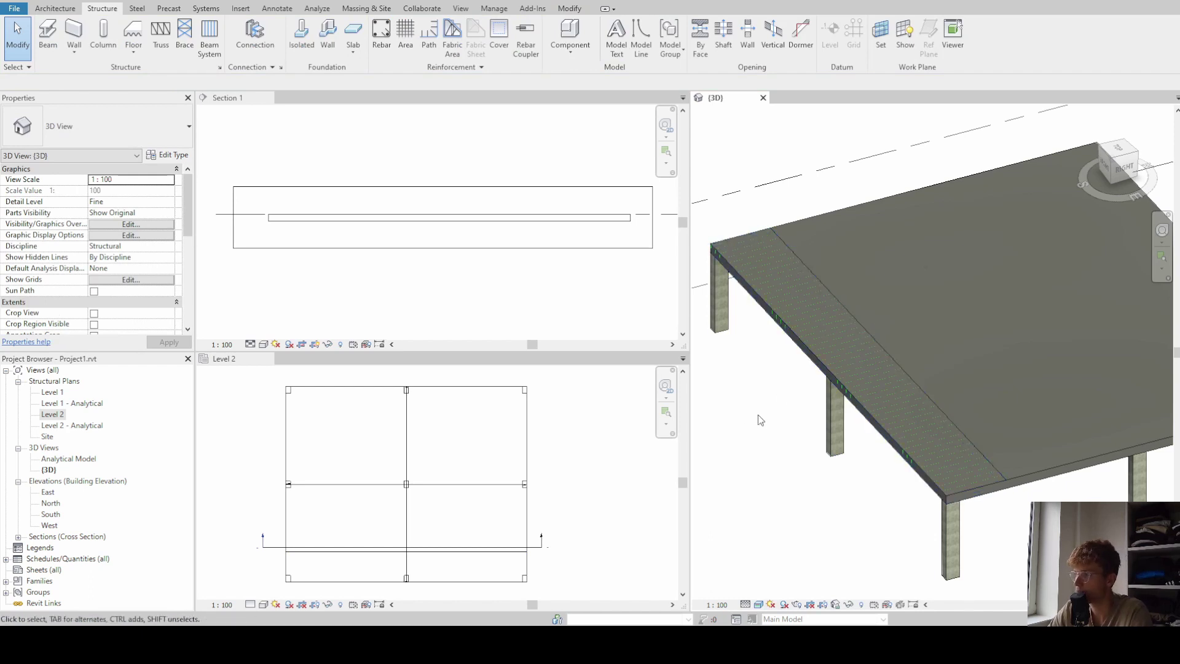
{"action": "middle_click_drag", "start_coordinate": [823, 412], "coordinate": [826, 365], "text": "shift"}
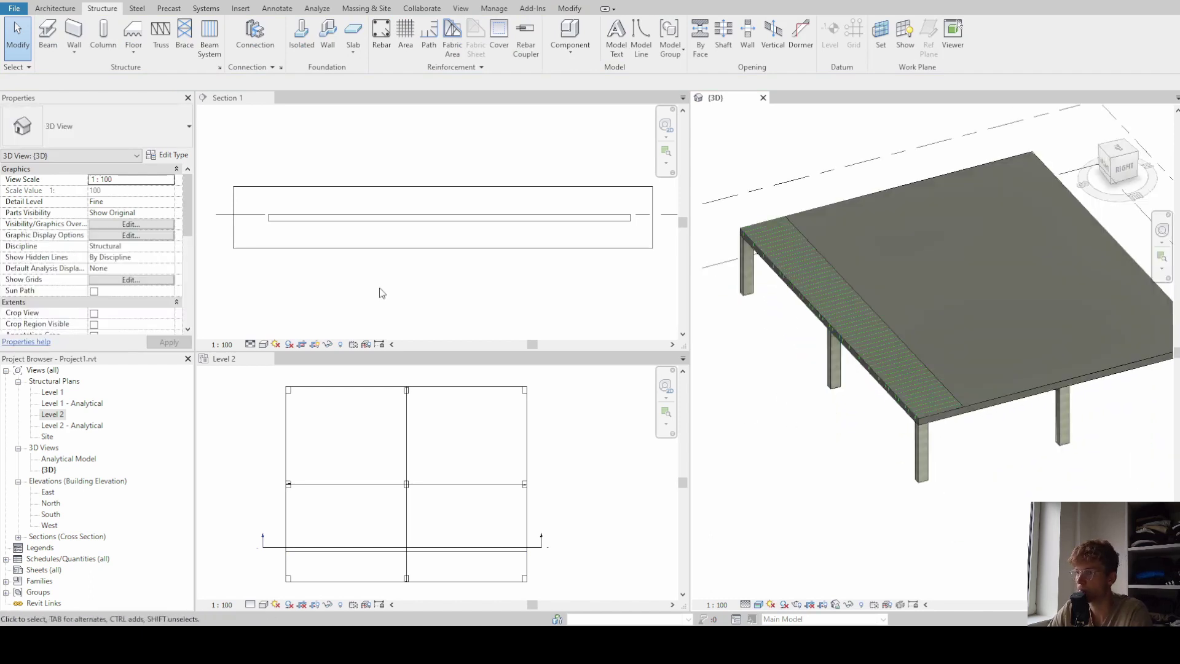
Examine how the new path reinforcement and its bars display in Section 1 and the Level 2 plan
{"action": "middle_click_drag", "start_coordinate": [222, 227], "coordinate": [275, 259]}
{"action": "scroll", "coordinate": [275, 258], "scroll_direction": "down", "scroll_amount": 5}
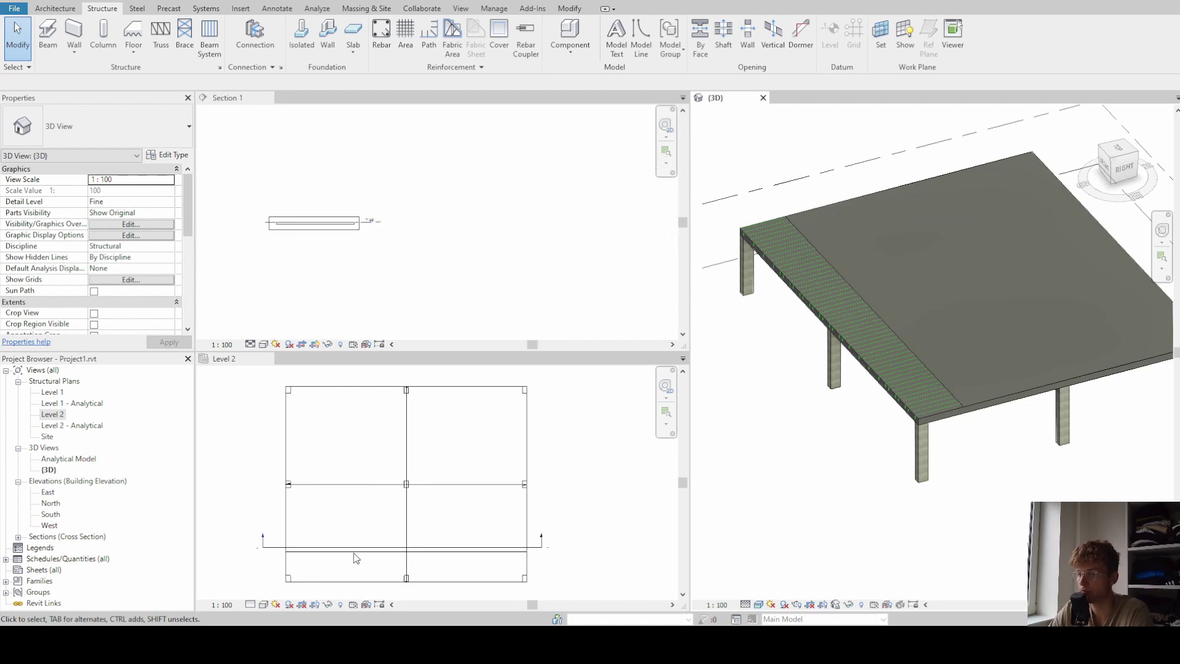
{"action": "scroll", "coordinate": [352, 559], "scroll_direction": "up", "scroll_amount": 2}
{"action": "scroll", "coordinate": [293, 478], "scroll_direction": "down", "scroll_amount": 3}
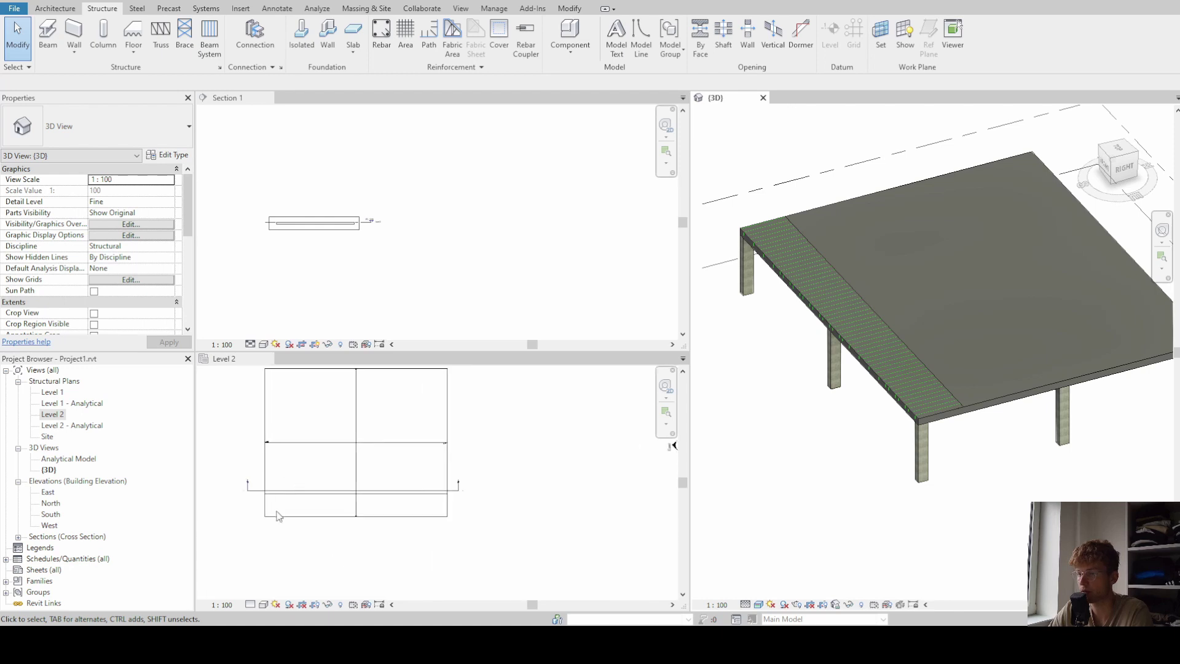
{"action": "left_click", "coordinate": [274, 487]}
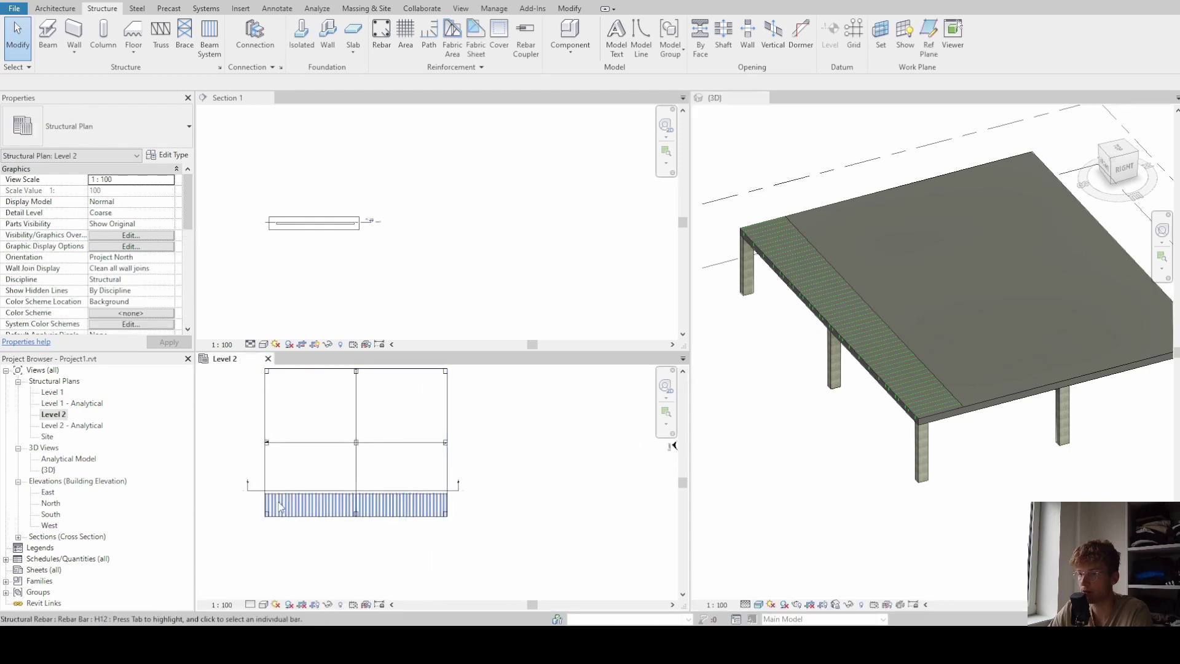
{"action": "left_click", "coordinate": [349, 529]}
{"action": "scroll", "coordinate": [429, 512], "scroll_direction": "up", "scroll_amount": 2}
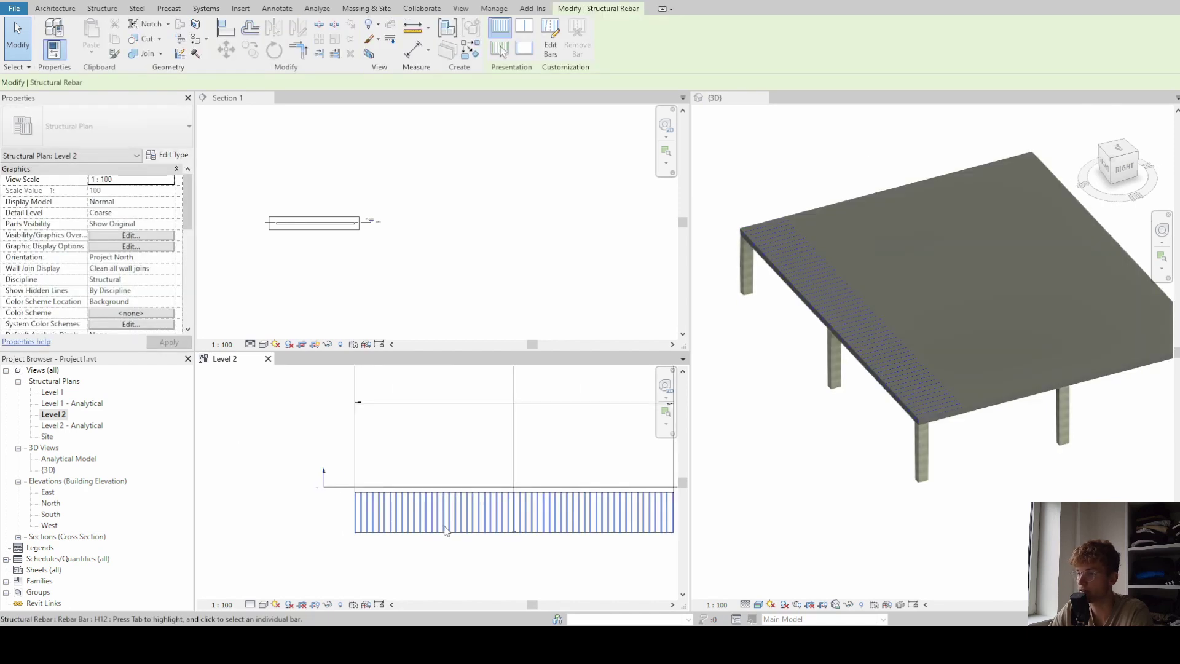
{"action": "middle_click_drag", "start_coordinate": [429, 511], "coordinate": [393, 511]}
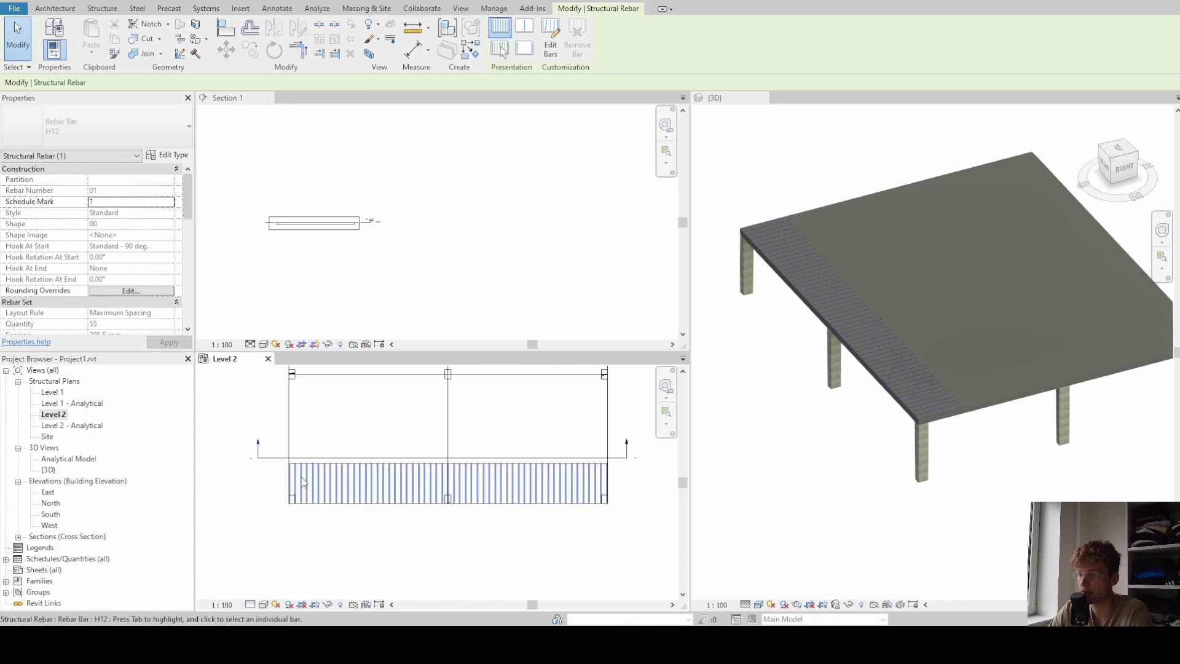
{"action": "left_click", "coordinate": [332, 520]}
{"action": "middle_click_drag", "start_coordinate": [430, 481], "coordinate": [403, 535]}
{"action": "scroll", "coordinate": [439, 501], "scroll_direction": "up", "scroll_amount": 1}
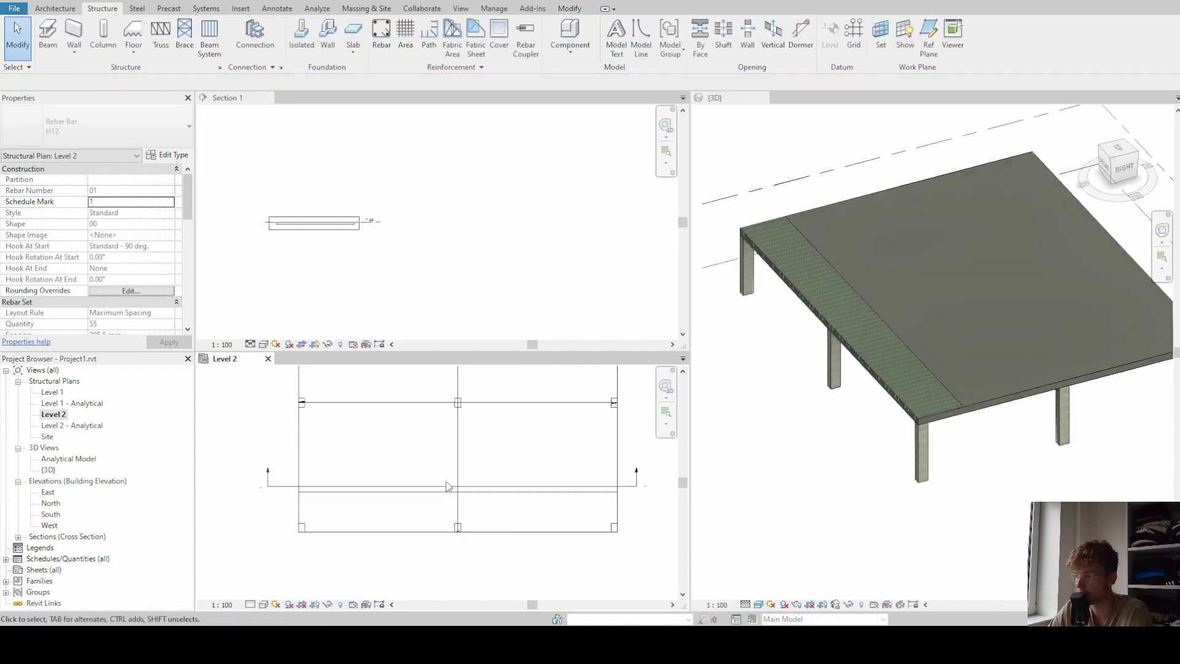
{"action": "left_click", "coordinate": [452, 492]}
{"action": "scroll", "coordinate": [489, 477], "scroll_direction": "down", "scroll_amount": 1}
{"action": "middle_click_drag", "start_coordinate": [490, 478], "coordinate": [467, 515]}
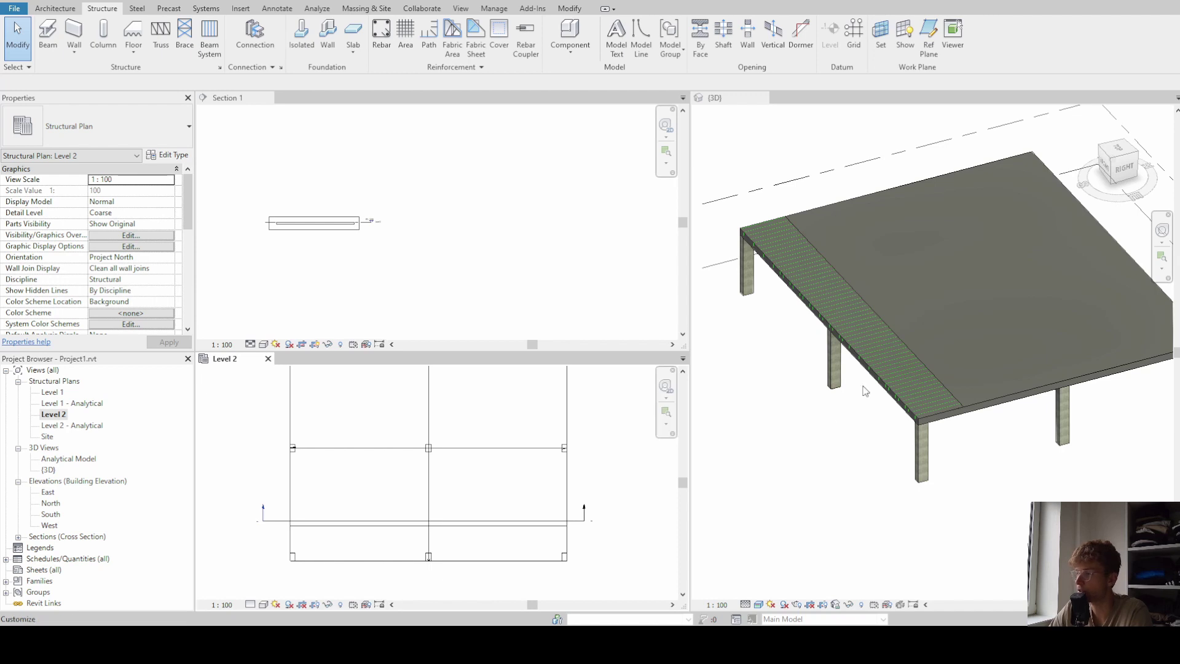
Set the path reinforcement's view visibility states to show it unobscured in the {3D} view
{"action": "left_click", "coordinate": [794, 442]}
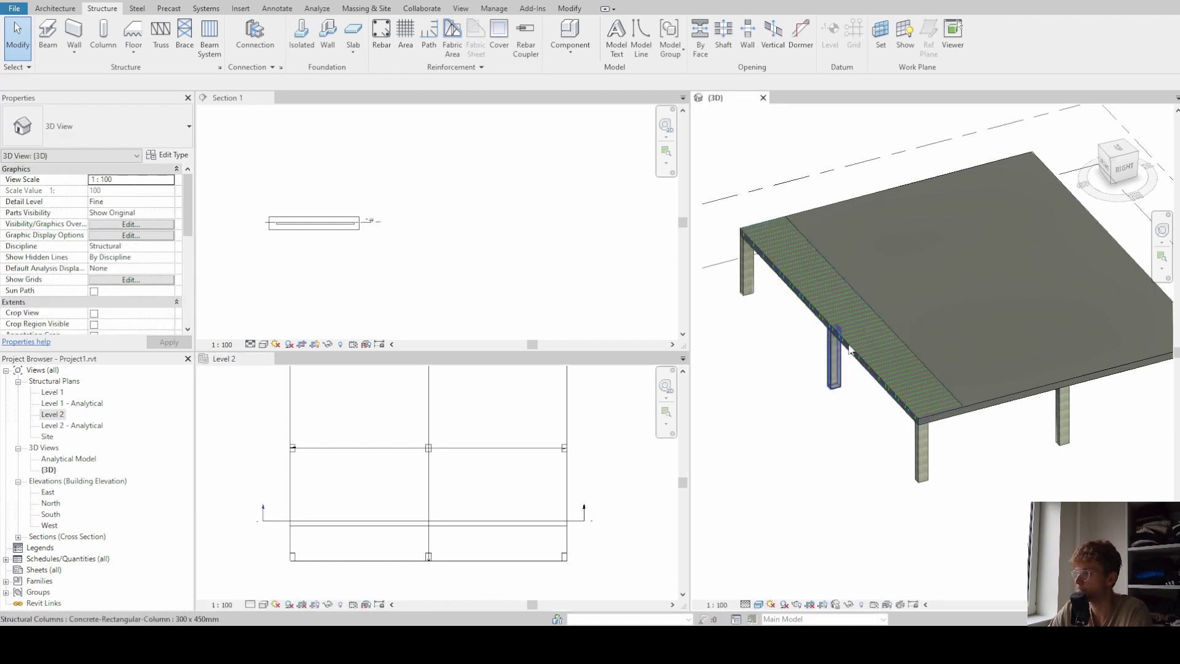
{"action": "left_click", "coordinate": [877, 315]}
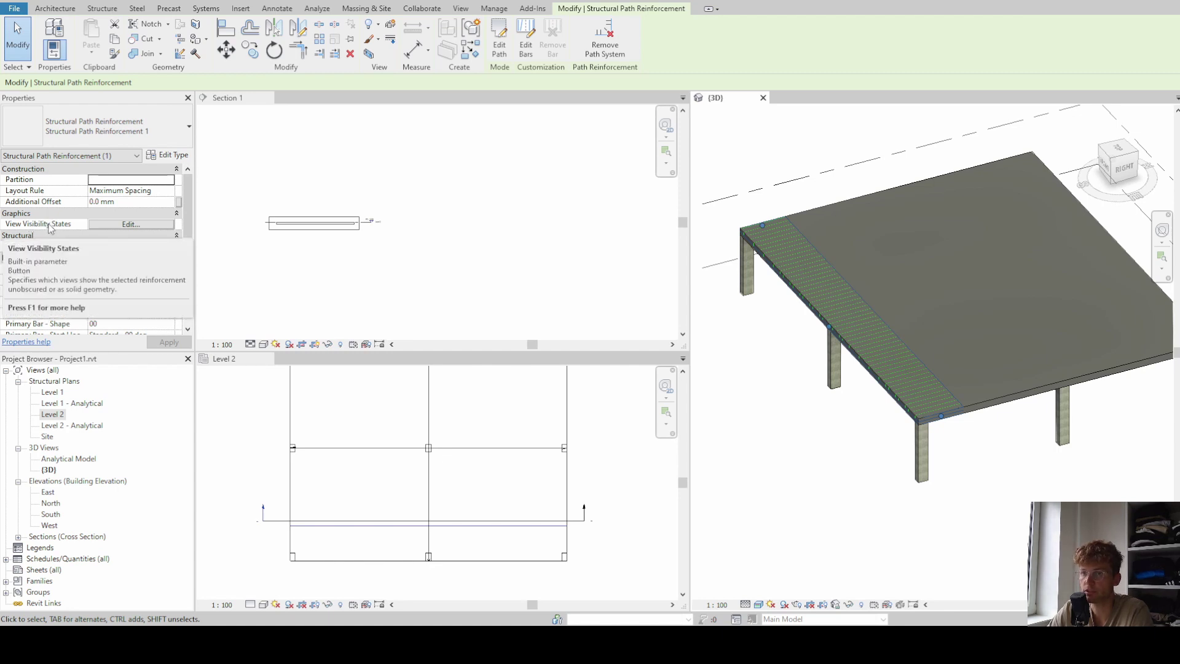
{"action": "left_click", "coordinate": [143, 225]}
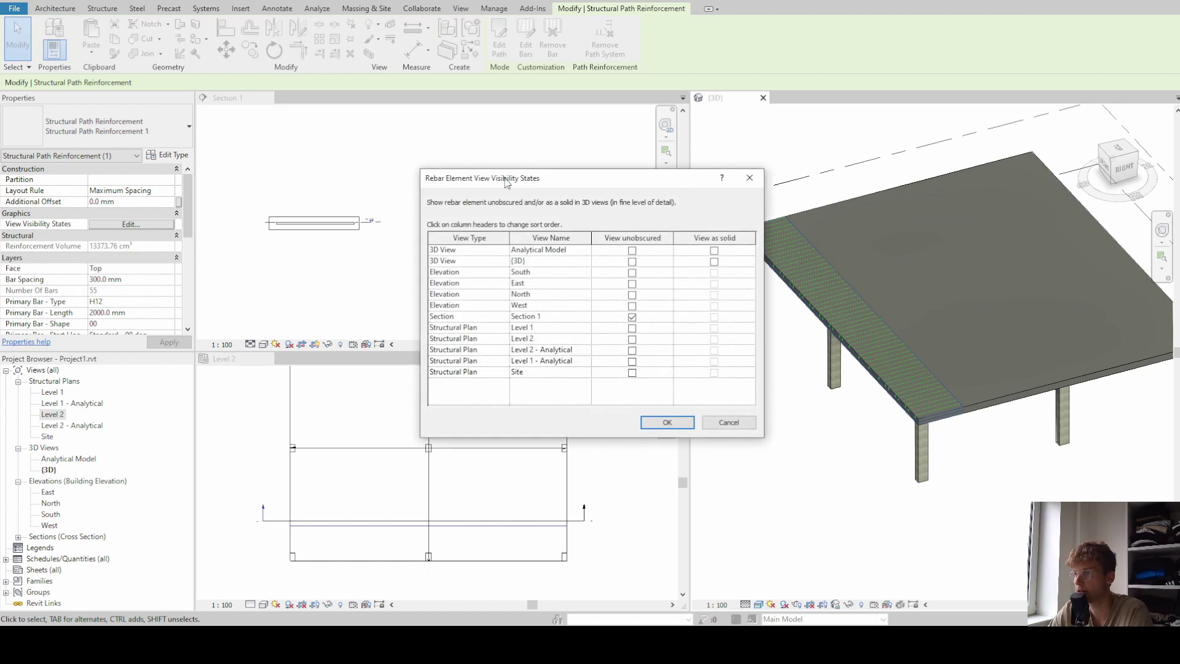
{"action": "left_click_drag", "start_coordinate": [505, 176], "coordinate": [504, 147]}
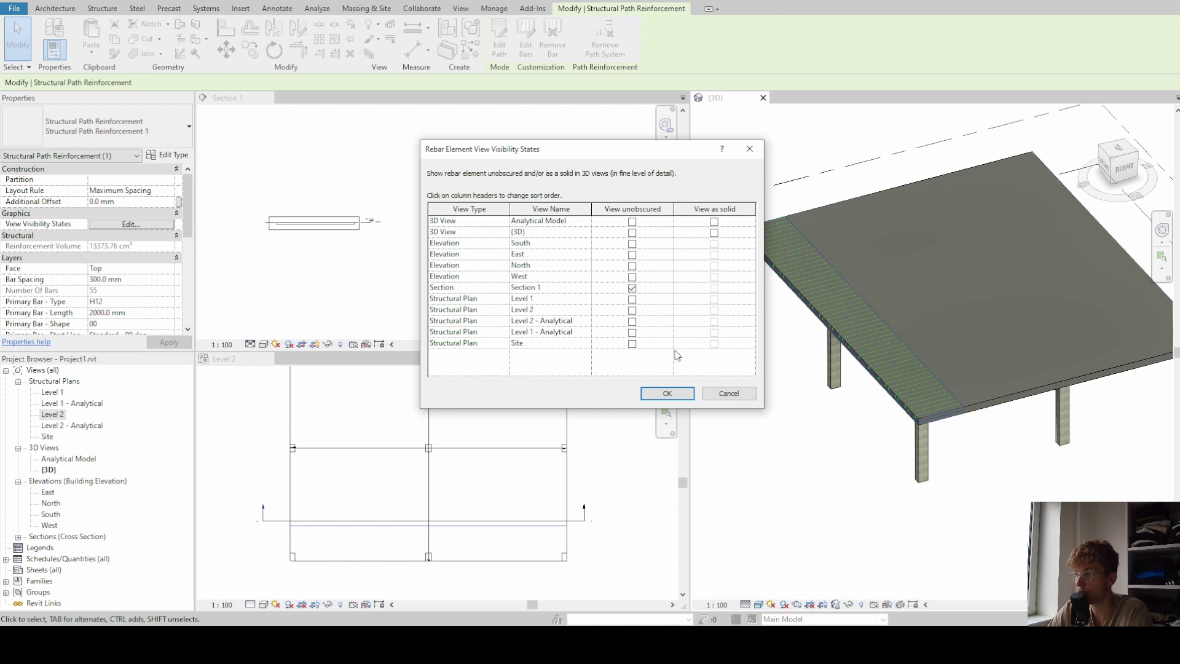
{"action": "left_click", "coordinate": [631, 233]}
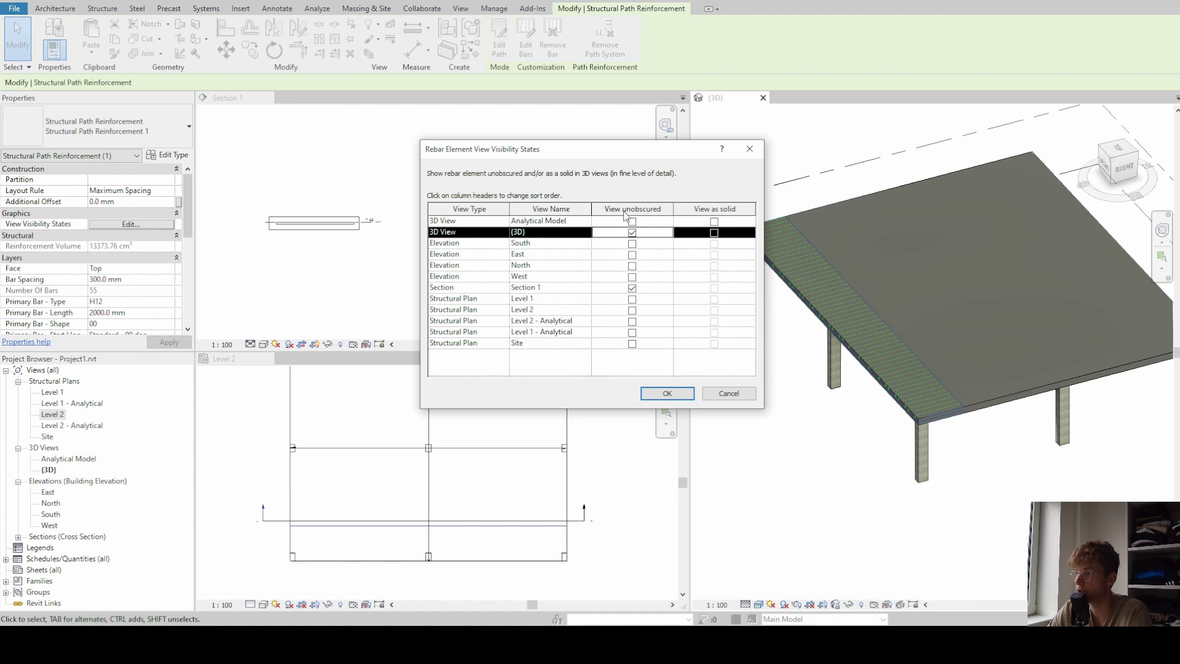
{"action": "left_click", "coordinate": [666, 394]}
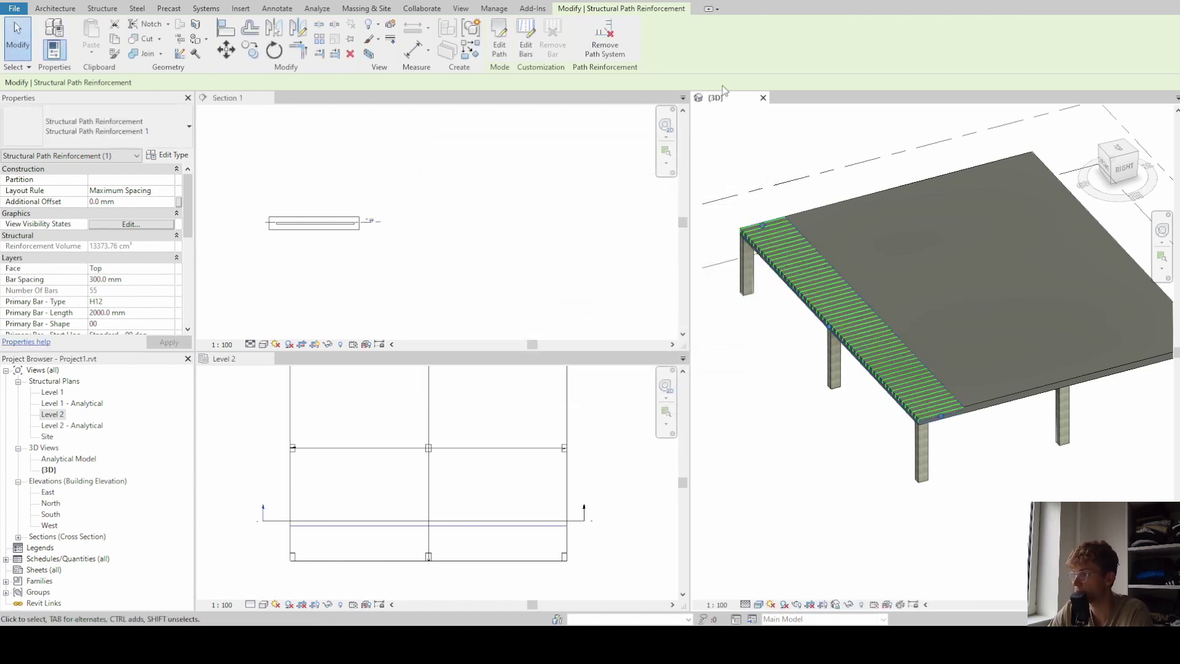
{"action": "scroll", "coordinate": [871, 395], "scroll_direction": "up", "scroll_amount": 3}
{"action": "scroll", "coordinate": [917, 390], "scroll_direction": "down", "scroll_amount": 1}
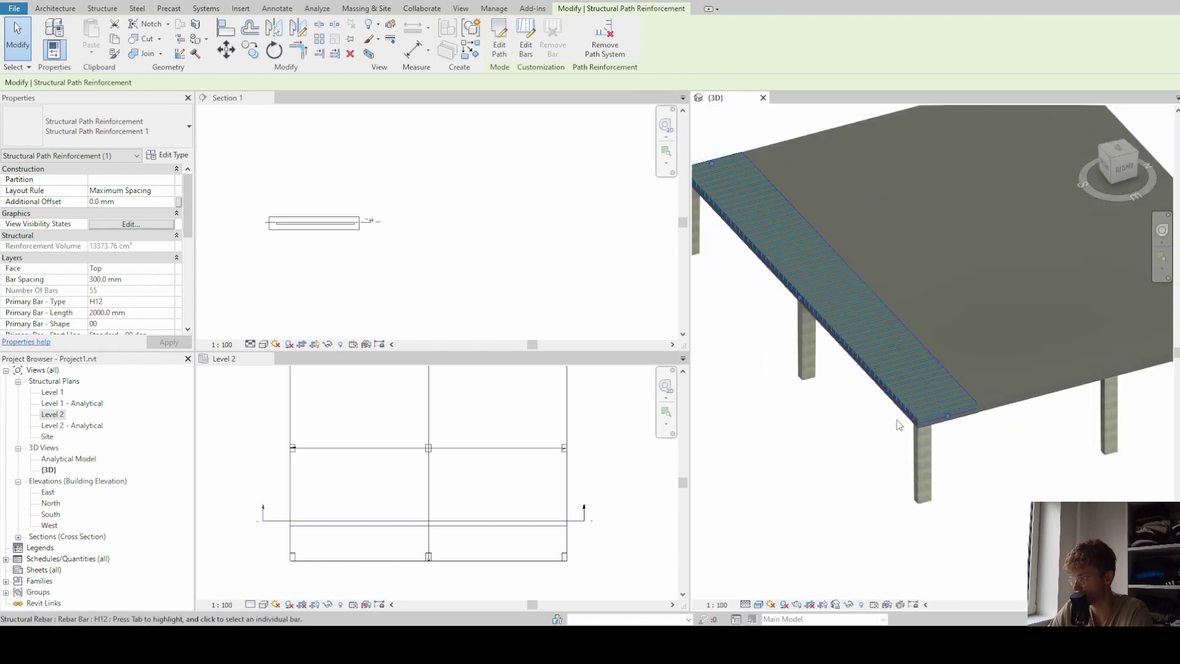
{"action": "key", "text": "Escape"}
{"action": "scroll", "coordinate": [940, 408], "scroll_direction": "up", "scroll_amount": 3}
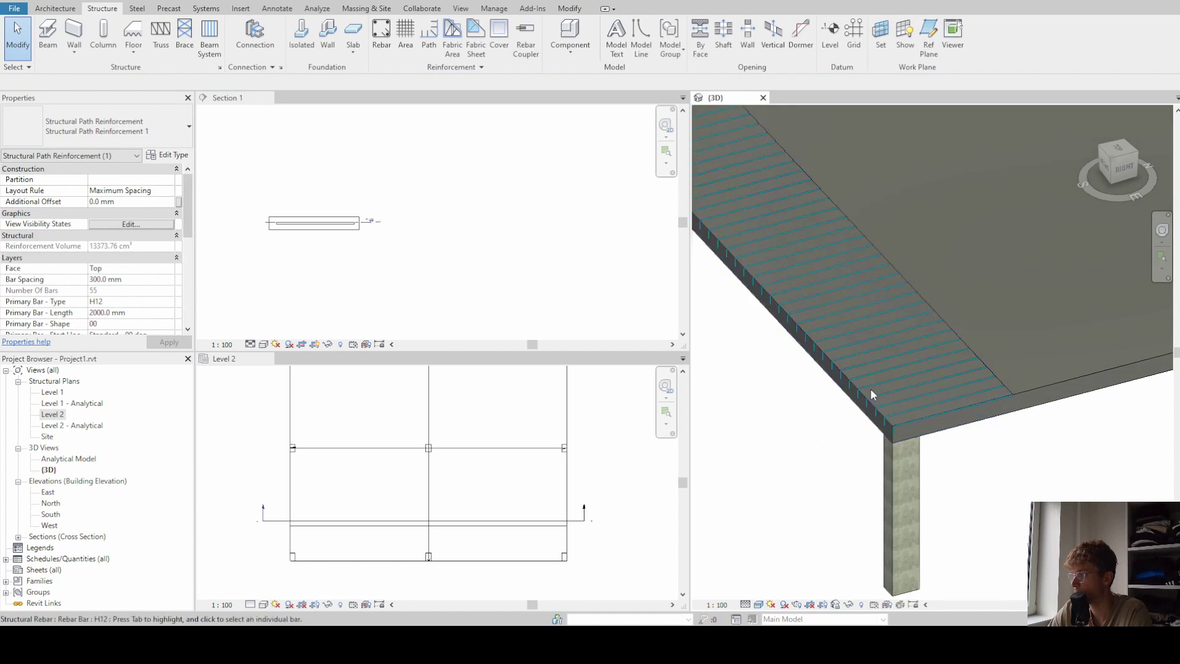
{"action": "scroll", "coordinate": [870, 395], "scroll_direction": "up", "scroll_amount": 2}
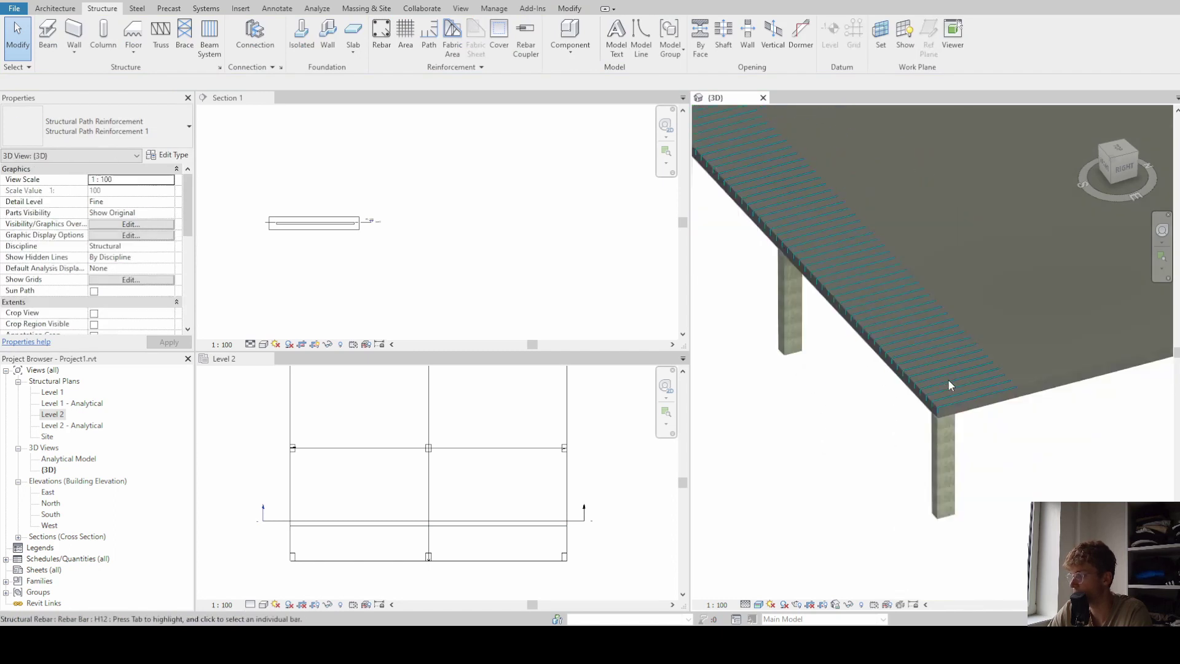
Examine the unobscured path reinforcement bars and their hooks along the slab edge in the {3D} view
{"action": "scroll", "coordinate": [872, 422], "scroll_direction": "down", "scroll_amount": 3}
{"action": "scroll", "coordinate": [867, 437], "scroll_direction": "up", "scroll_amount": 2}
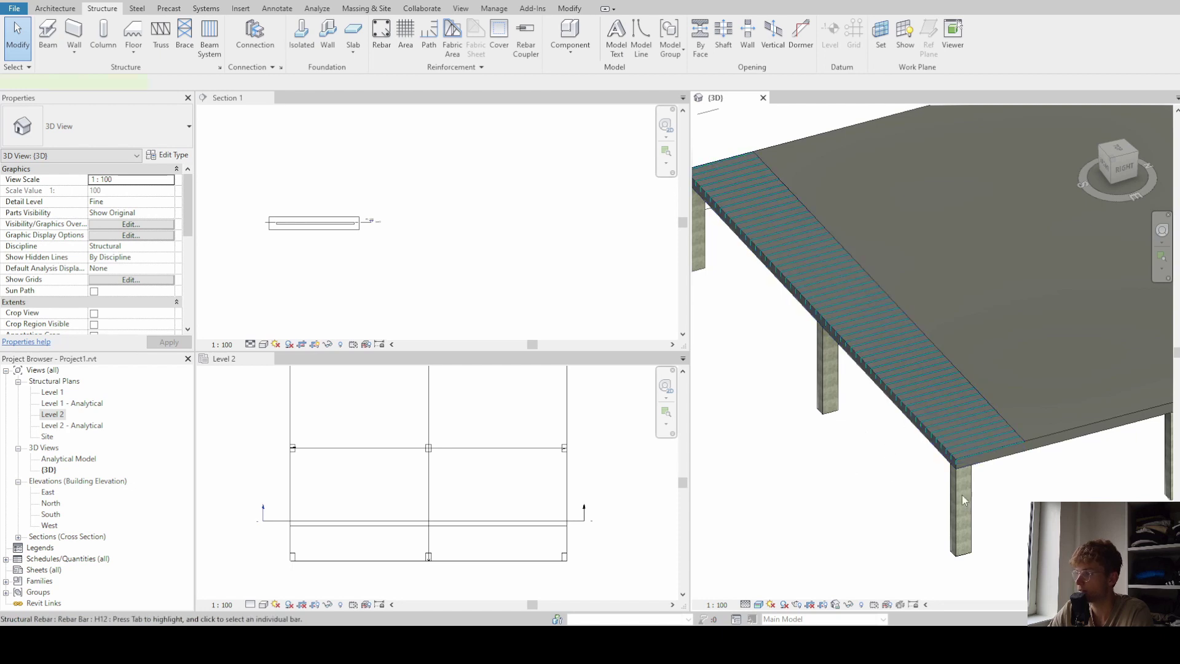
{"action": "left_click", "coordinate": [962, 495]}
{"action": "left_click", "coordinate": [814, 509]}
{"action": "middle_click_drag", "start_coordinate": [813, 509], "coordinate": [793, 424], "text": "shift"}
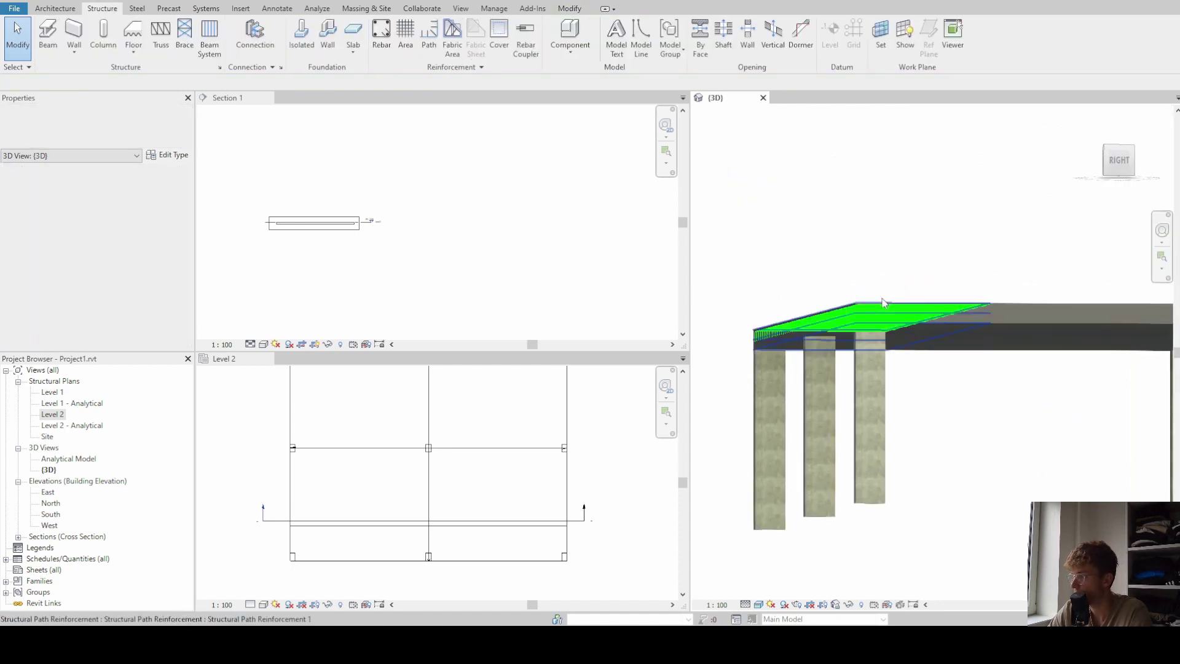
{"action": "middle_click_drag", "start_coordinate": [883, 303], "coordinate": [926, 397], "text": "shift"}
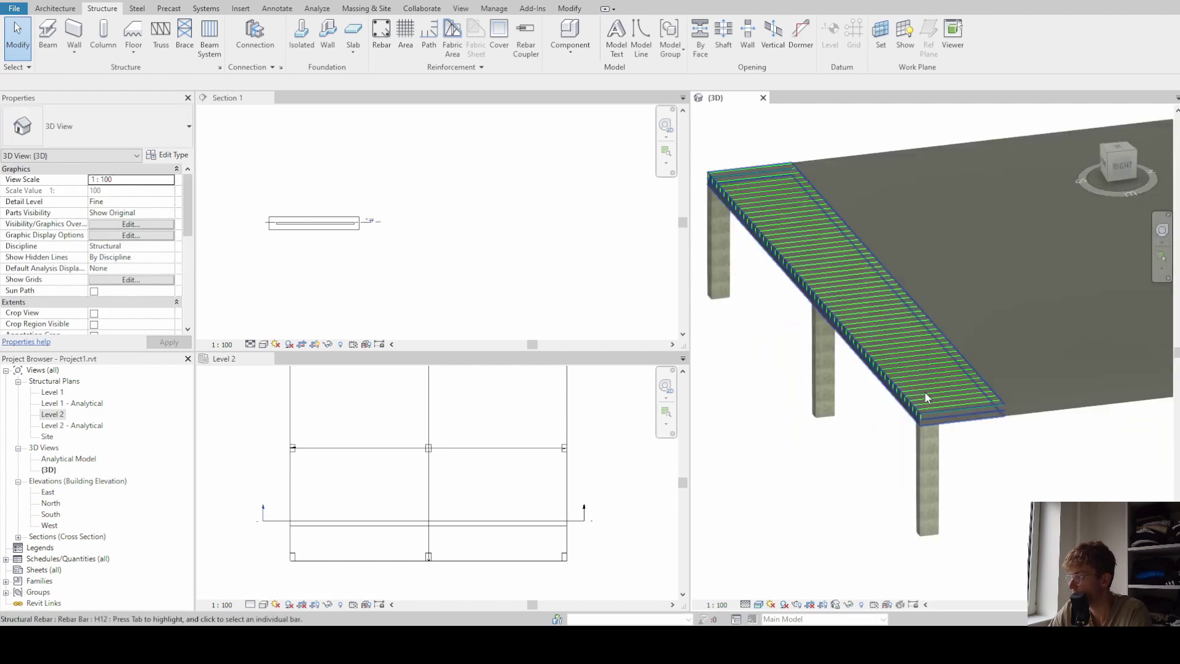
{"action": "scroll", "coordinate": [924, 392], "scroll_direction": "up", "scroll_amount": 4}
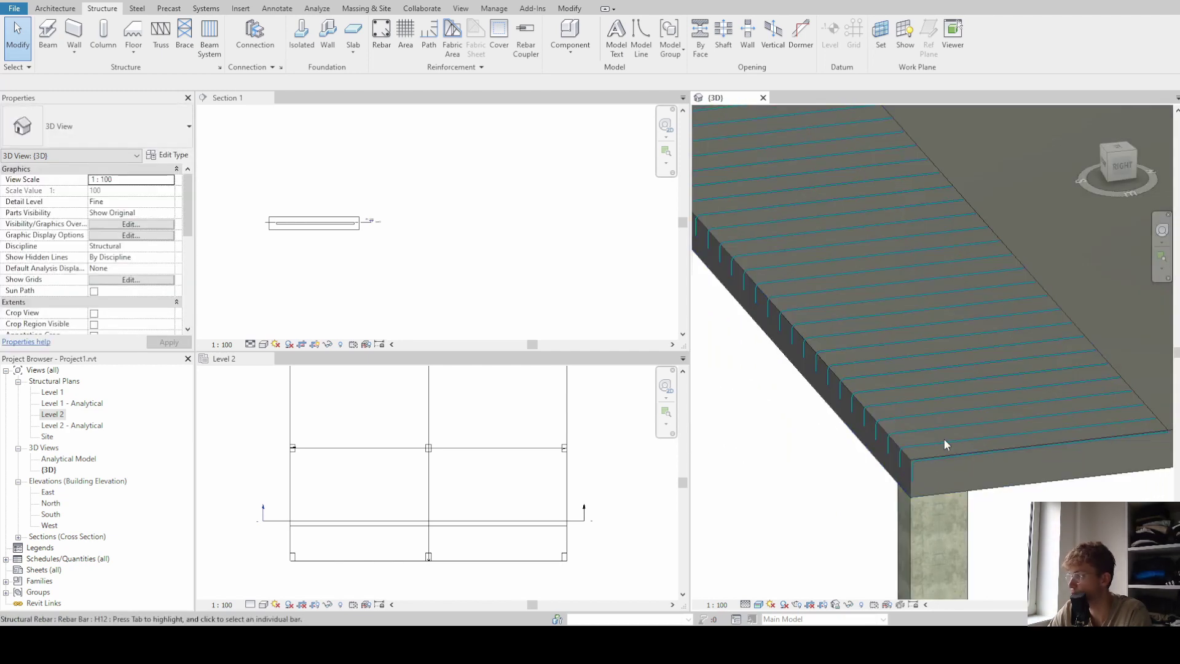
{"action": "scroll", "coordinate": [944, 442], "scroll_direction": "down", "scroll_amount": 3}
{"action": "scroll", "coordinate": [944, 441], "scroll_direction": "up", "scroll_amount": 6}
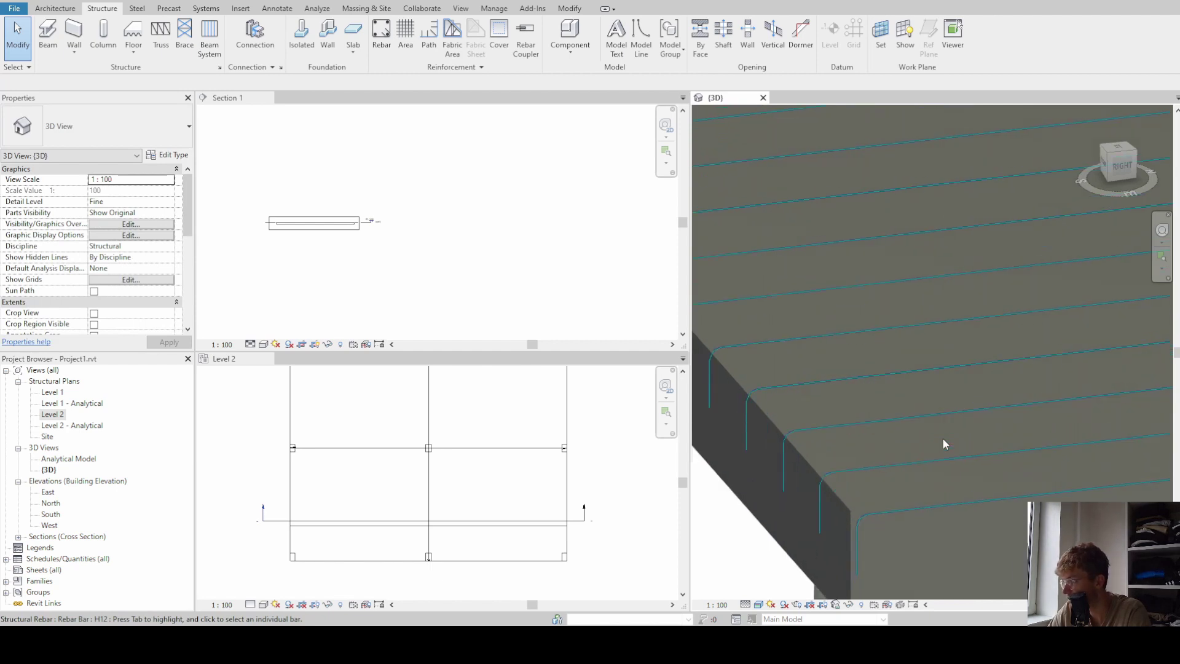
{"action": "scroll", "coordinate": [945, 443], "scroll_direction": "up", "scroll_amount": 1}
{"action": "middle_click_drag", "start_coordinate": [963, 404], "coordinate": [964, 403]}
{"action": "scroll", "coordinate": [964, 404], "scroll_direction": "down", "scroll_amount": 5}
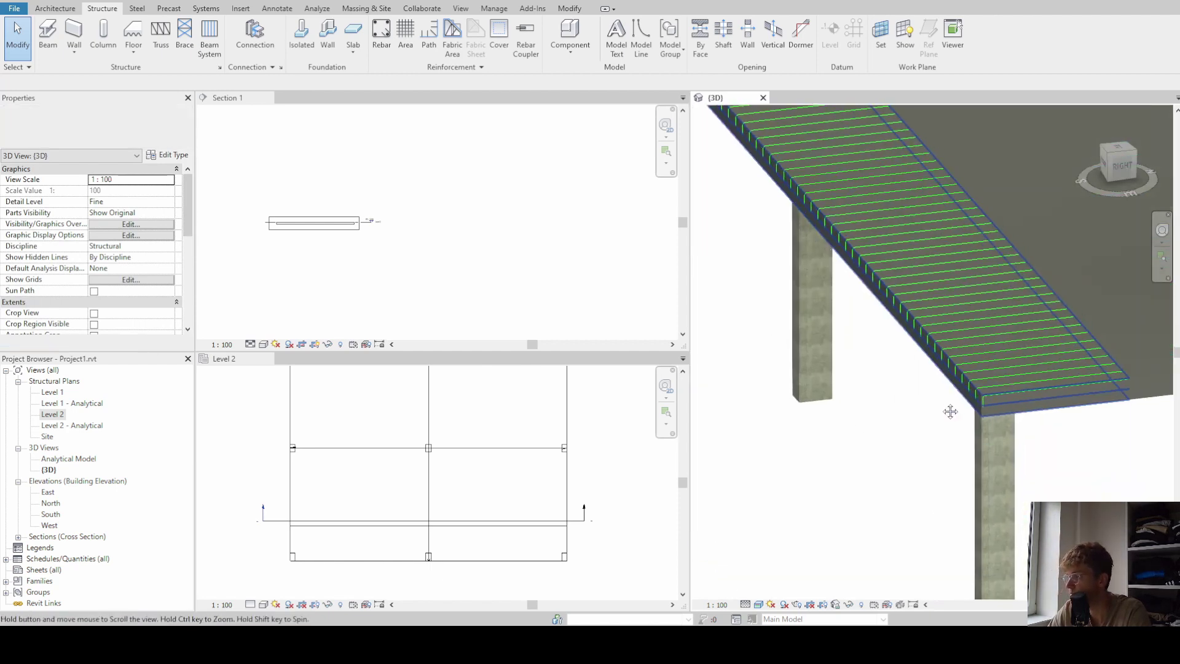
{"action": "scroll", "coordinate": [950, 412], "scroll_direction": "down", "scroll_amount": 4}
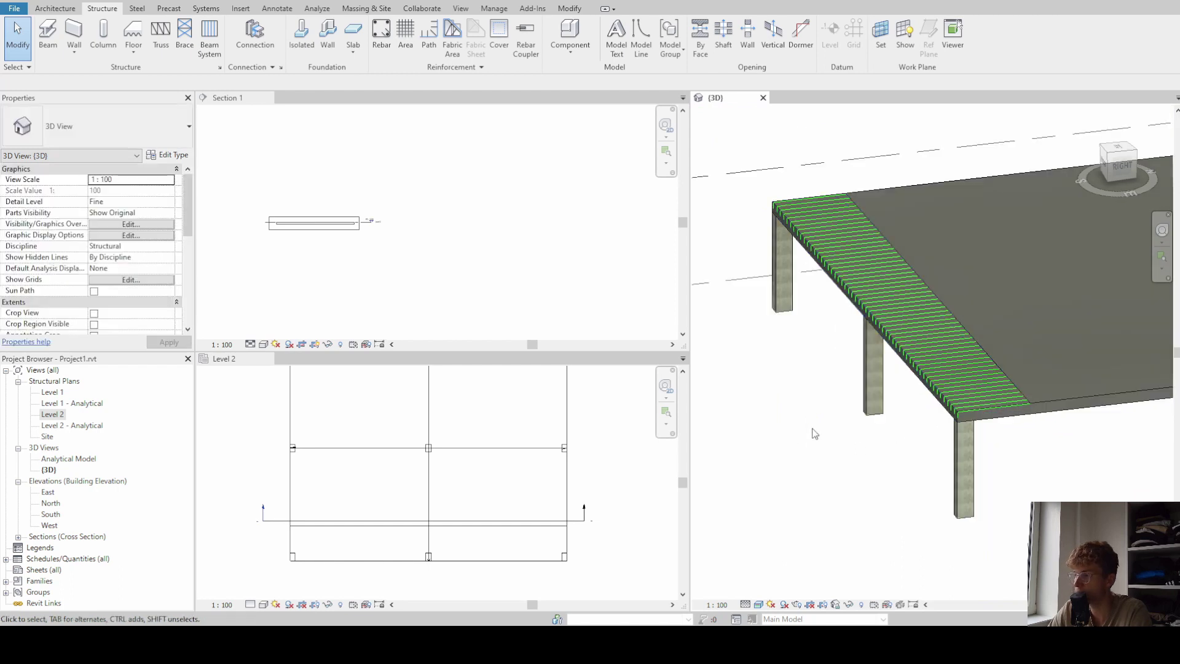
Set the rebar set's view visibility states to show it as solid in the {3D} view
{"action": "left_click", "coordinate": [948, 325]}
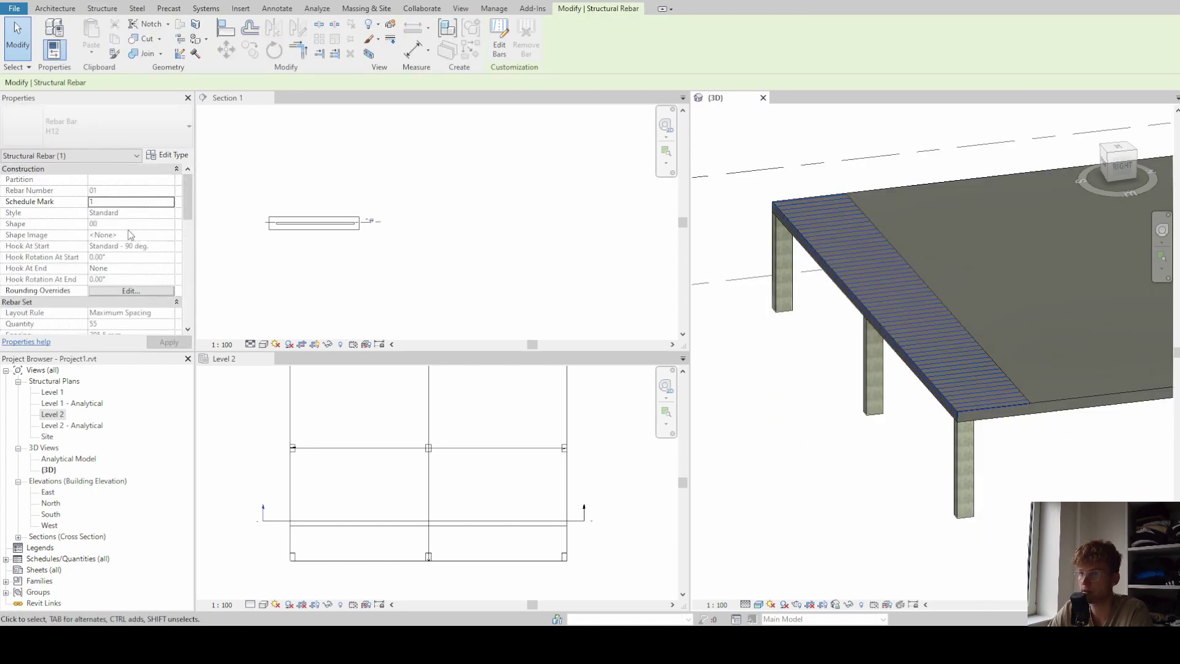
{"action": "scroll", "coordinate": [119, 265], "scroll_direction": "down", "scroll_amount": 4}
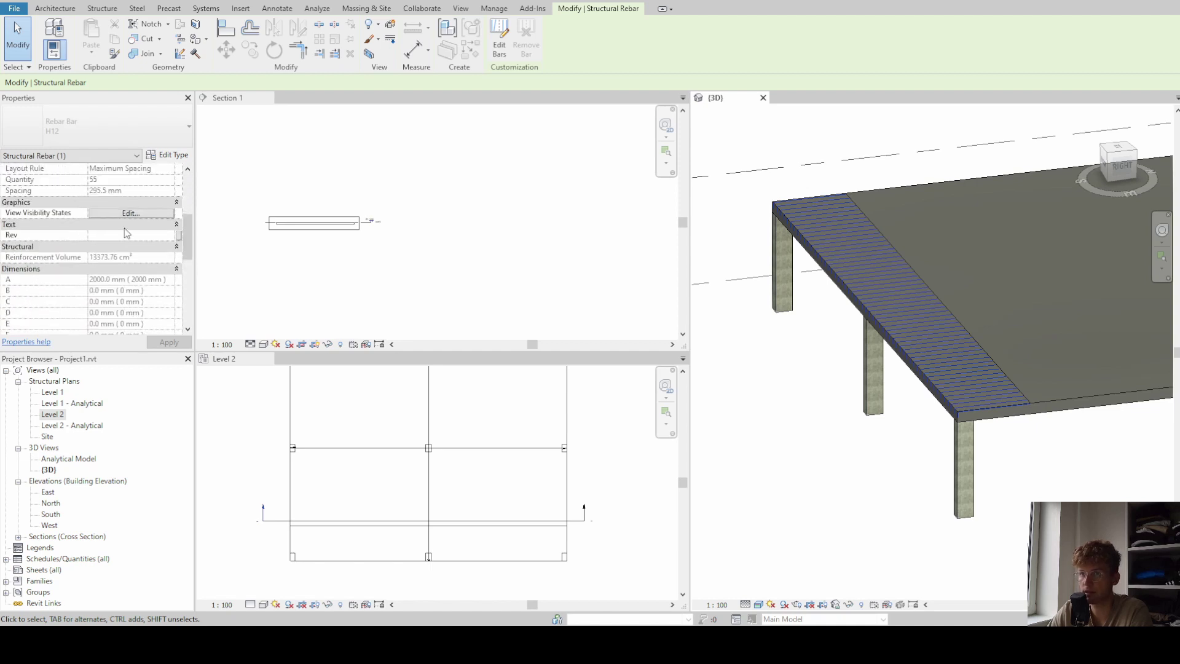
{"action": "left_click", "coordinate": [127, 213]}
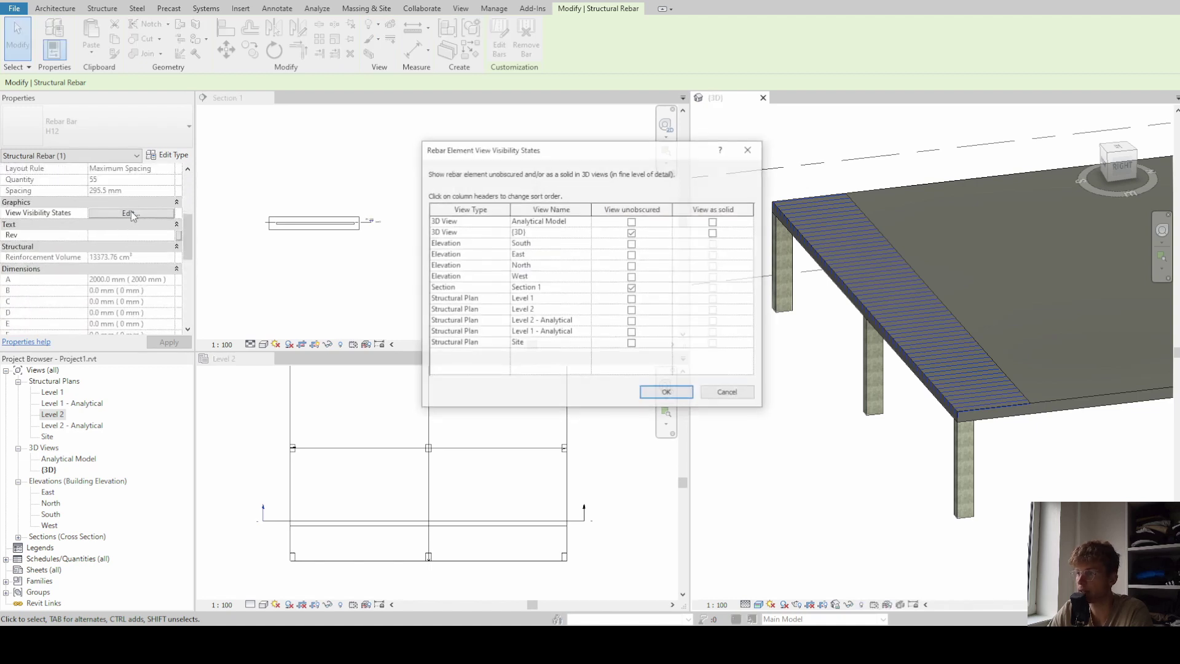
{"action": "left_click", "coordinate": [714, 232]}
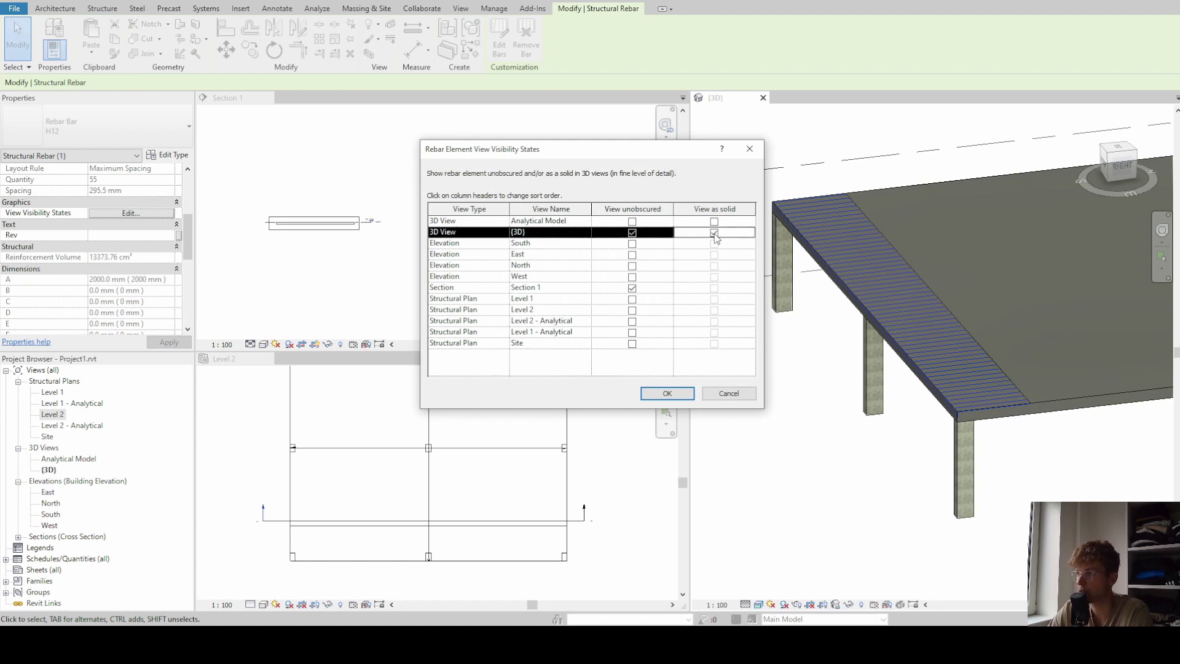
{"action": "left_click", "coordinate": [668, 393]}
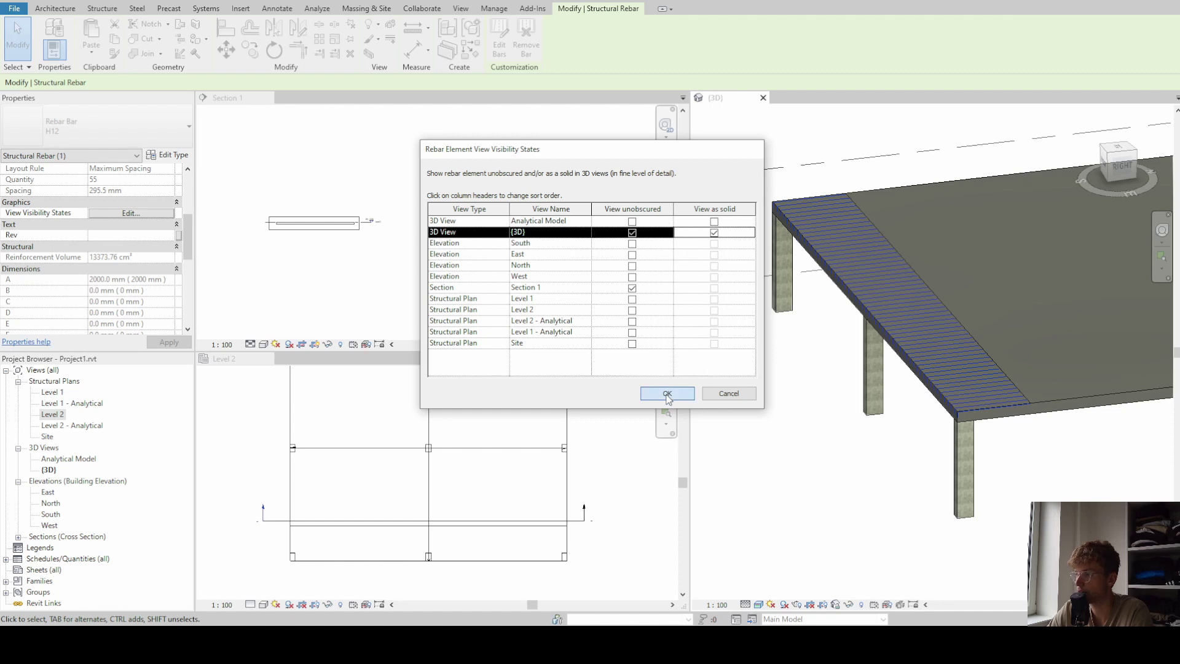
{"action": "left_click", "coordinate": [869, 466]}
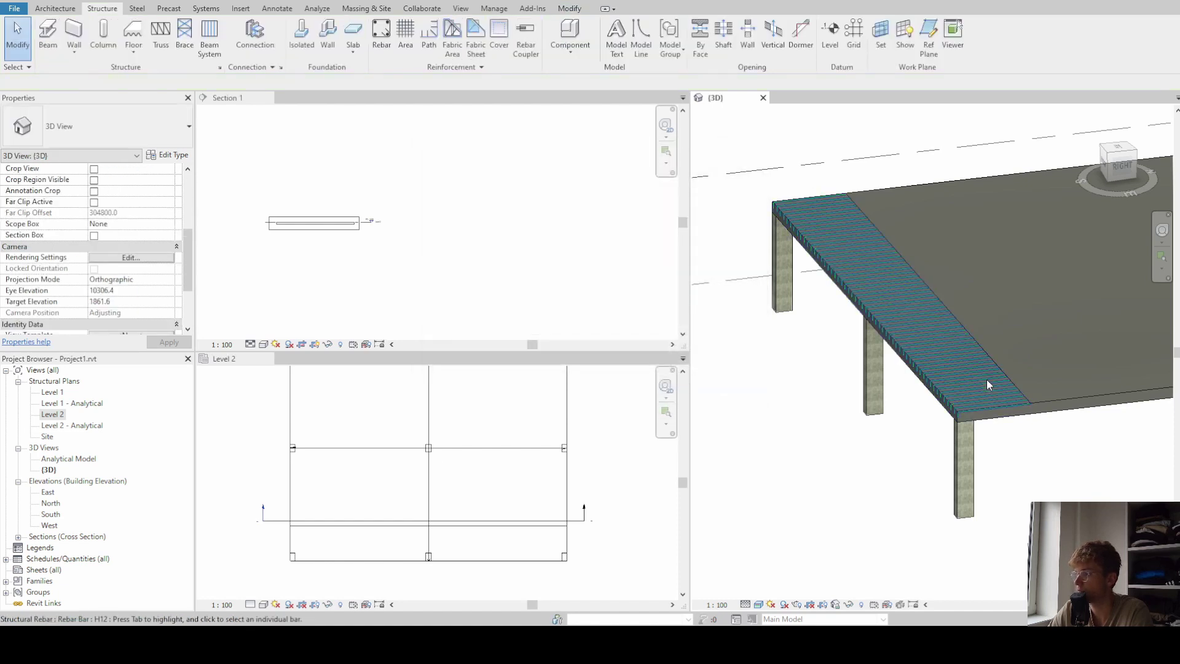
Inspect the solid hooked bars up close at the slab corner in the {3D} view
{"action": "left_click", "coordinate": [957, 419]}
{"action": "scroll", "coordinate": [962, 416], "scroll_direction": "up", "scroll_amount": 5}
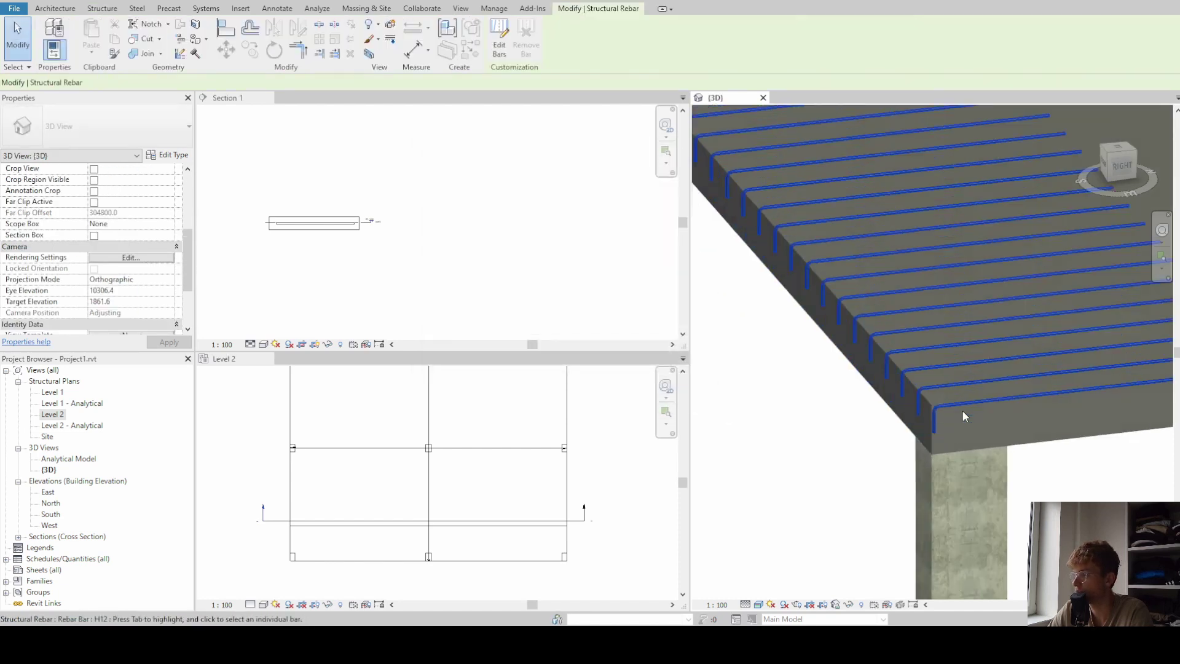
{"action": "scroll", "coordinate": [960, 411], "scroll_direction": "up", "scroll_amount": 4}
{"action": "left_click", "coordinate": [809, 488]}
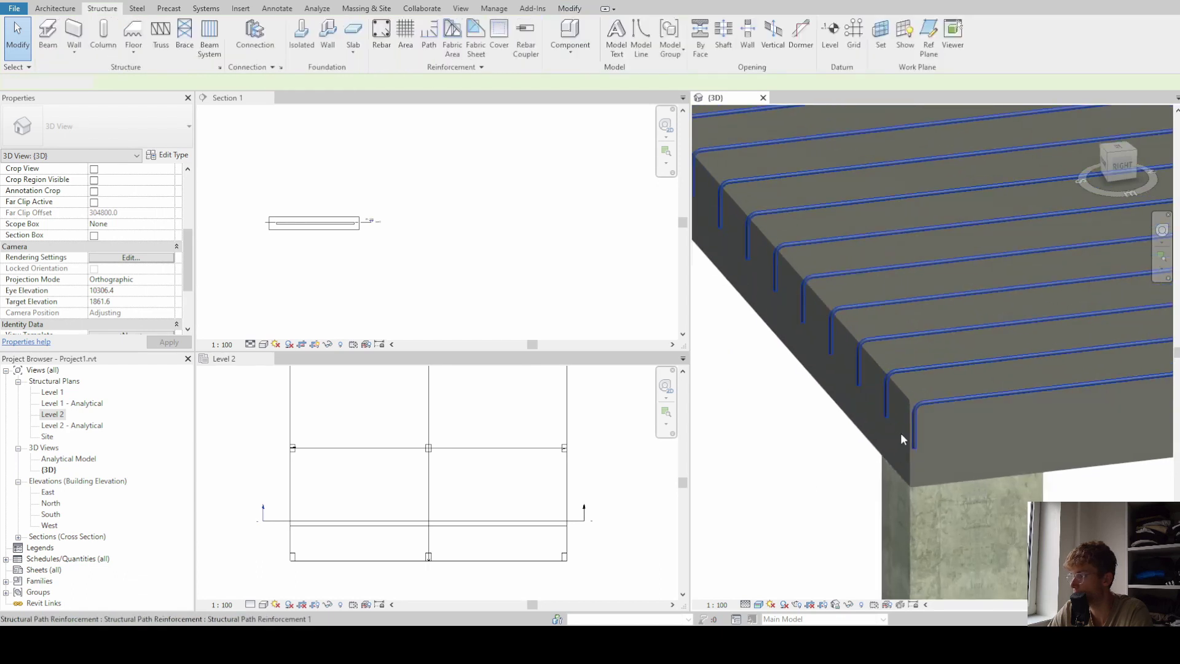
{"action": "scroll", "coordinate": [902, 433], "scroll_direction": "up", "scroll_amount": 3}
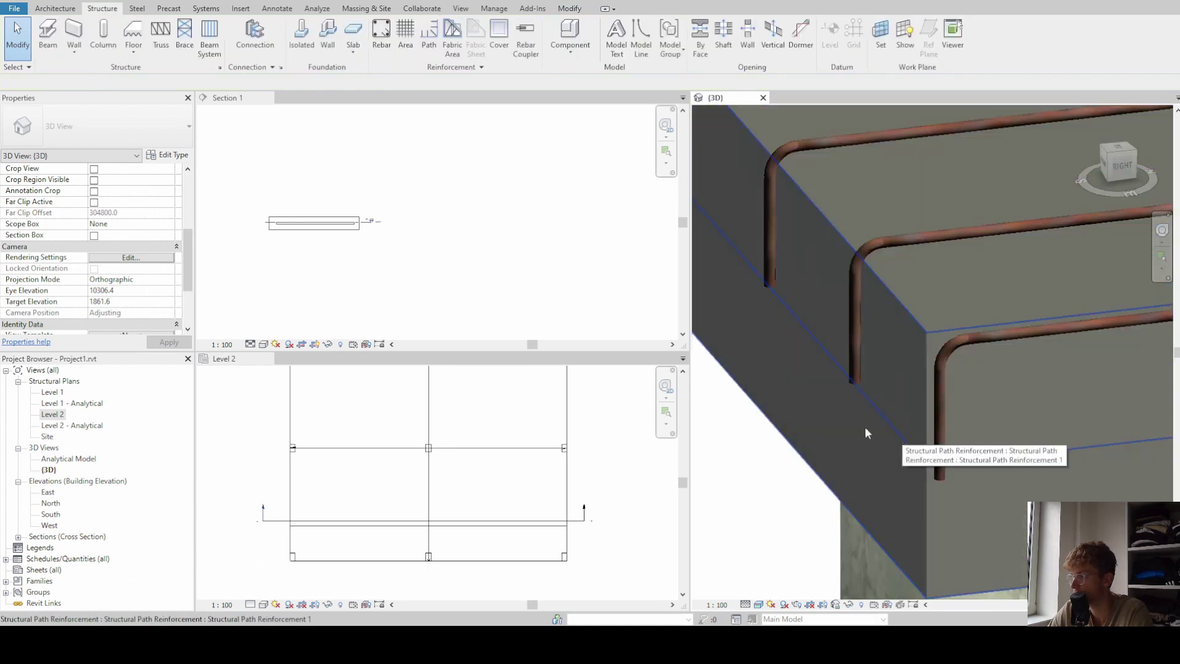
{"action": "left_click", "coordinate": [895, 241]}
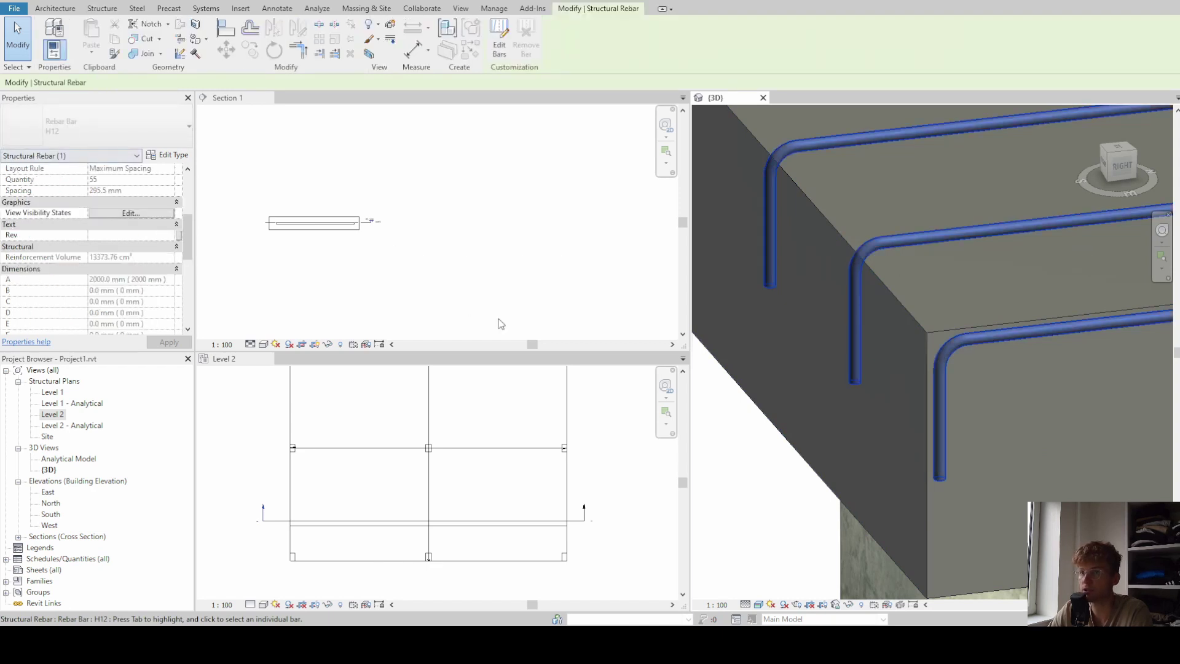
{"action": "scroll", "coordinate": [497, 323], "scroll_direction": "down", "scroll_amount": 3}
{"action": "key", "text": "Escape"}
{"action": "scroll", "coordinate": [757, 380], "scroll_direction": "down", "scroll_amount": 3}
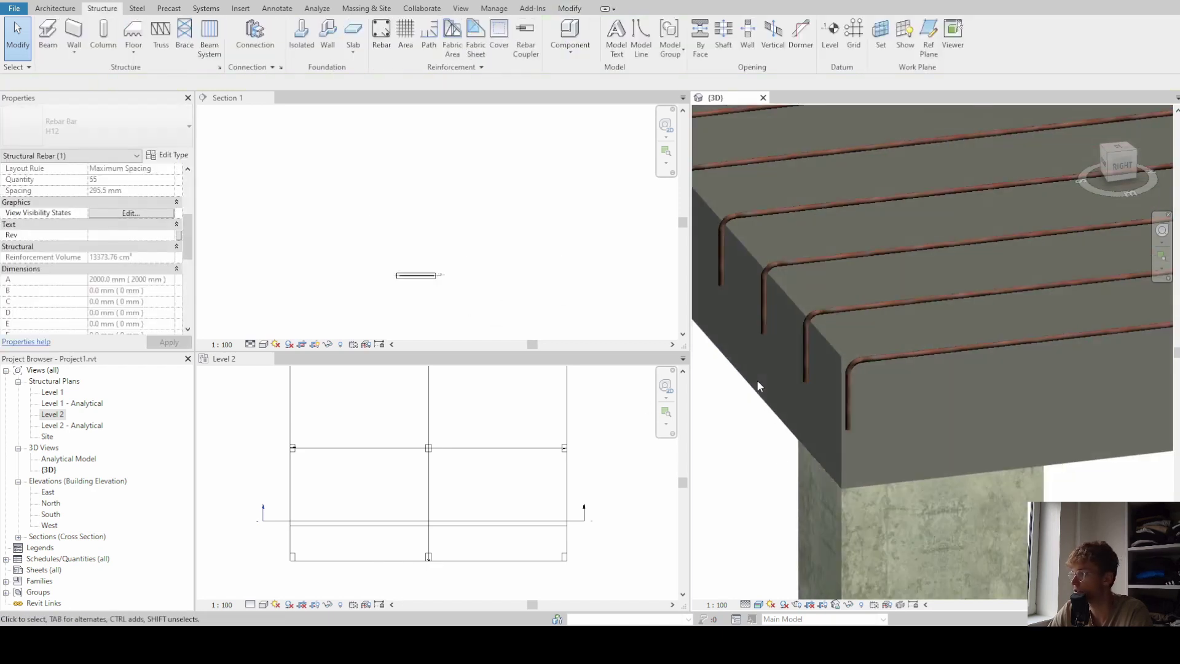
Change the path reinforcement's primary bar type to H32
{"action": "left_click", "coordinate": [820, 332]}
{"action": "scroll", "coordinate": [819, 332], "scroll_direction": "down", "scroll_amount": 3}
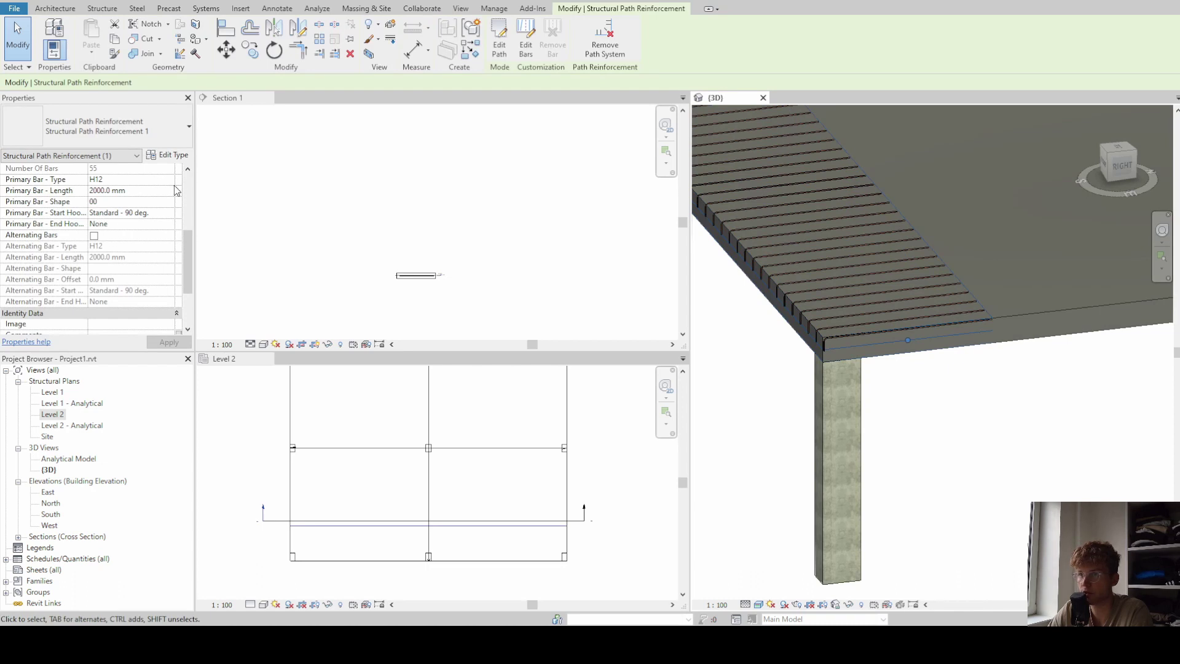
{"action": "scroll", "coordinate": [824, 338], "scroll_direction": "up", "scroll_amount": 6}
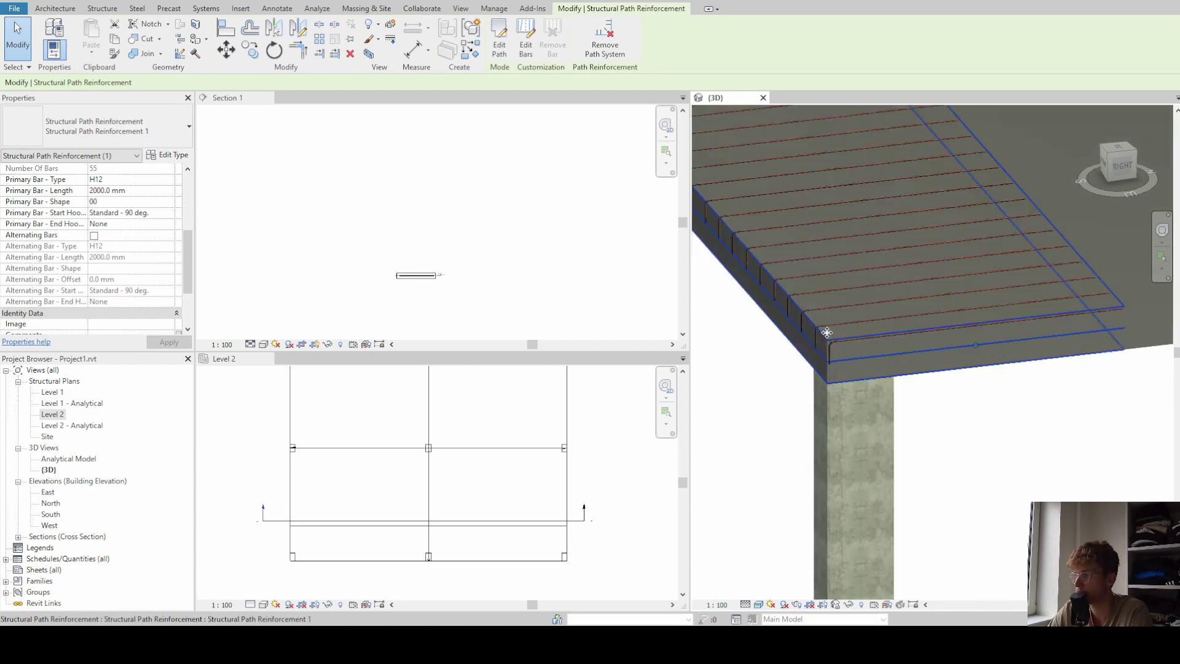
{"action": "left_click", "coordinate": [166, 182]}
{"action": "left_click", "coordinate": [168, 180]}
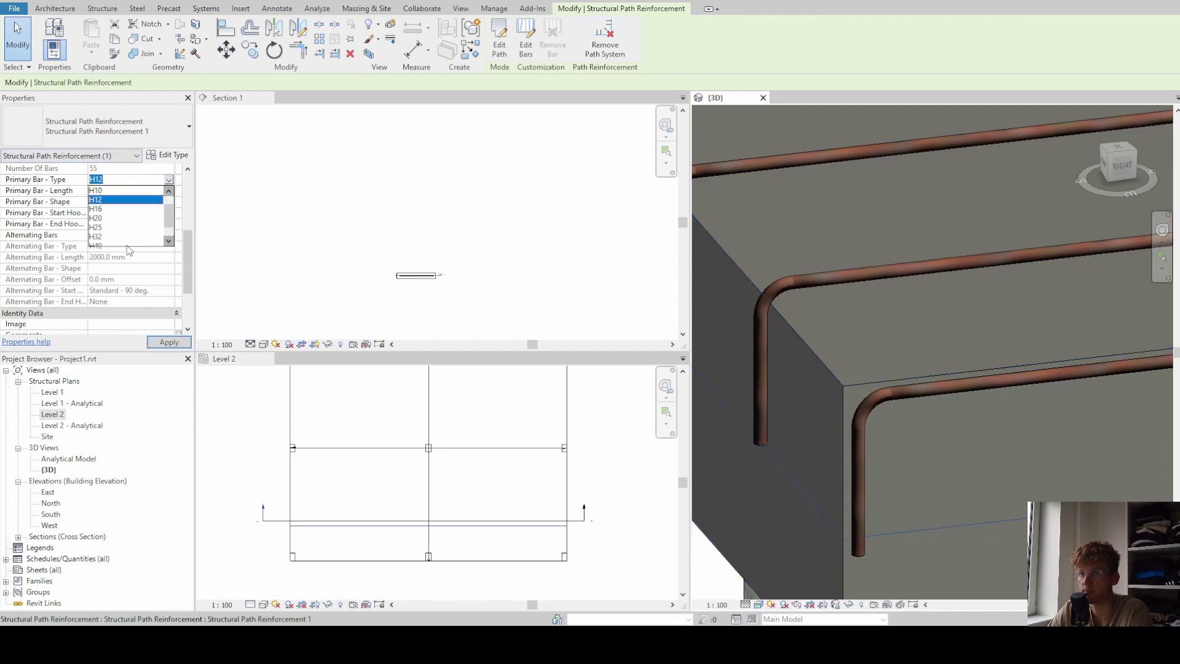
{"action": "left_click", "coordinate": [116, 236]}
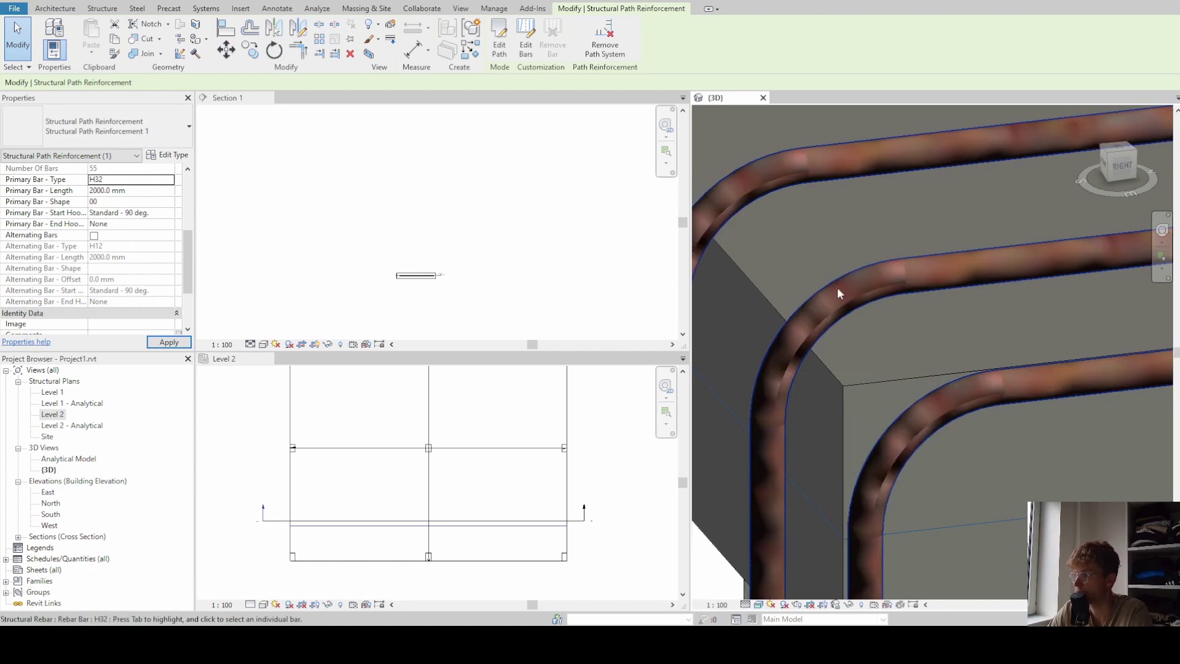
{"action": "scroll", "coordinate": [836, 287], "scroll_direction": "down", "scroll_amount": 5}
{"action": "scroll", "coordinate": [835, 286], "scroll_direction": "down", "scroll_amount": 3}
{"action": "left_click", "coordinate": [1000, 382]}
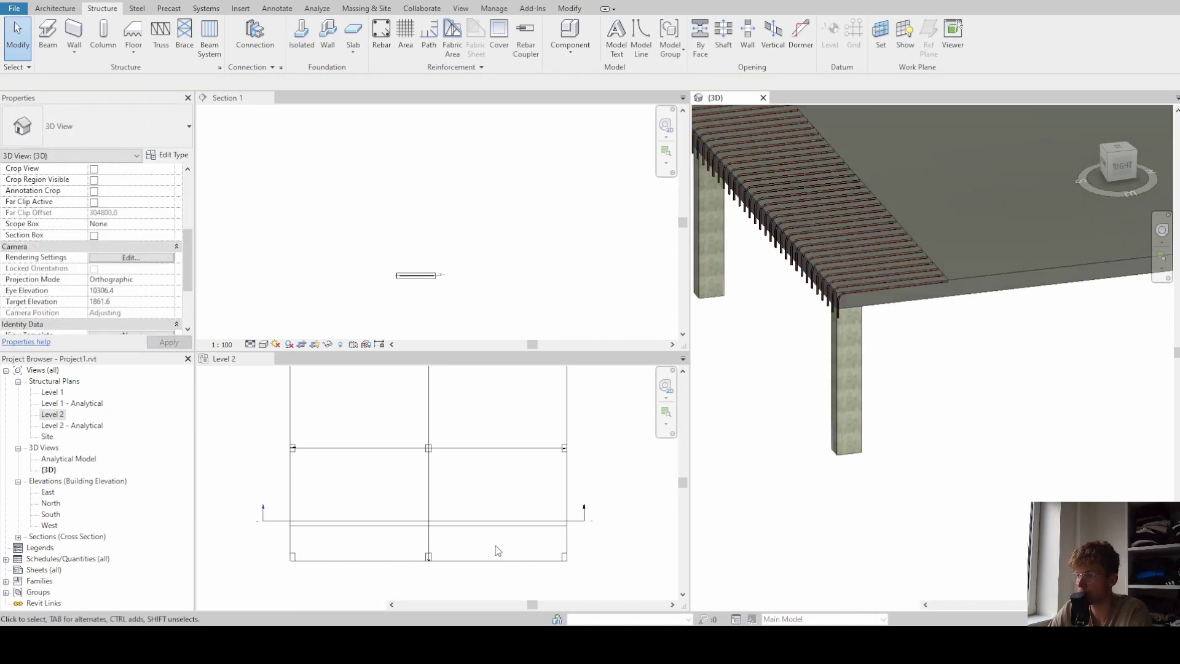
Move the Section 1 line in the Level 2 plan toward the slab edge so it cuts through the path reinforcement
{"action": "middle_click_drag", "start_coordinate": [495, 541], "coordinate": [501, 440]}
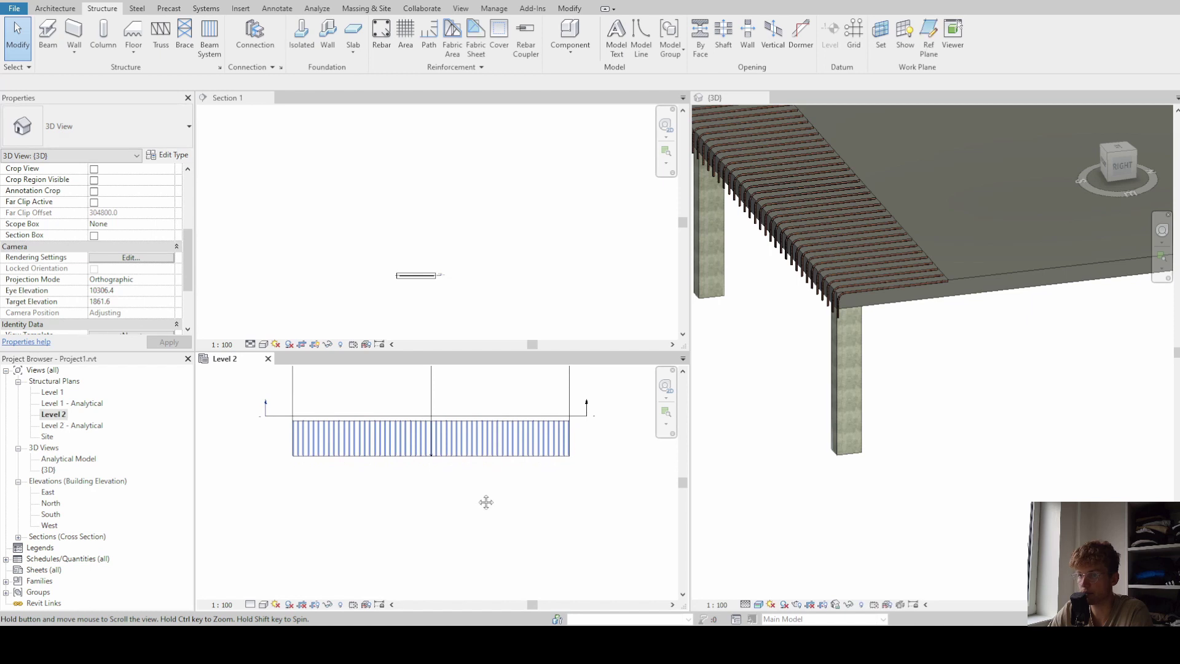
{"action": "left_click", "coordinate": [401, 295]}
{"action": "scroll", "coordinate": [440, 276], "scroll_direction": "up", "scroll_amount": 5}
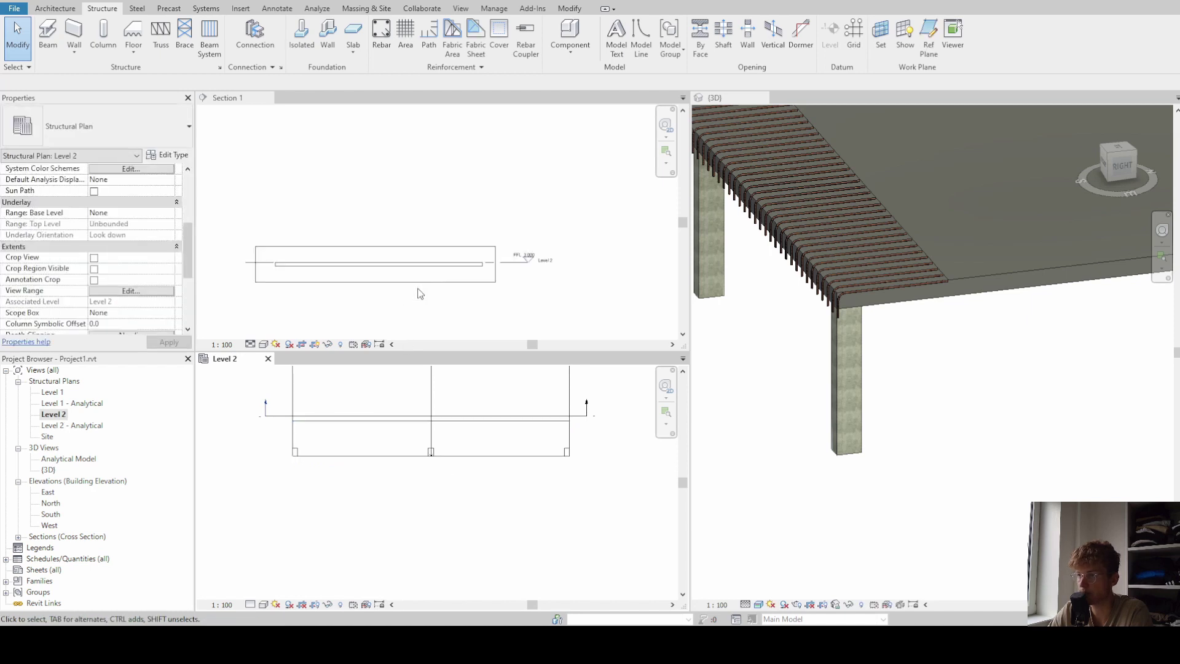
{"action": "left_click", "coordinate": [419, 293]}
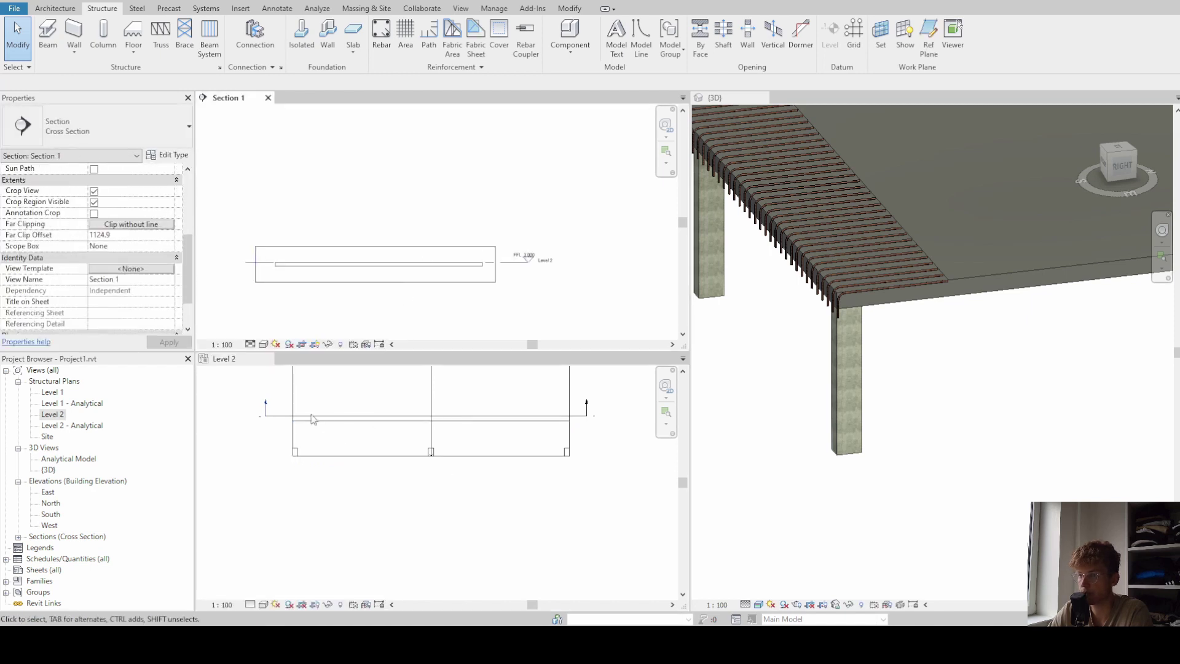
{"action": "left_click", "coordinate": [283, 417]}
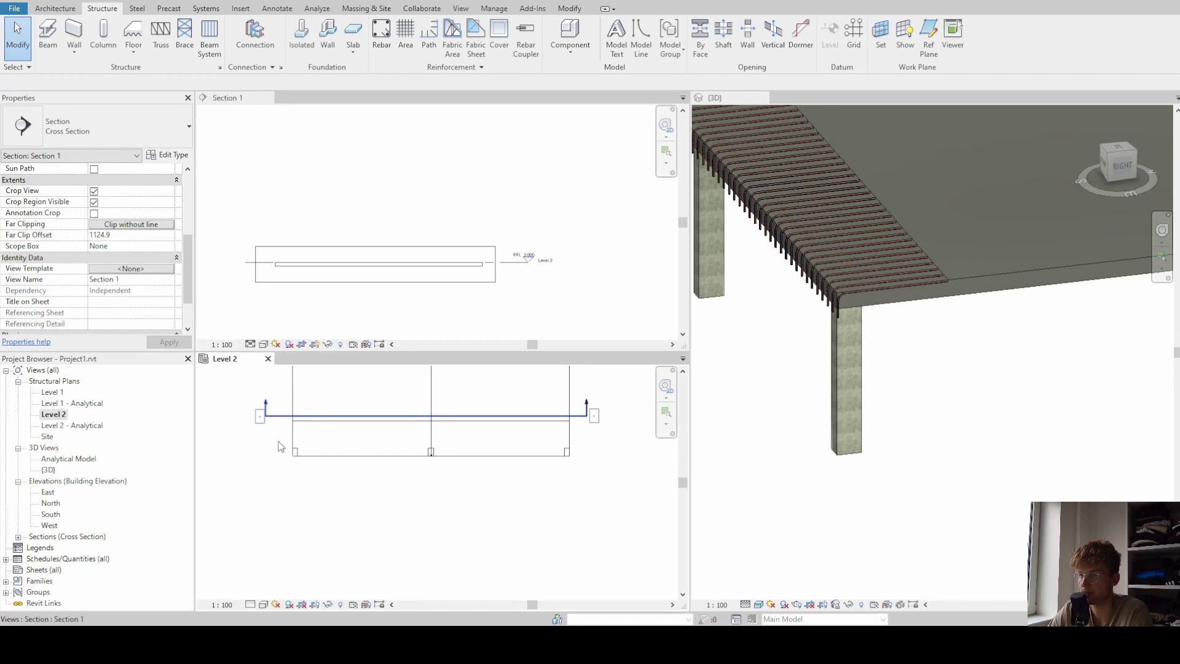
{"action": "left_click", "coordinate": [280, 442]}
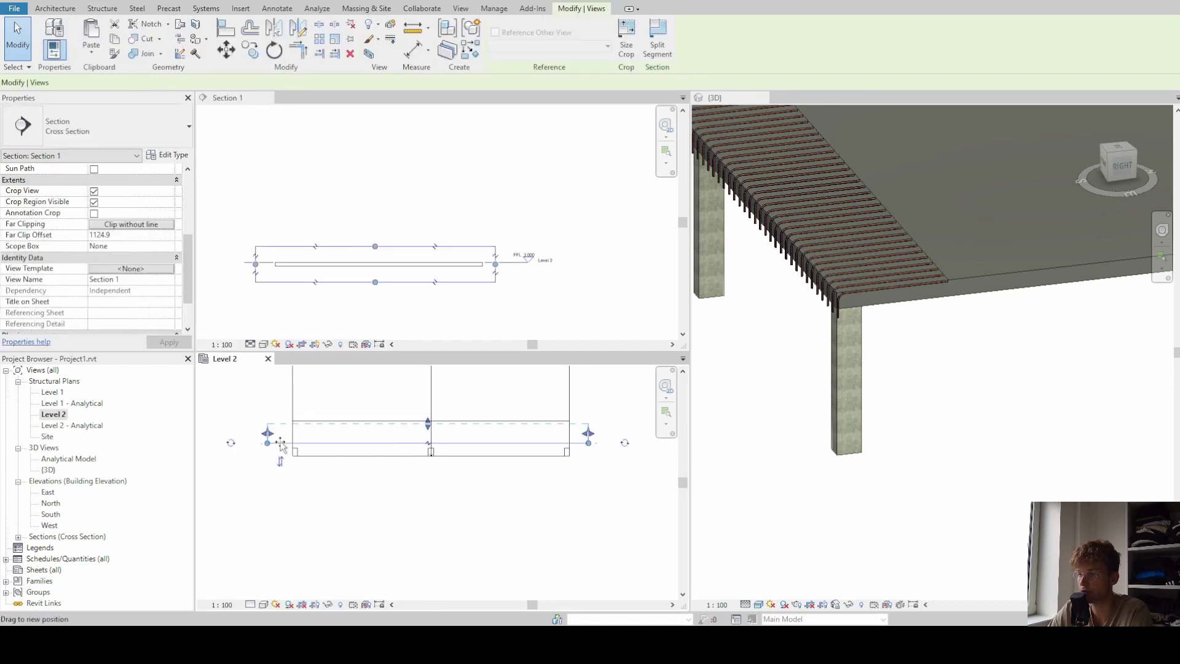
{"action": "key", "text": "Escape"}
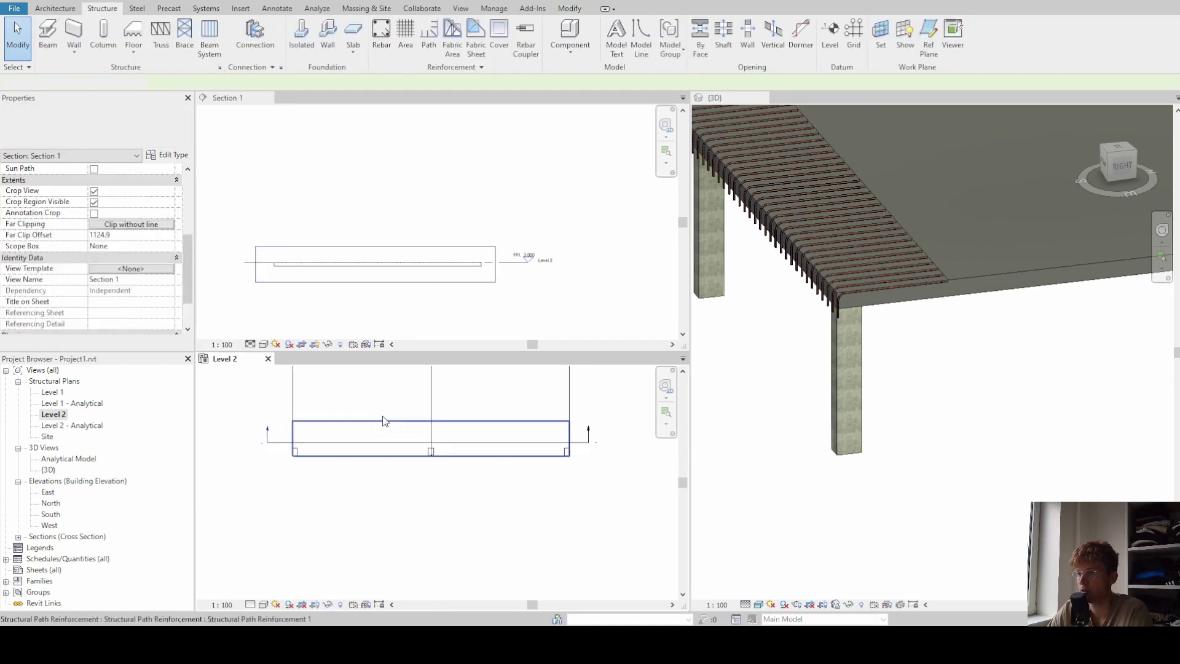
Examine the cut reinforcement bars in Section 1 and set that view's detail level to Medium
{"action": "scroll", "coordinate": [301, 269], "scroll_direction": "up", "scroll_amount": 3}
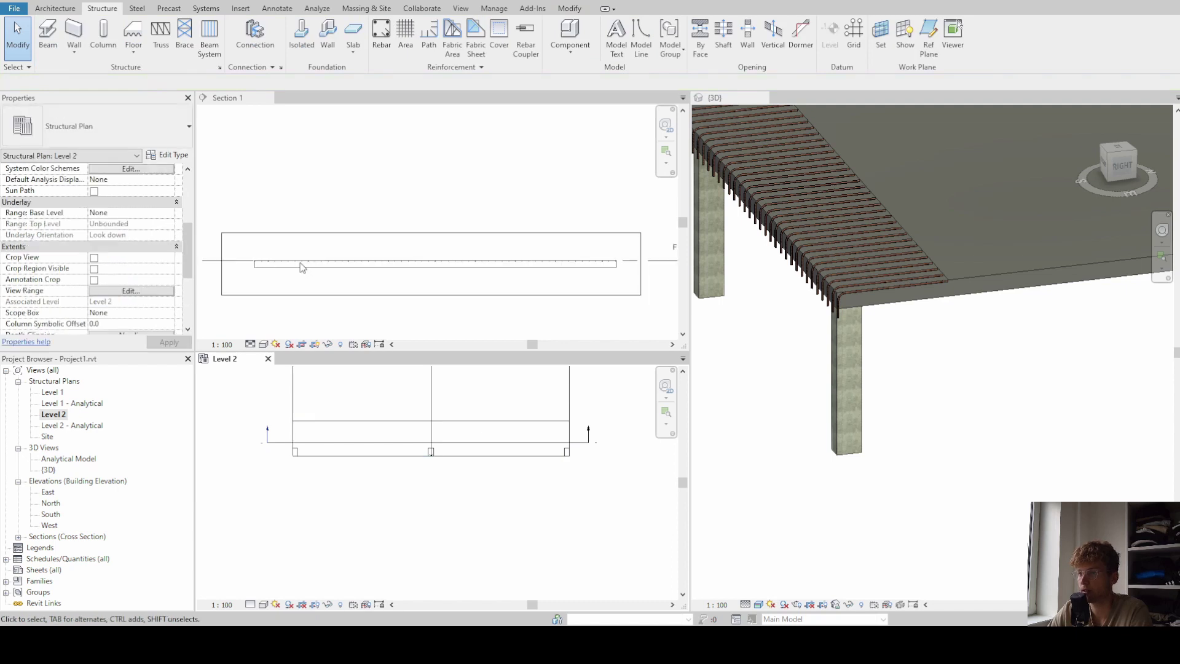
{"action": "scroll", "coordinate": [301, 268], "scroll_direction": "up", "scroll_amount": 5}
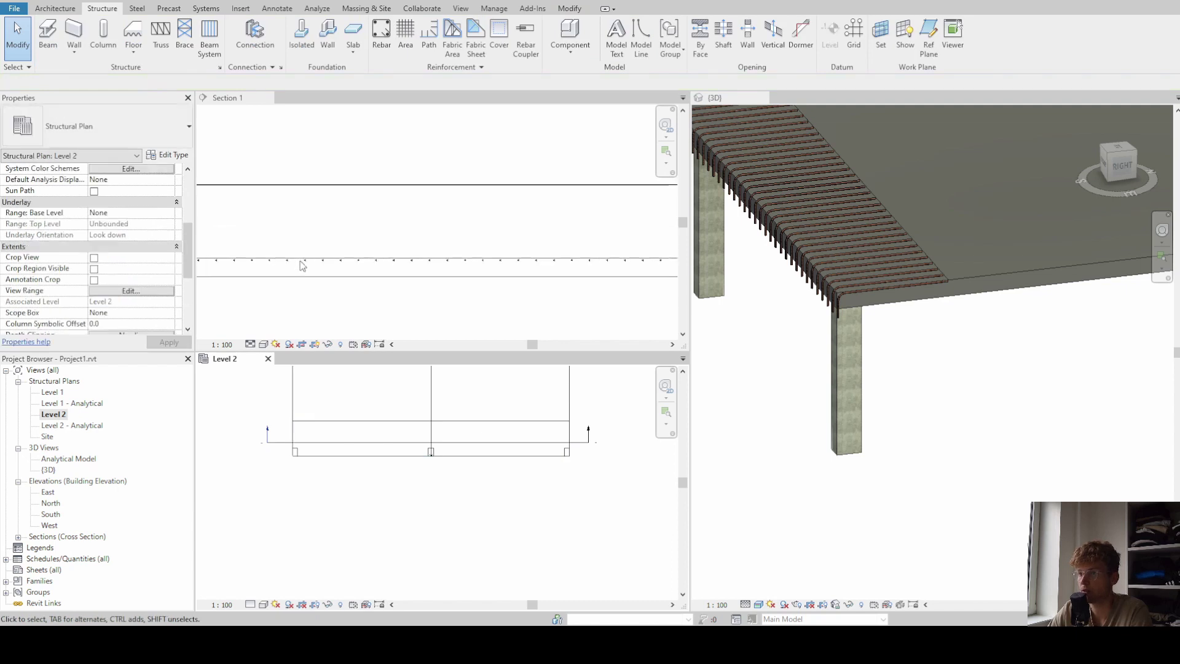
{"action": "left_click", "coordinate": [363, 270]}
{"action": "middle_click_drag", "start_coordinate": [390, 300], "coordinate": [400, 226]}
{"action": "scroll", "coordinate": [390, 219], "scroll_direction": "down", "scroll_amount": 3}
{"action": "left_click", "coordinate": [364, 197]}
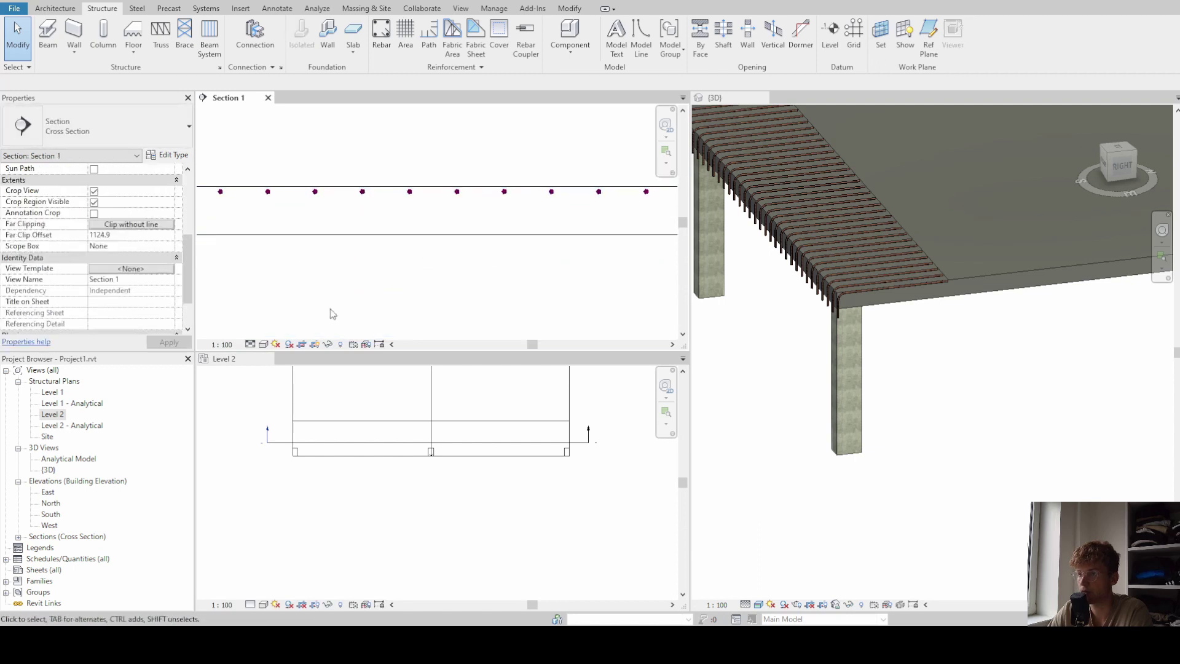
{"action": "left_click", "coordinate": [263, 344]}
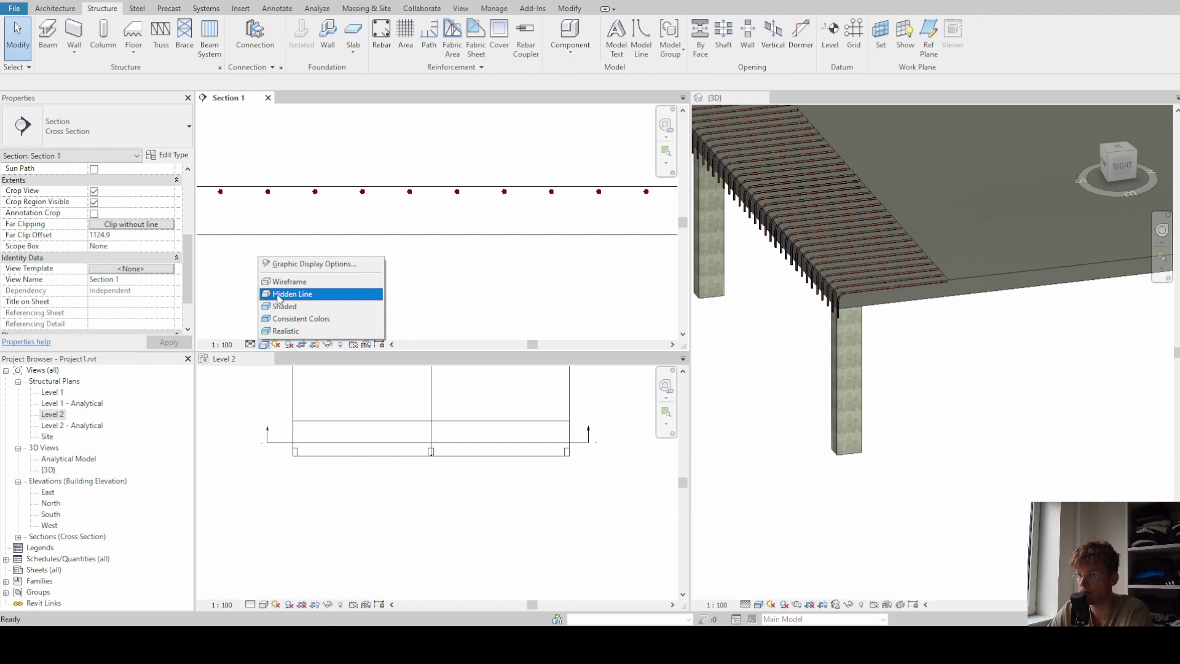
{"action": "left_click", "coordinate": [251, 345]}
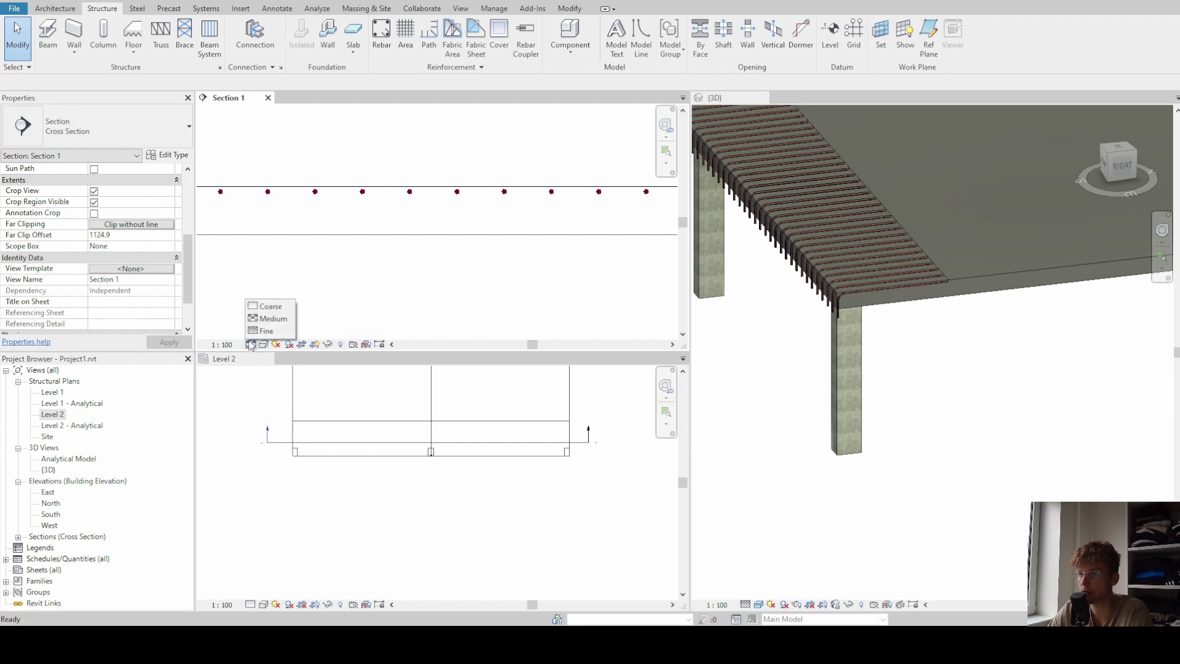
{"action": "left_click", "coordinate": [266, 319]}
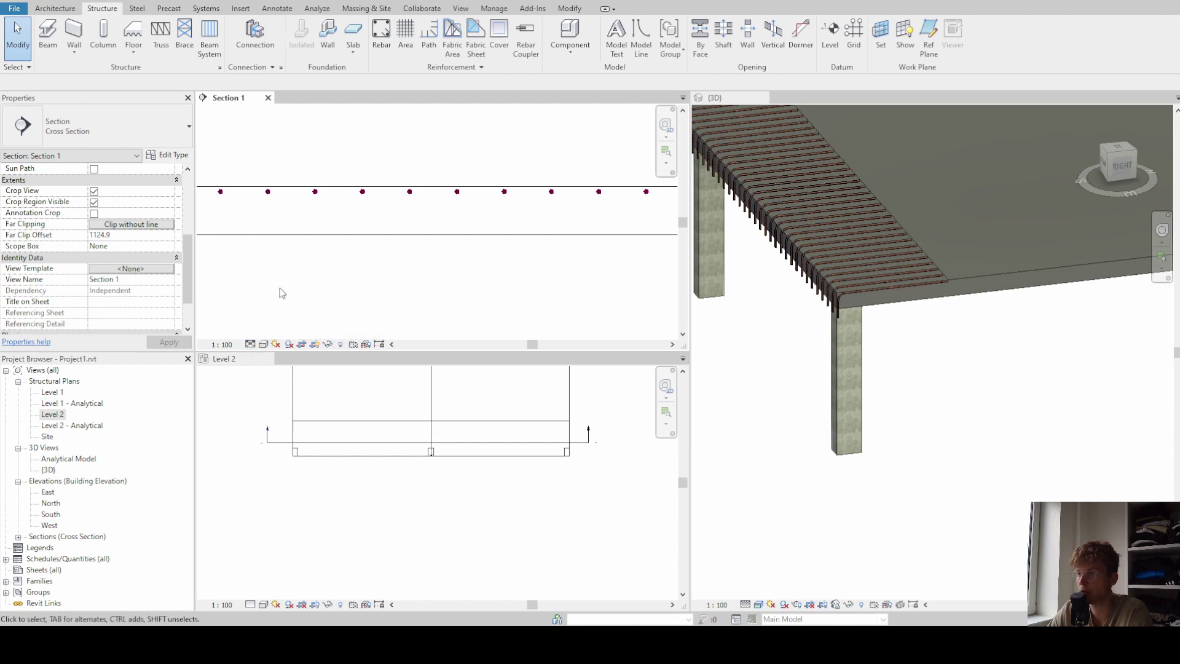
Set the detail level of Section 1 to Coarse and check how the cut bars are drawn
{"action": "middle_click_drag", "start_coordinate": [318, 284], "coordinate": [386, 289]}
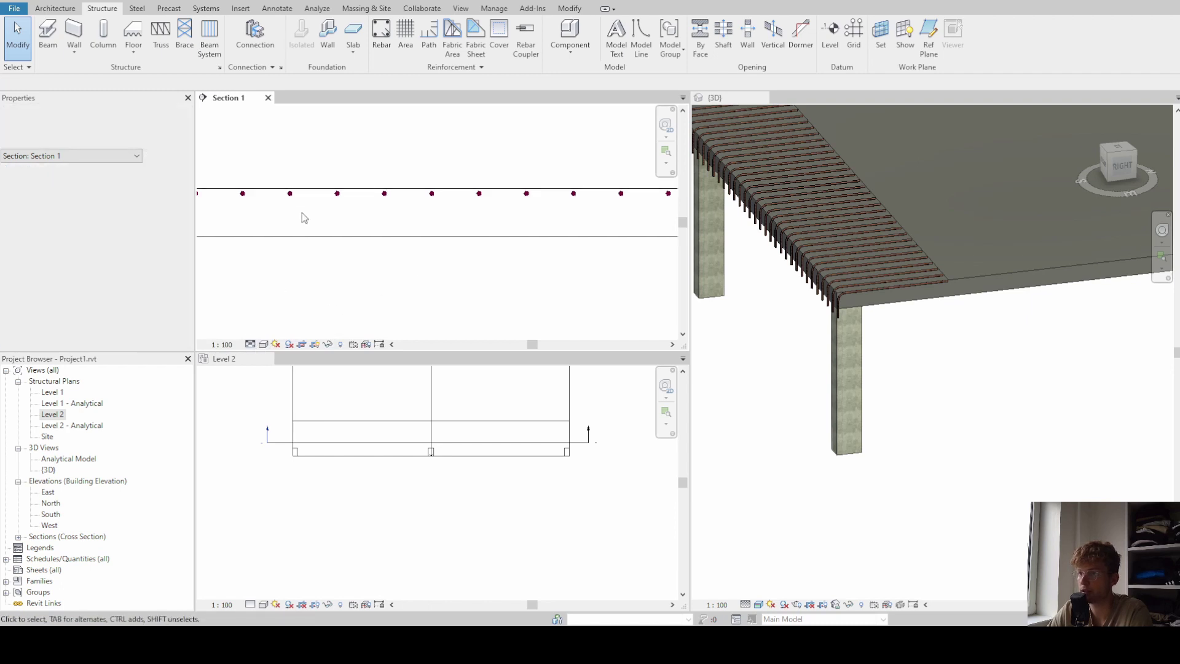
{"action": "scroll", "coordinate": [304, 199], "scroll_direction": "up", "scroll_amount": 5}
{"action": "middle_click_drag", "start_coordinate": [253, 240], "coordinate": [401, 244]}
{"action": "left_click", "coordinate": [250, 345]}
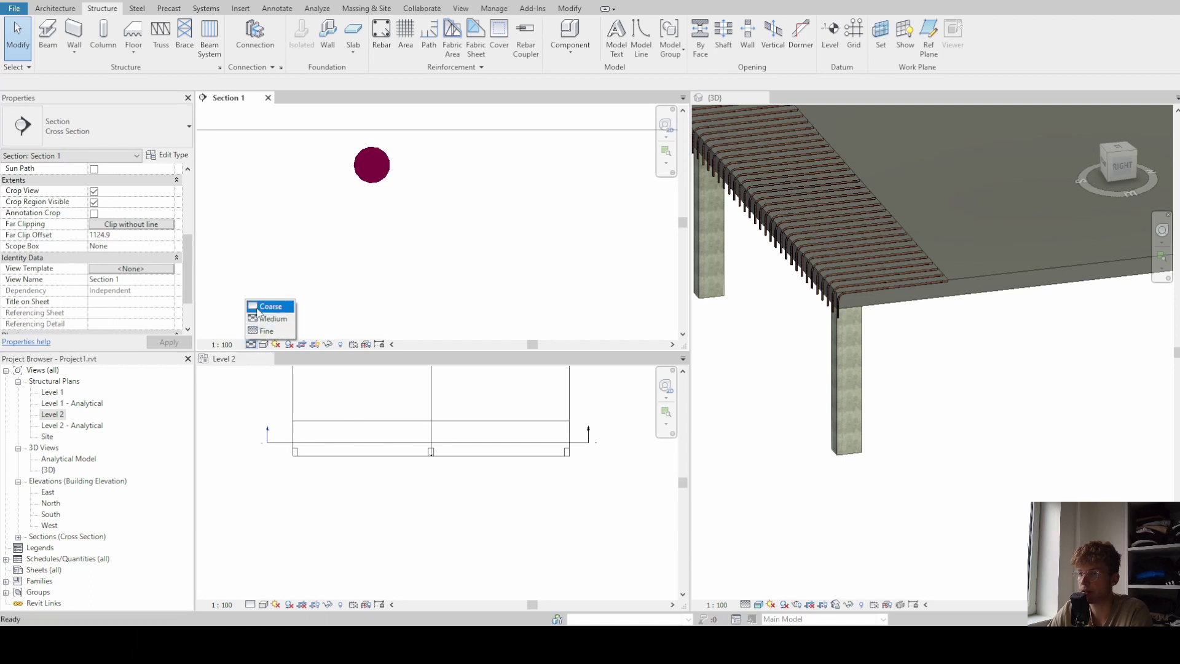
{"action": "left_click", "coordinate": [264, 331]}
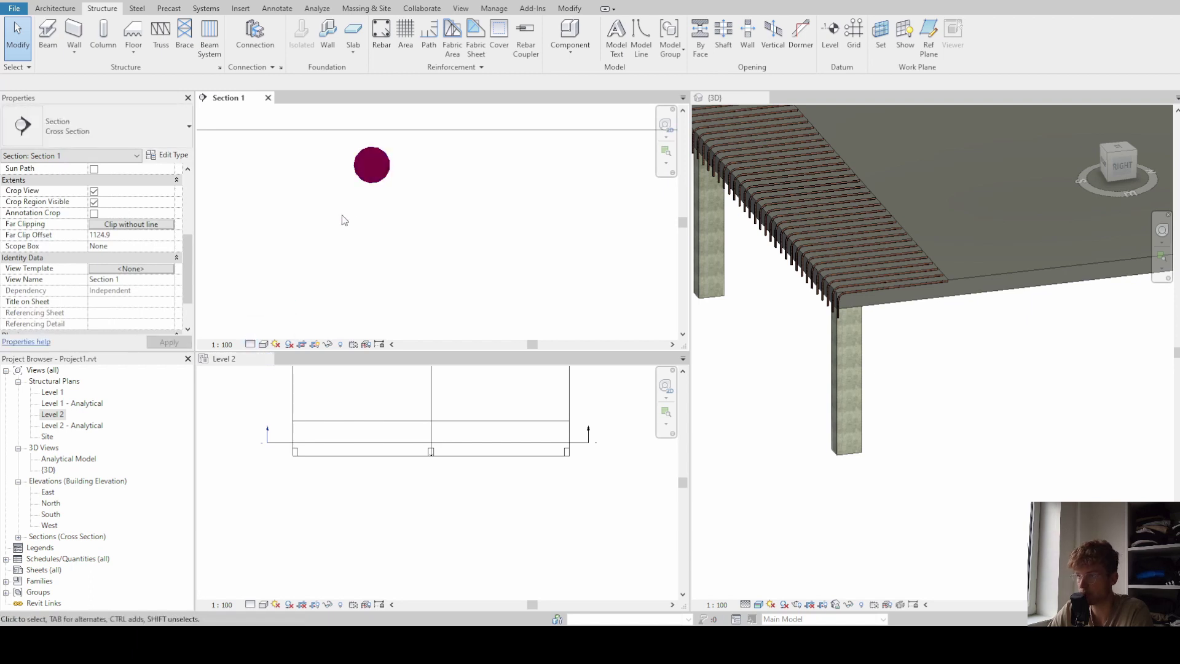
{"action": "scroll", "coordinate": [375, 239], "scroll_direction": "down", "scroll_amount": 5}
{"action": "scroll", "coordinate": [371, 232], "scroll_direction": "up", "scroll_amount": 5}
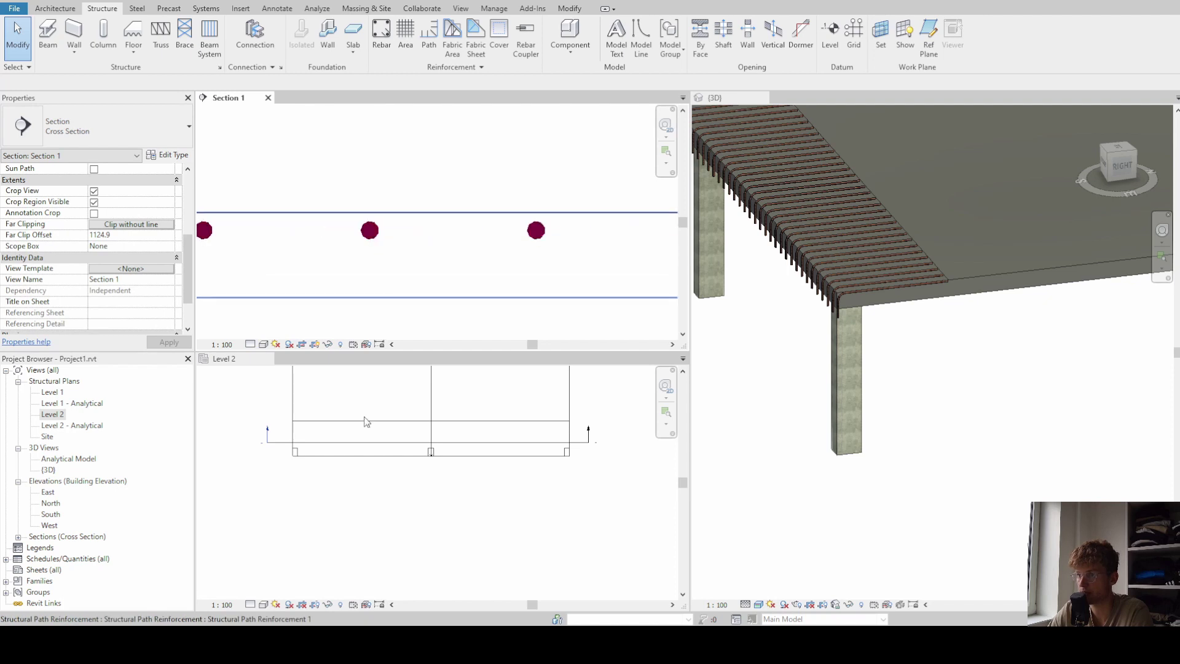
{"action": "left_click", "coordinate": [374, 527]}
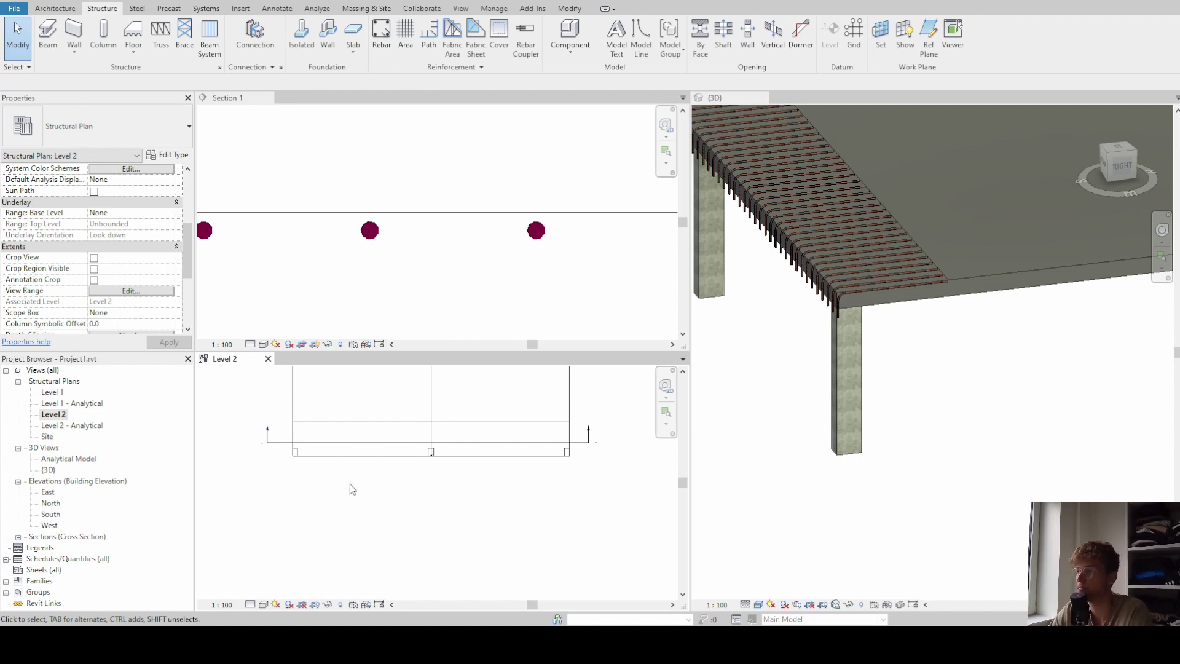
{"action": "scroll", "coordinate": [368, 447], "scroll_direction": "down", "scroll_amount": 3}
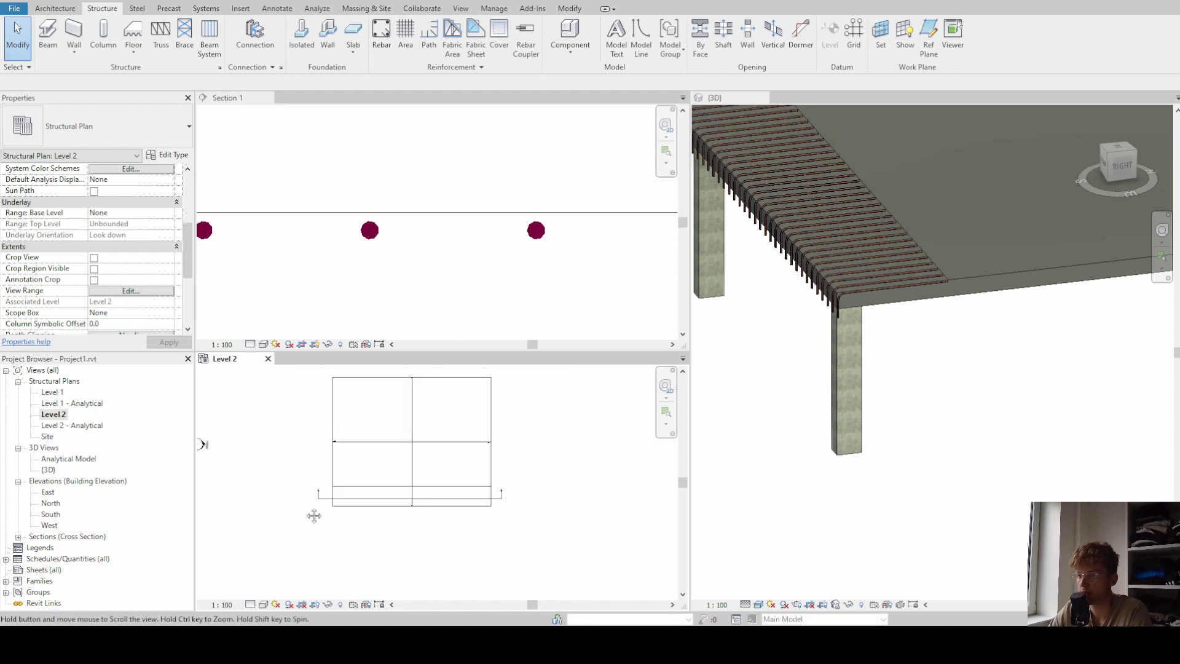
{"action": "scroll", "coordinate": [381, 506], "scroll_direction": "up", "scroll_amount": 3}
{"action": "scroll", "coordinate": [381, 506], "scroll_direction": "down", "scroll_amount": 2}
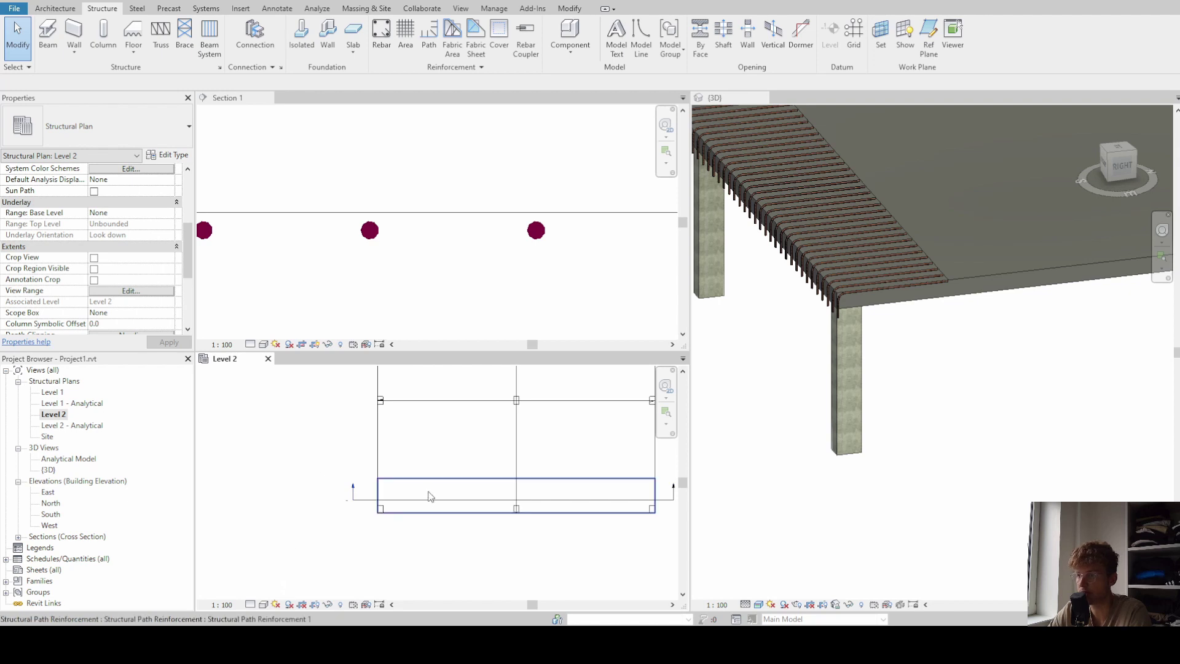
{"action": "left_click", "coordinate": [561, 467]}
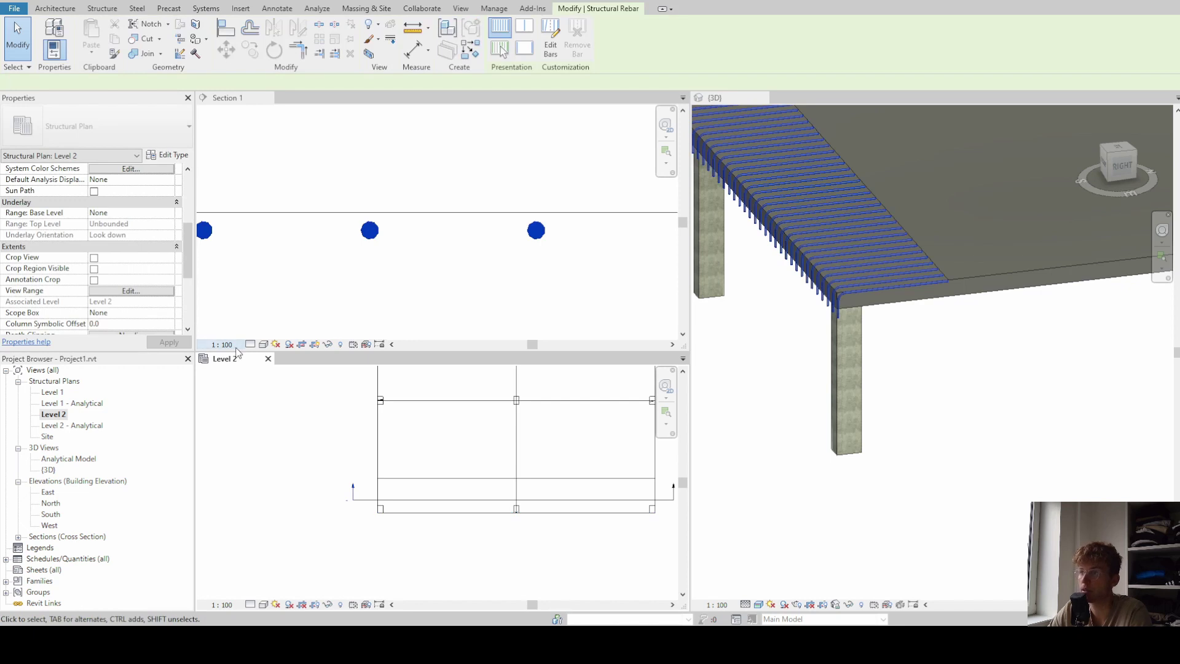
{"action": "left_click", "coordinate": [910, 235]}
{"action": "key", "text": "Escape"}
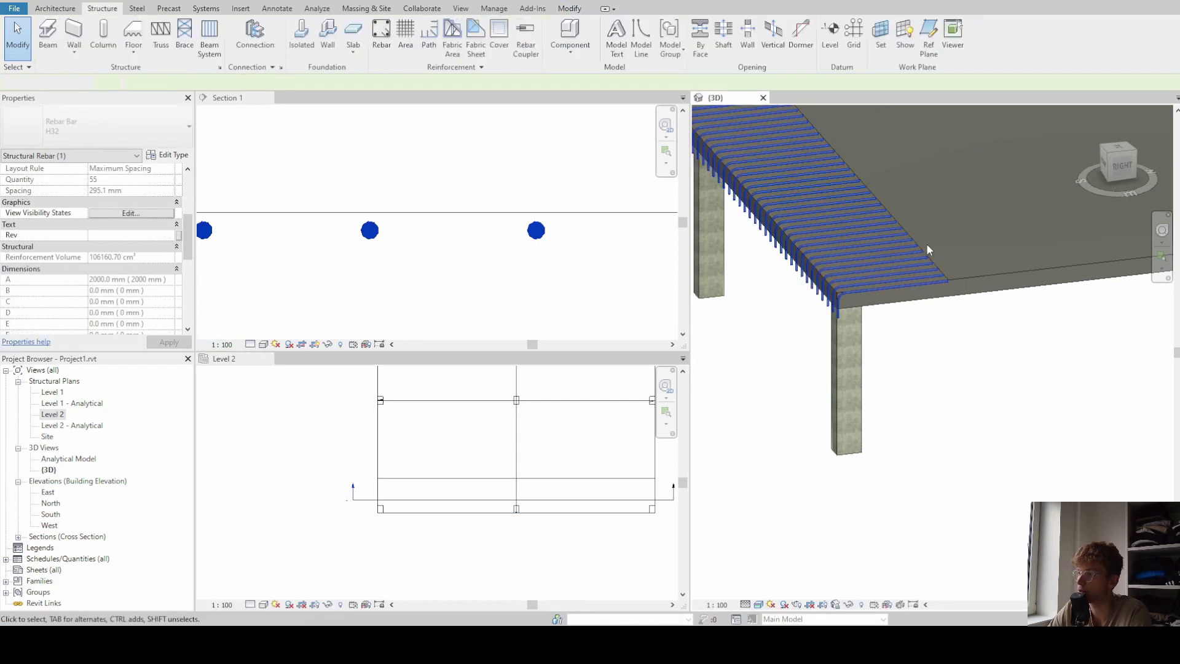
Set the path reinforcement's view visibility states to show it unobscured in the Level 2 structural plan
{"action": "key", "text": "Tab"}
{"action": "key", "text": "Tab"}
{"action": "key", "text": "Tab"}
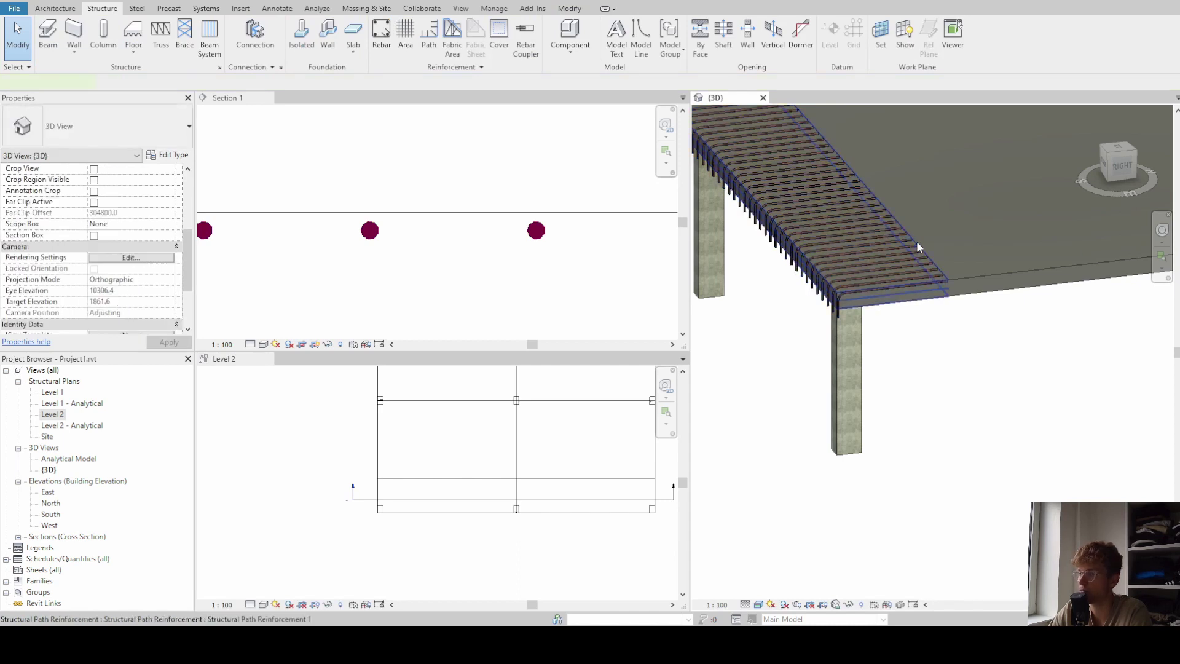
{"action": "left_click", "coordinate": [917, 242]}
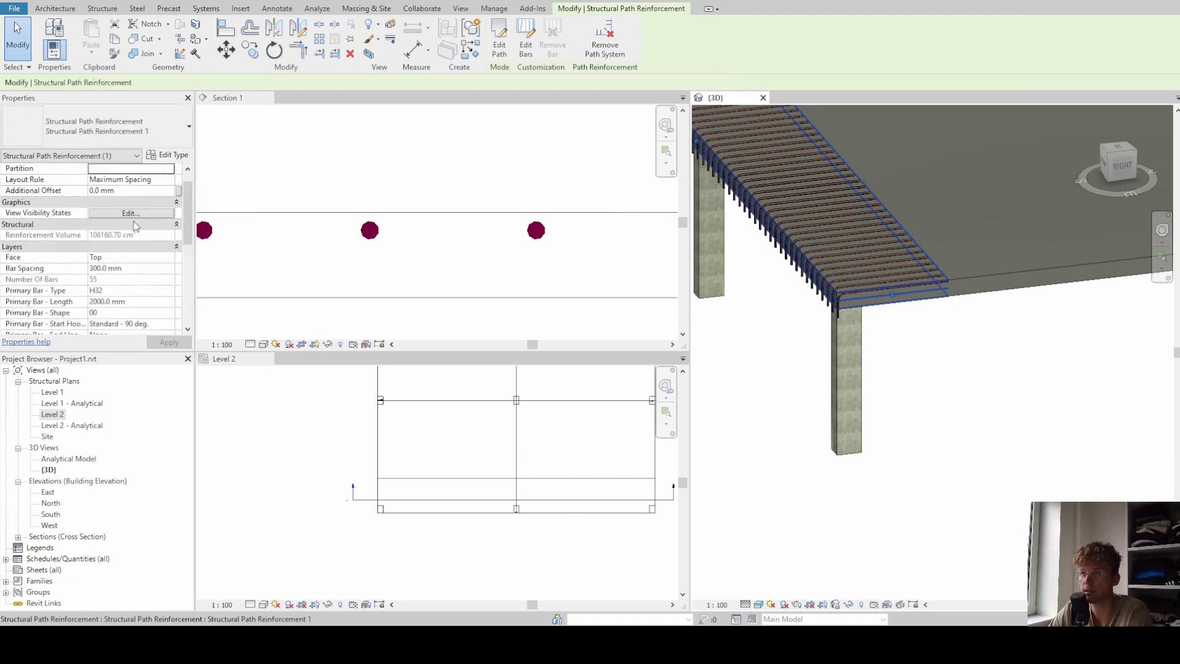
{"action": "scroll", "coordinate": [136, 225], "scroll_direction": "down", "scroll_amount": 1}
{"action": "scroll", "coordinate": [129, 225], "scroll_direction": "up", "scroll_amount": 2}
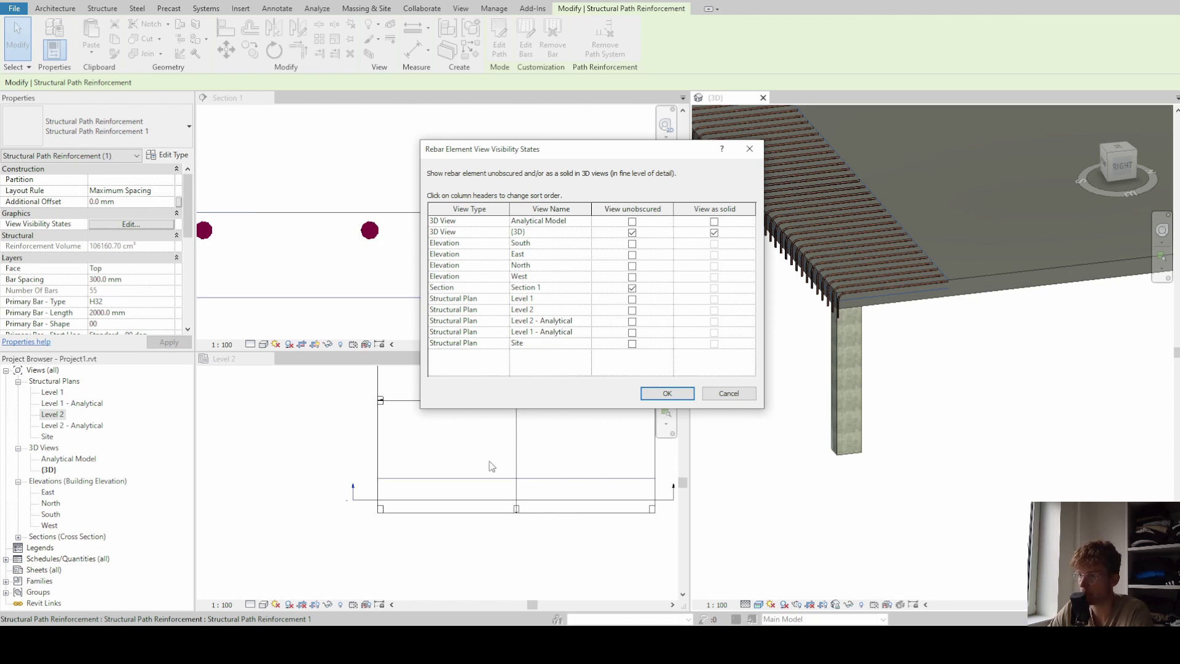
{"action": "left_click", "coordinate": [633, 311]}
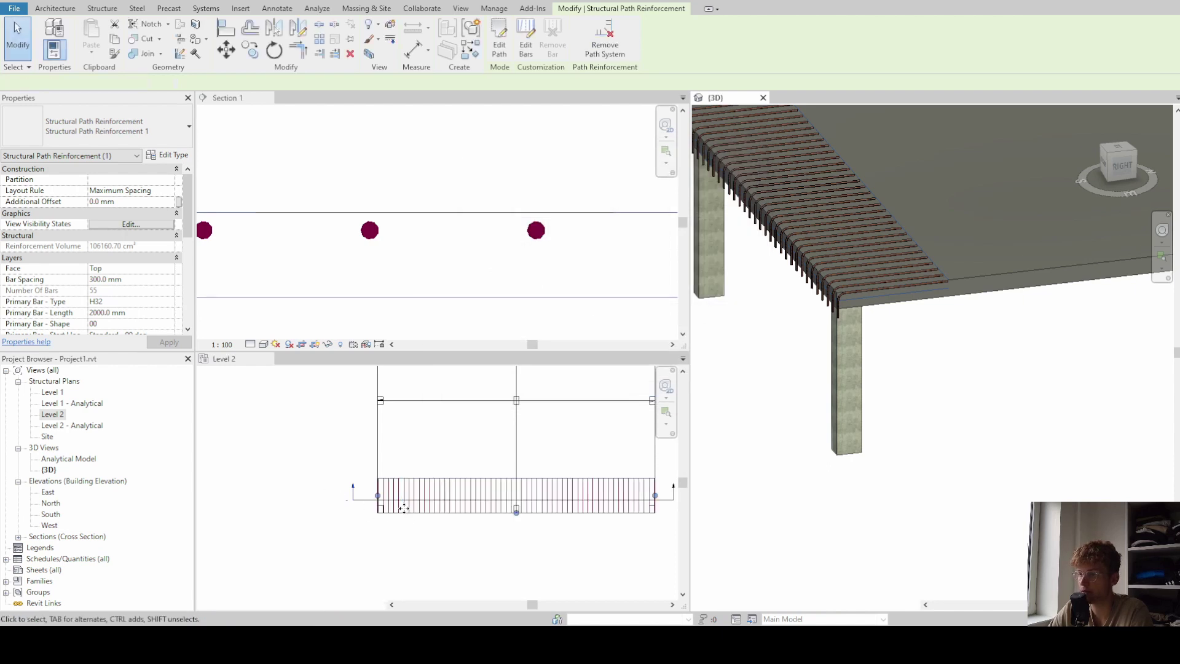
Set the Level 2 plan's detail level to Fine and check how the reinforcement bars are drawn near the slab edge
{"action": "left_click", "coordinate": [405, 506]}
{"action": "scroll", "coordinate": [403, 513], "scroll_direction": "up", "scroll_amount": 6}
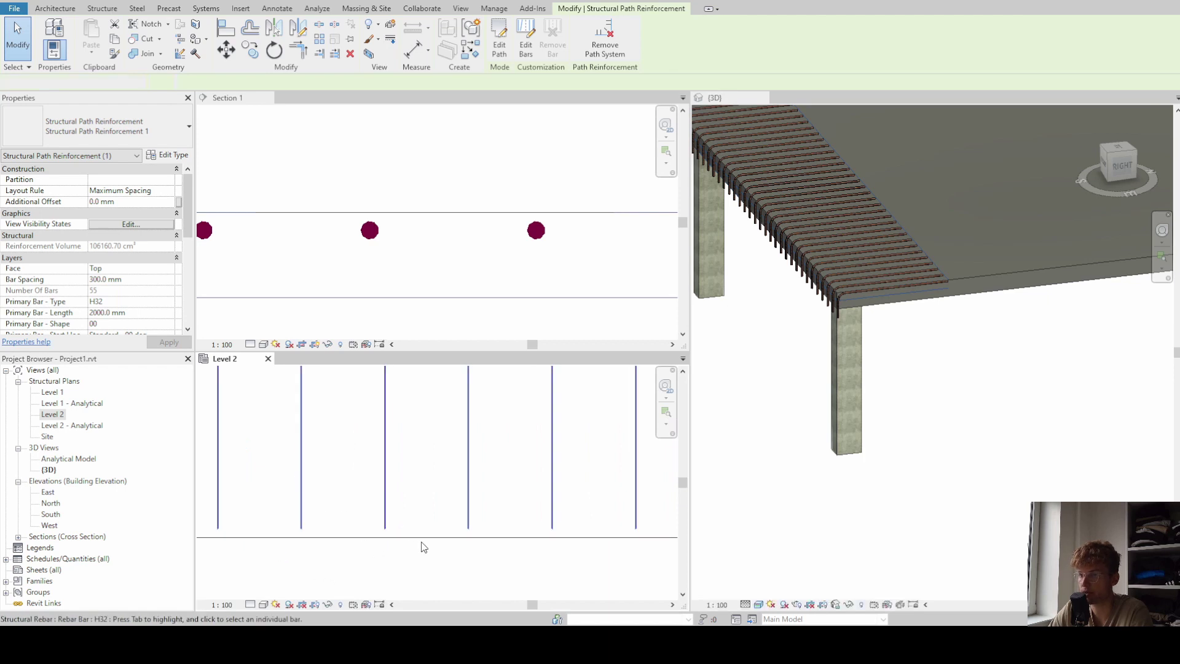
{"action": "left_click", "coordinate": [499, 534]}
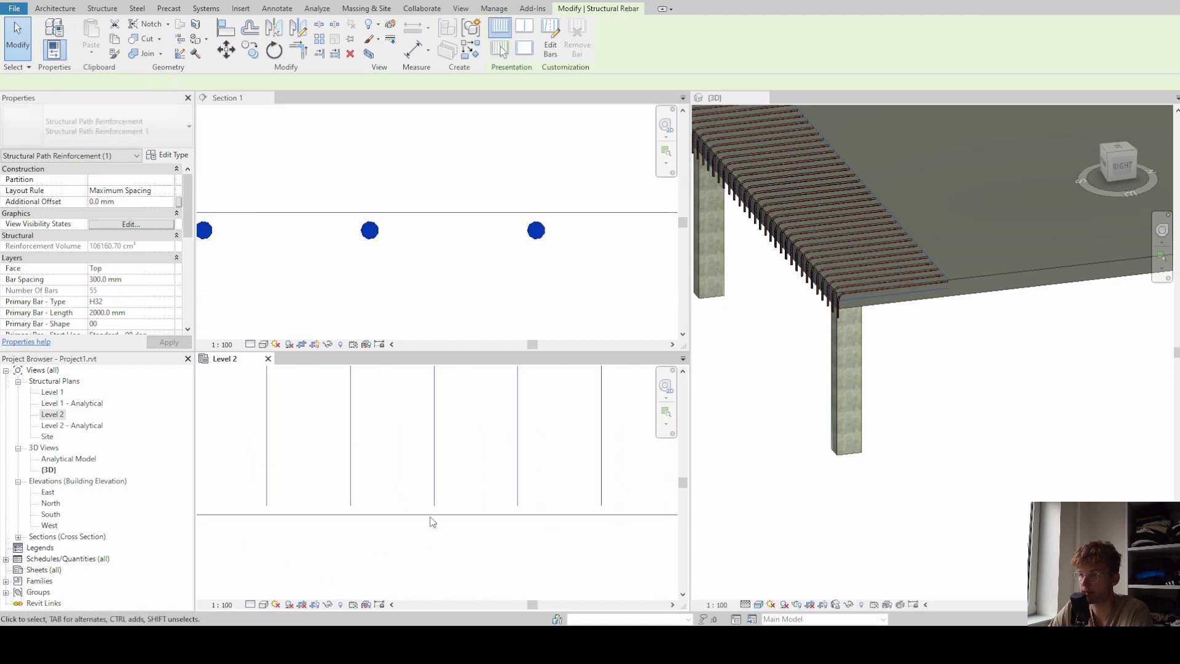
{"action": "scroll", "coordinate": [334, 489], "scroll_direction": "up", "scroll_amount": 2}
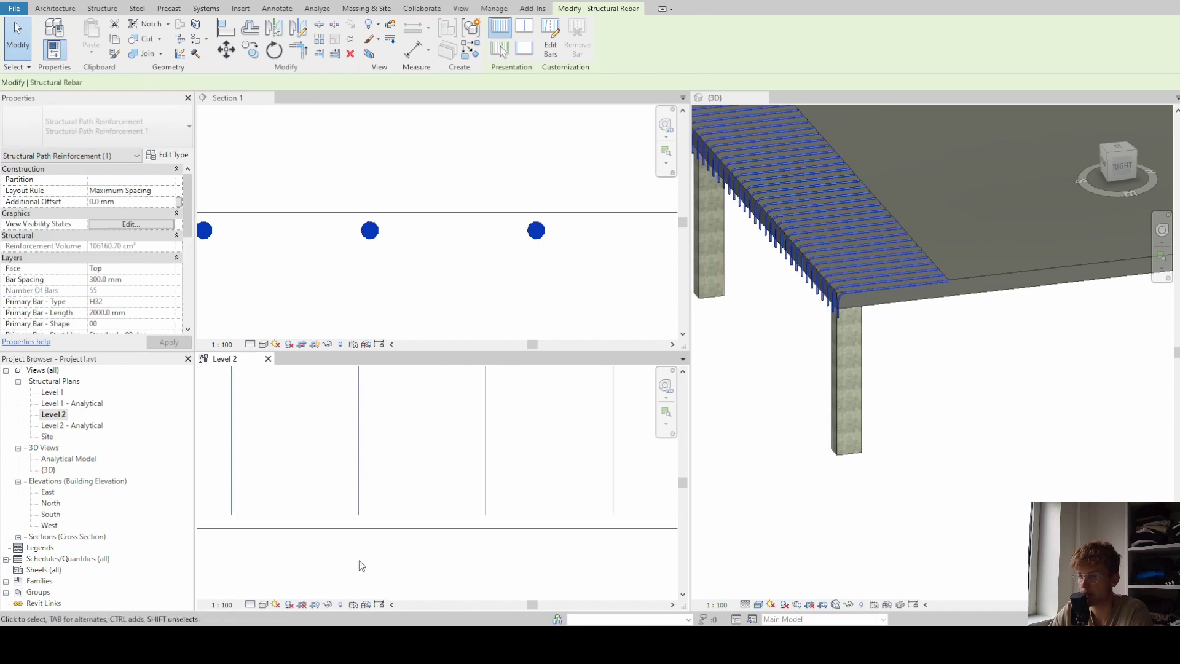
{"action": "left_click", "coordinate": [250, 604]}
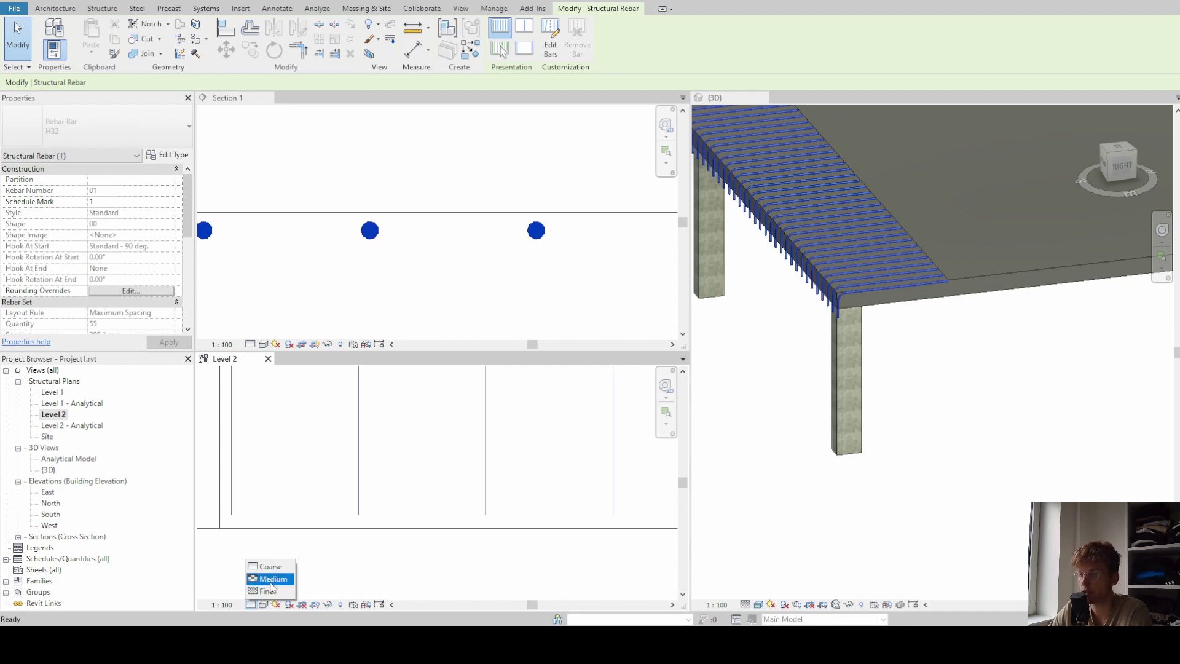
{"action": "left_click", "coordinate": [274, 591]}
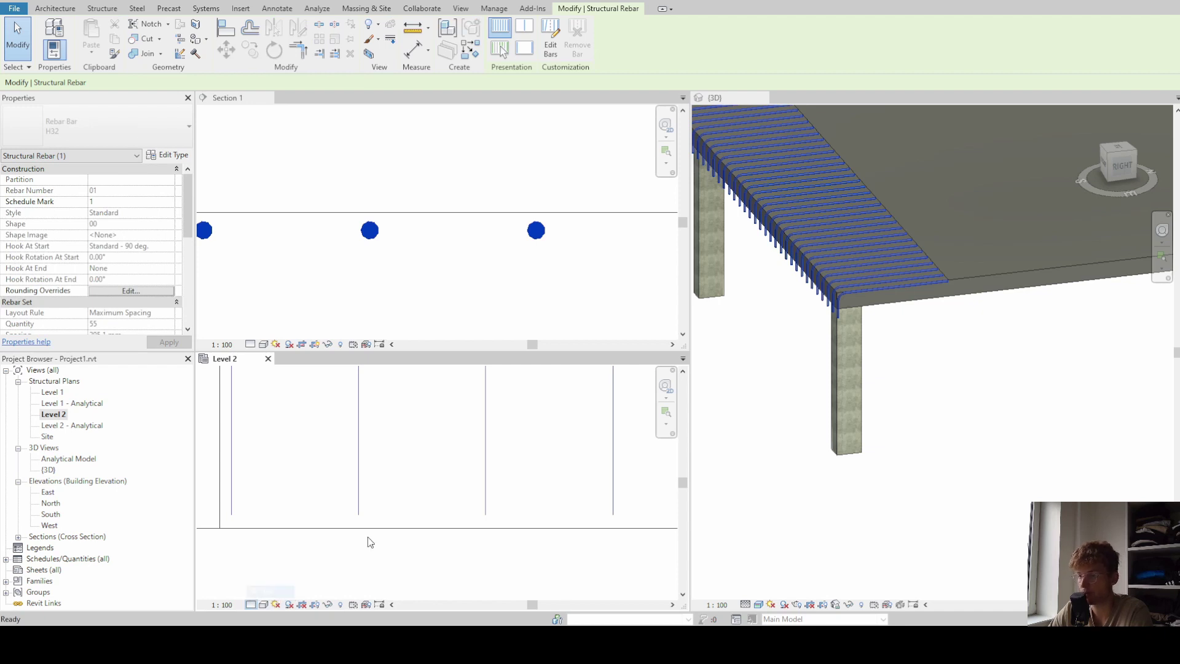
{"action": "left_click", "coordinate": [365, 534]}
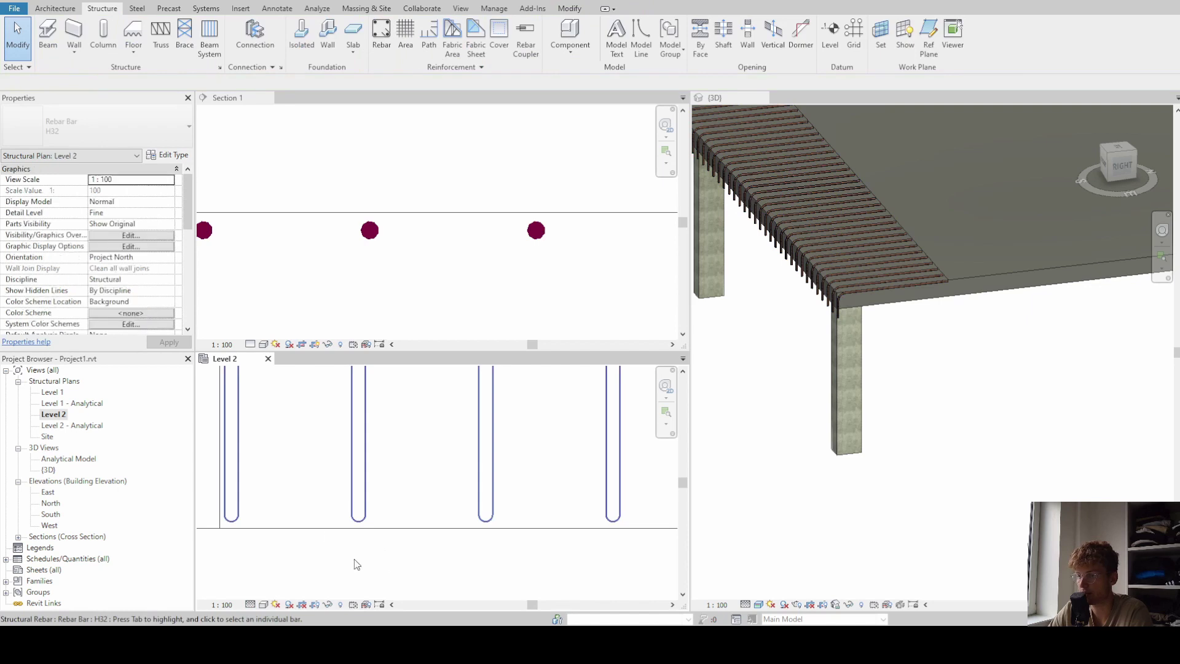
{"action": "left_click", "coordinate": [329, 528]}
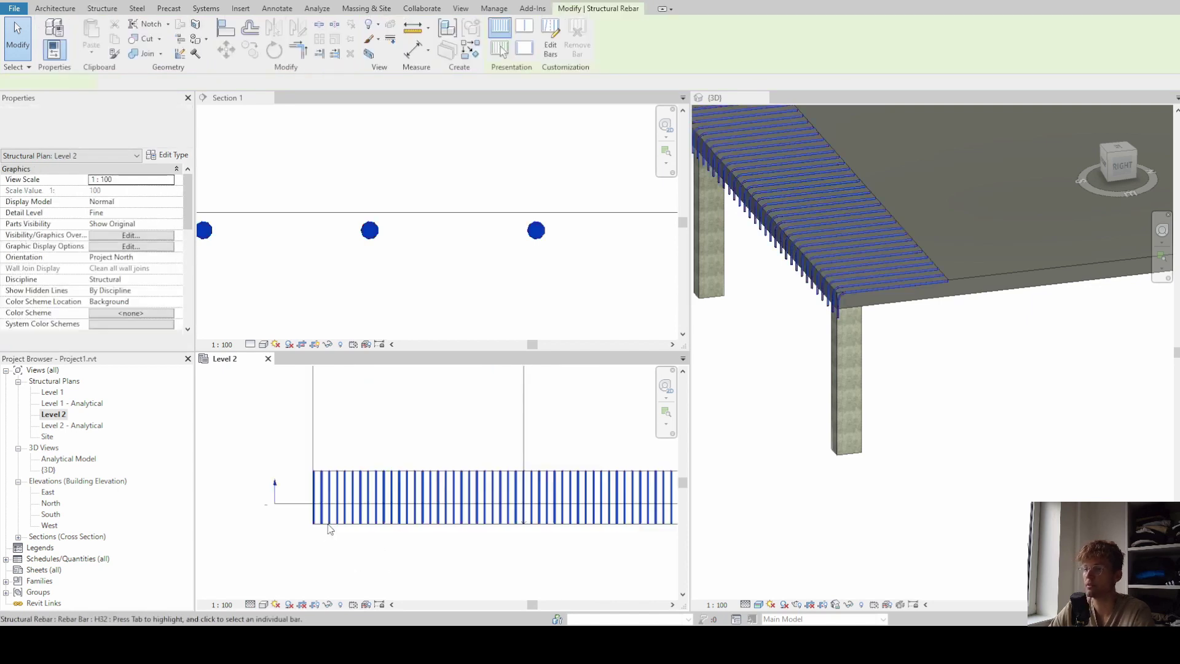
{"action": "scroll", "coordinate": [362, 541], "scroll_direction": "up", "scroll_amount": 2}
{"action": "scroll", "coordinate": [359, 507], "scroll_direction": "up", "scroll_amount": 4}
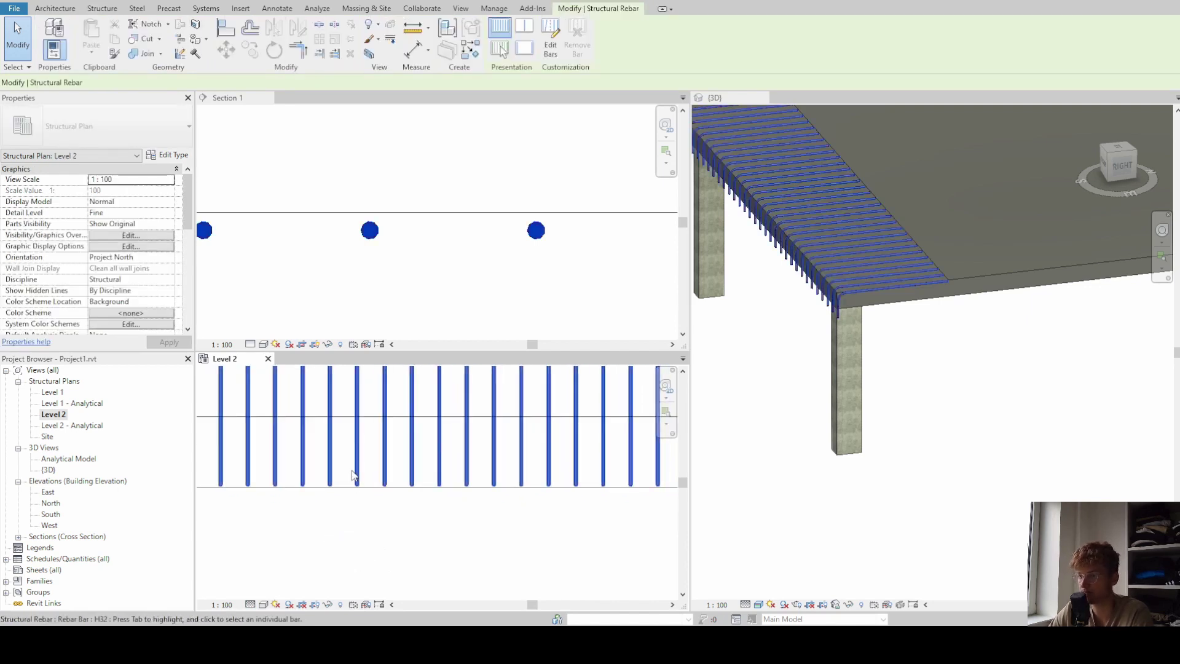
{"action": "scroll", "coordinate": [361, 470], "scroll_direction": "down", "scroll_amount": 4}
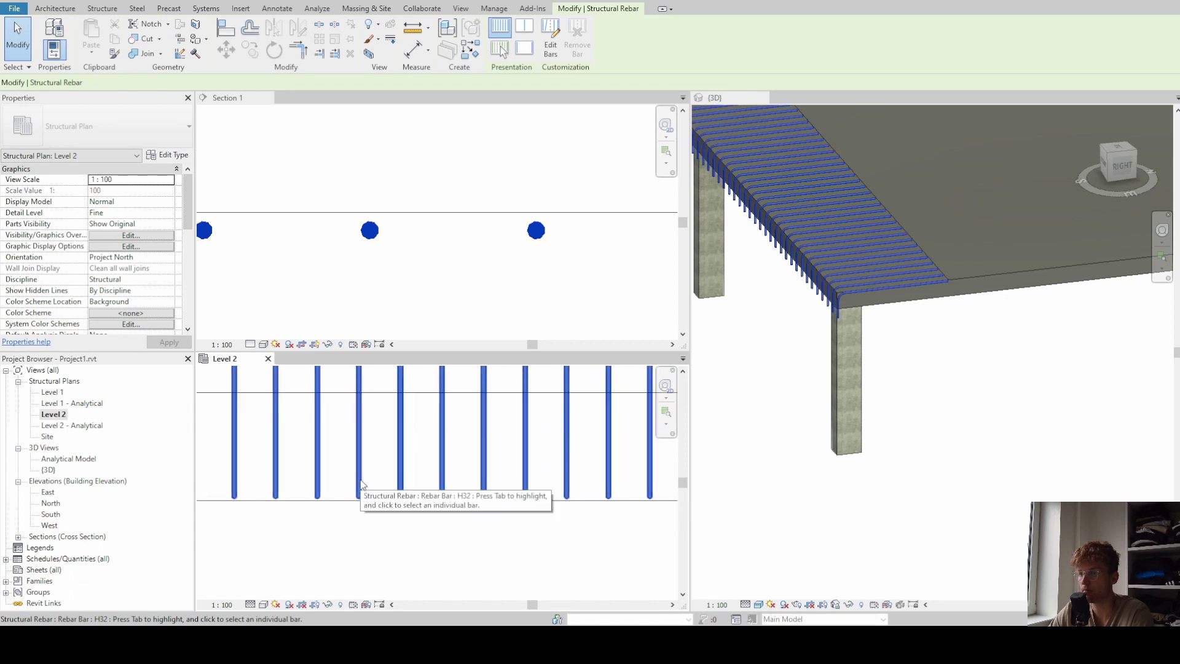
Set the {3D} view's visual style to Wireframe
{"action": "left_click", "coordinate": [256, 293]}
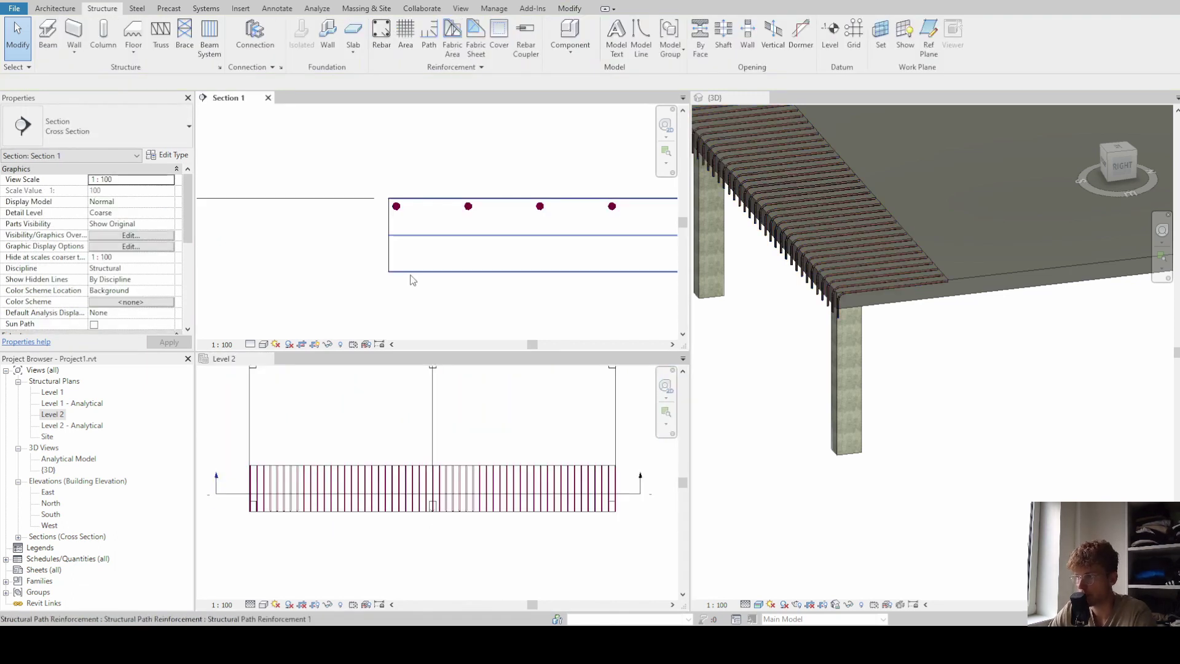
{"action": "scroll", "coordinate": [913, 470], "scroll_direction": "down", "scroll_amount": 2}
{"action": "scroll", "coordinate": [898, 477], "scroll_direction": "down", "scroll_amount": 1}
{"action": "middle_click_drag", "start_coordinate": [892, 474], "coordinate": [885, 468]}
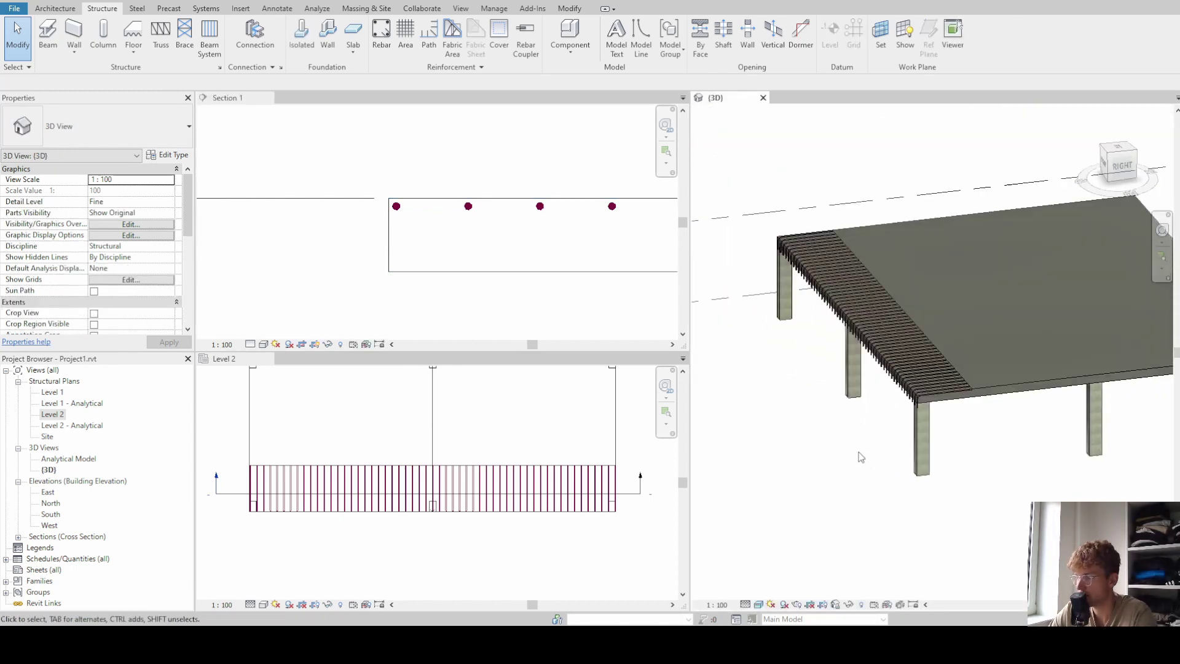
{"action": "left_click", "coordinate": [984, 393]}
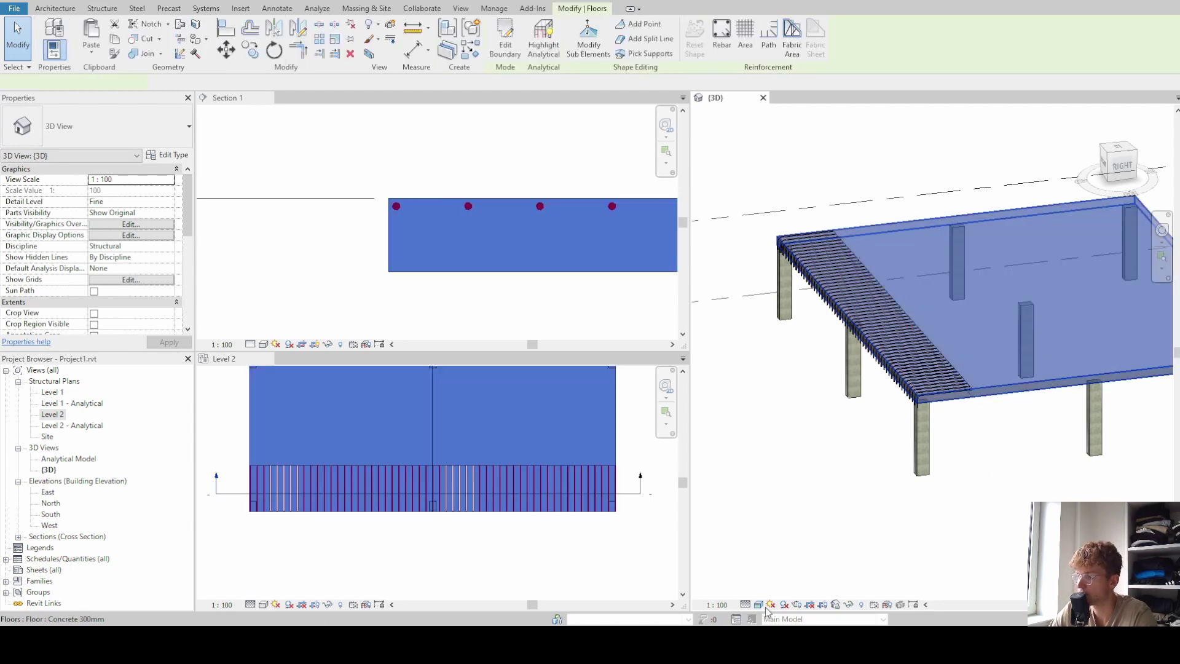
{"action": "left_click", "coordinate": [759, 604]}
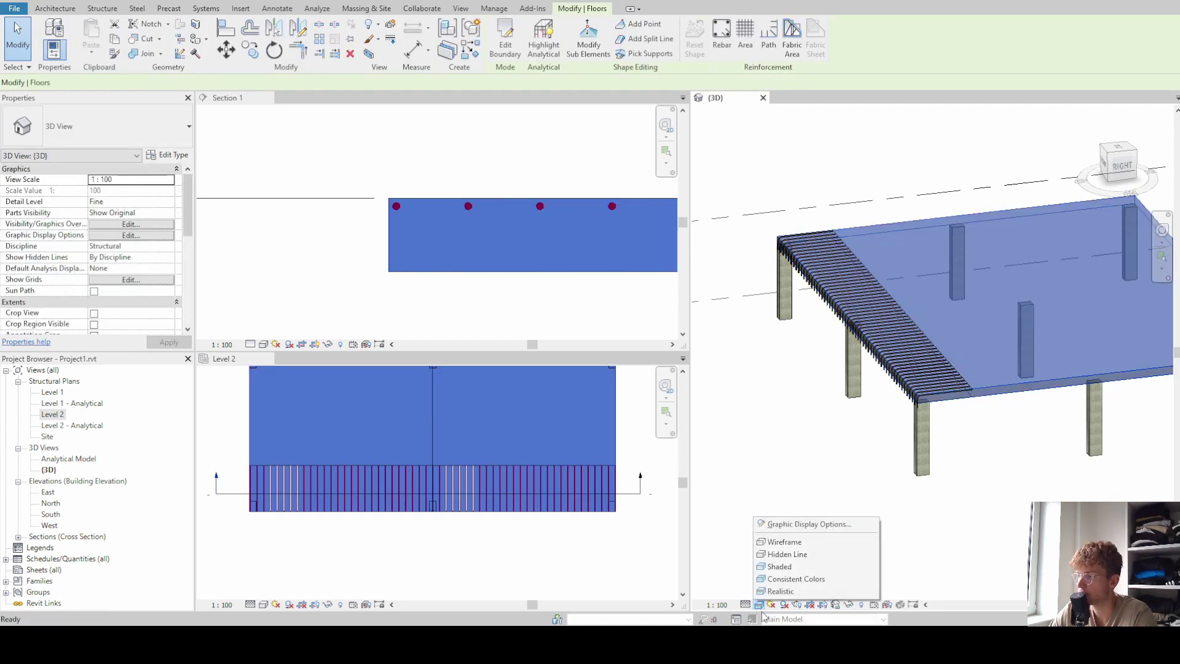
{"action": "left_click", "coordinate": [776, 541]}
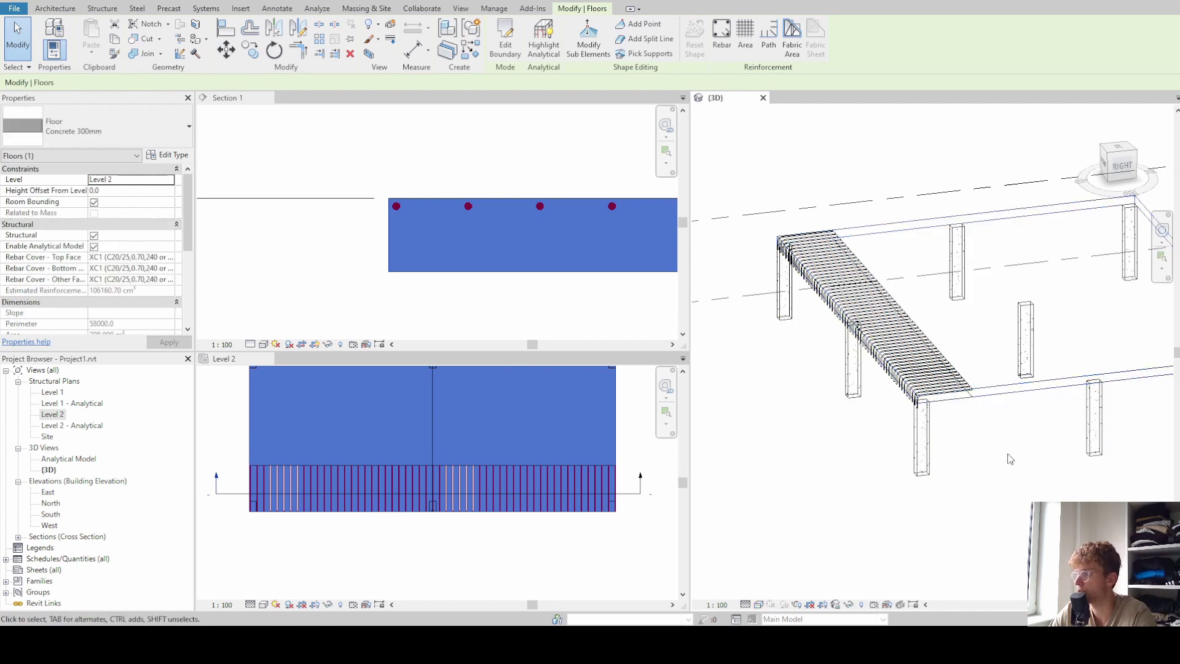
{"action": "left_click", "coordinate": [1011, 458]}
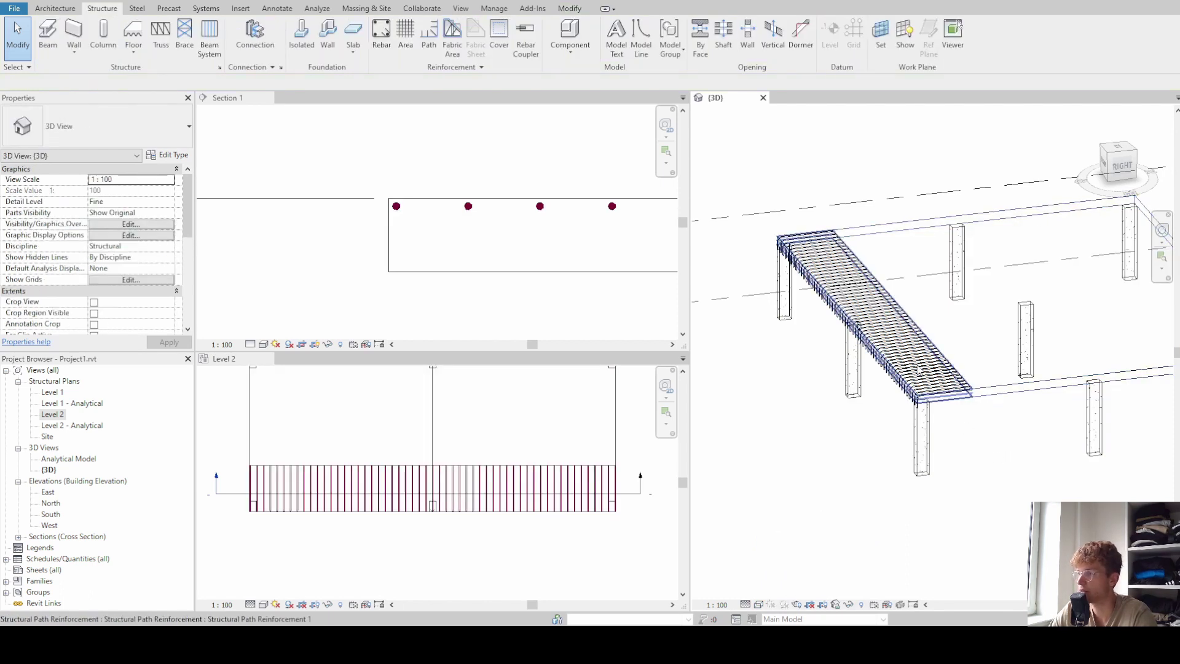
Turn off View as solid for the path reinforcement in the {3D} view and inspect its bars at the slab corner
{"action": "left_click", "coordinate": [503, 315]}
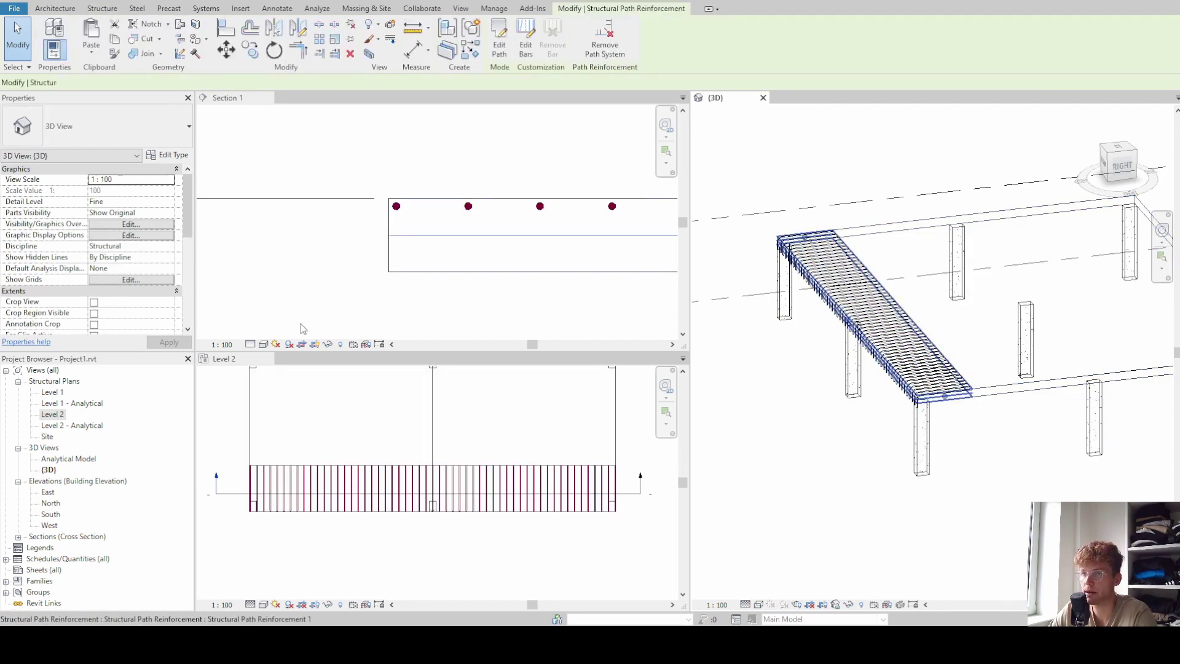
{"action": "left_click", "coordinate": [127, 225]}
{"action": "left_click", "coordinate": [667, 235]}
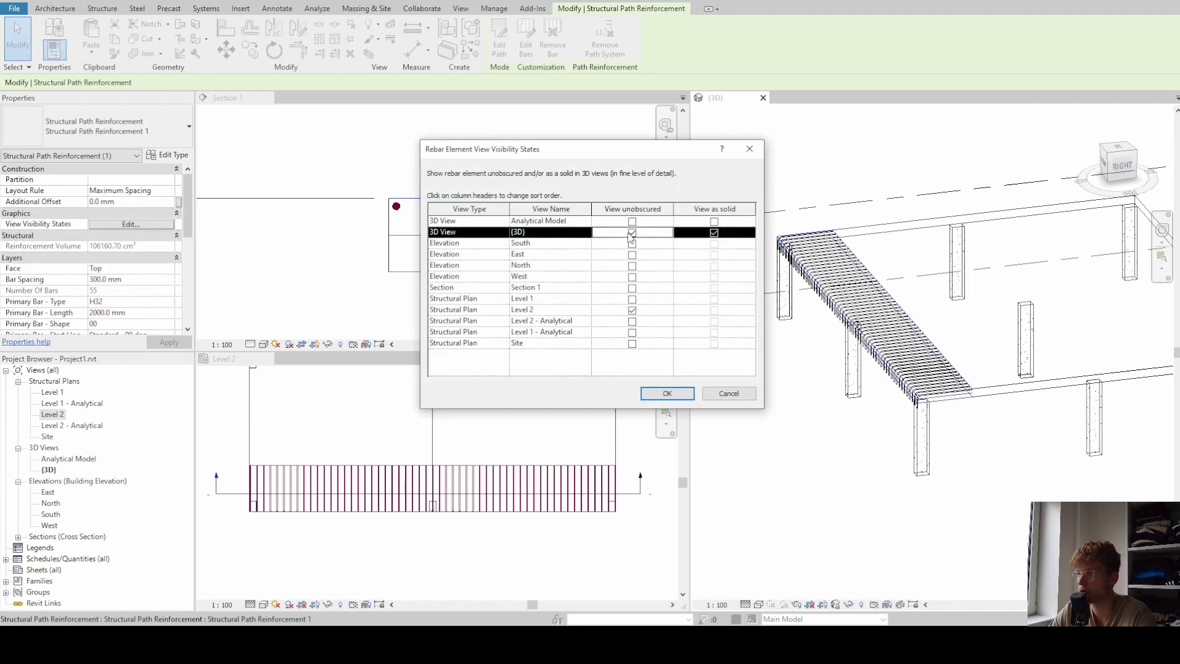
{"action": "left_click", "coordinate": [714, 233]}
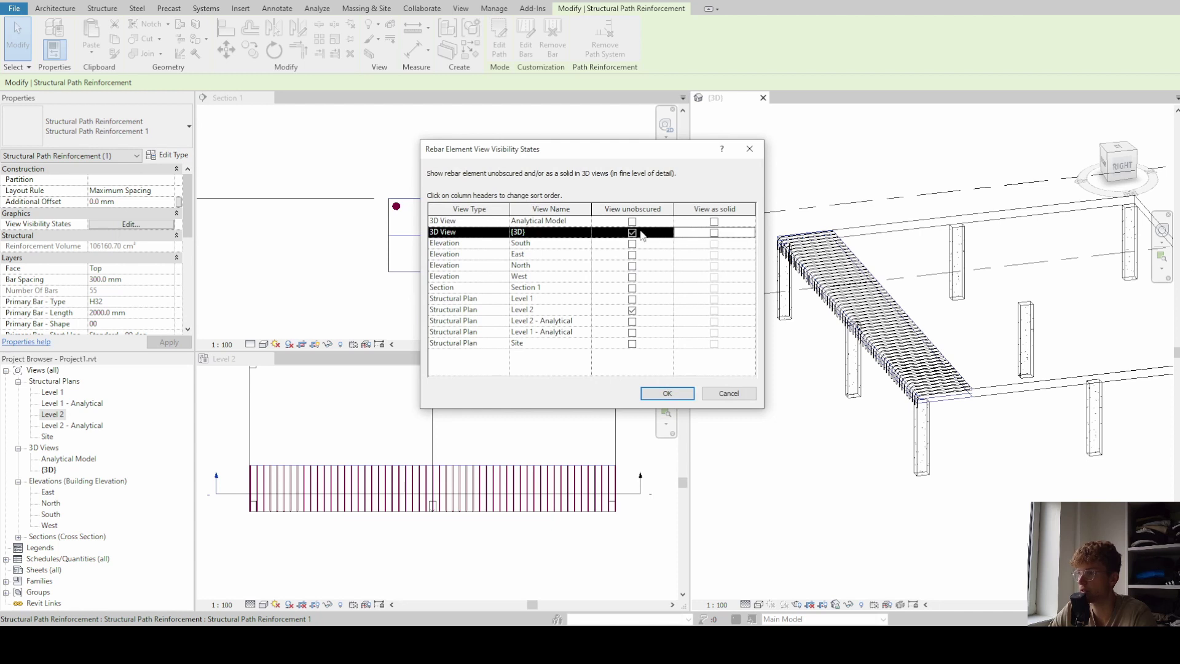
{"action": "left_click", "coordinate": [666, 394]}
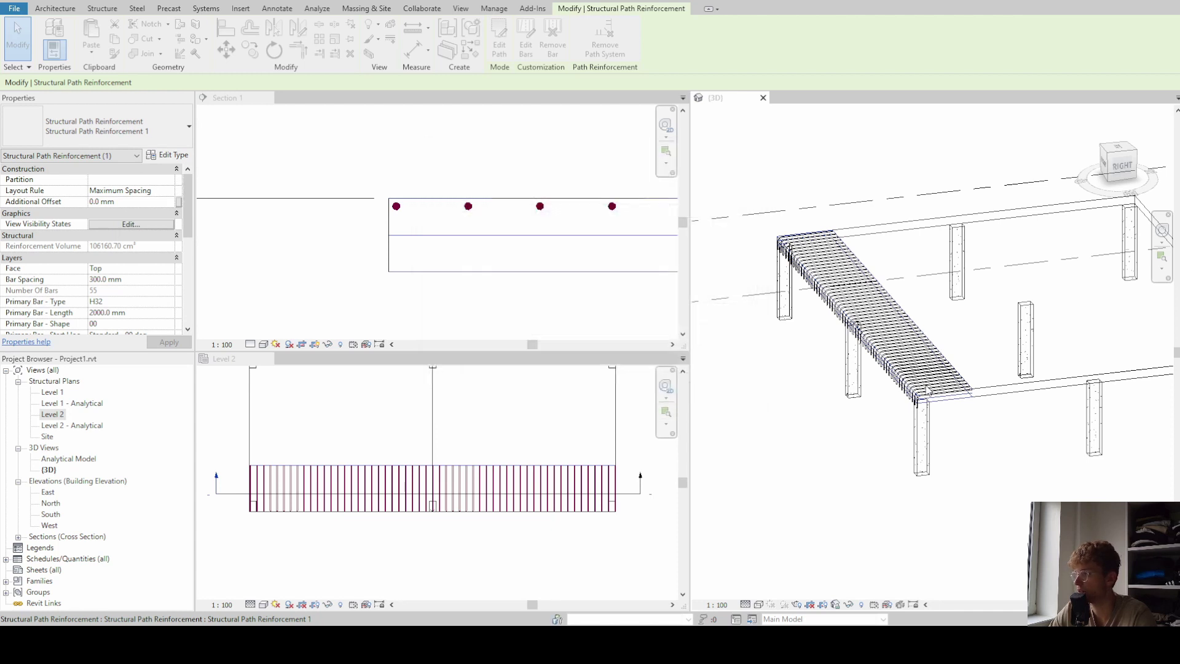
{"action": "left_click", "coordinate": [980, 442]}
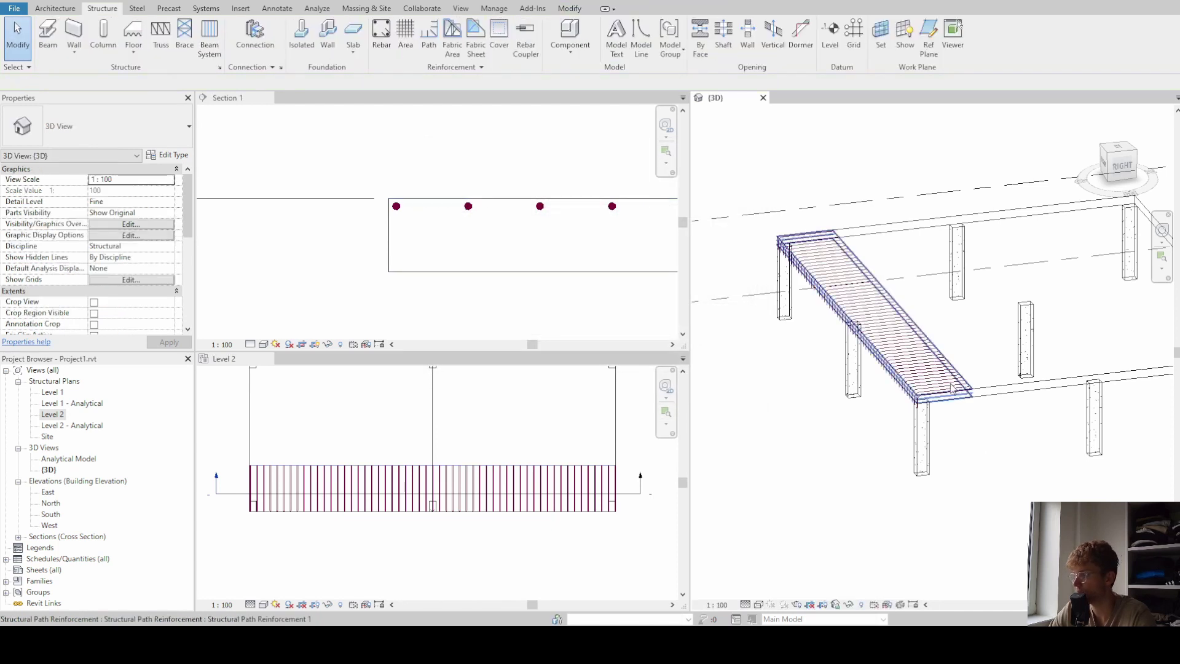
{"action": "scroll", "coordinate": [952, 387], "scroll_direction": "up", "scroll_amount": 8}
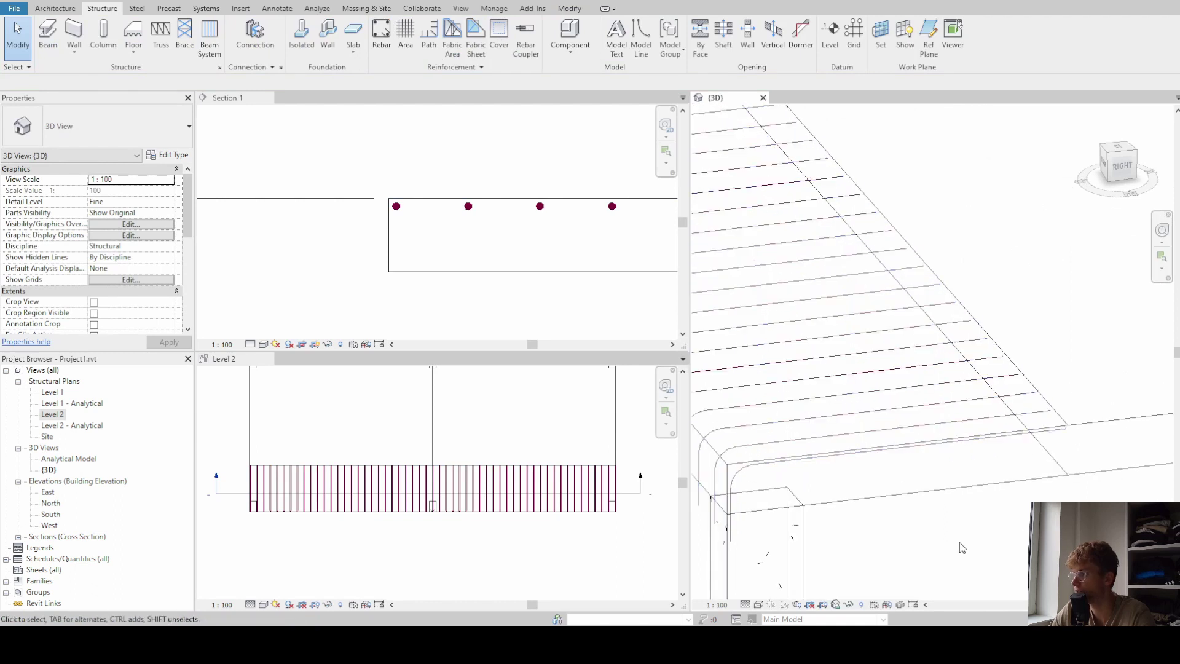
{"action": "scroll", "coordinate": [967, 482], "scroll_direction": "down", "scroll_amount": 8}
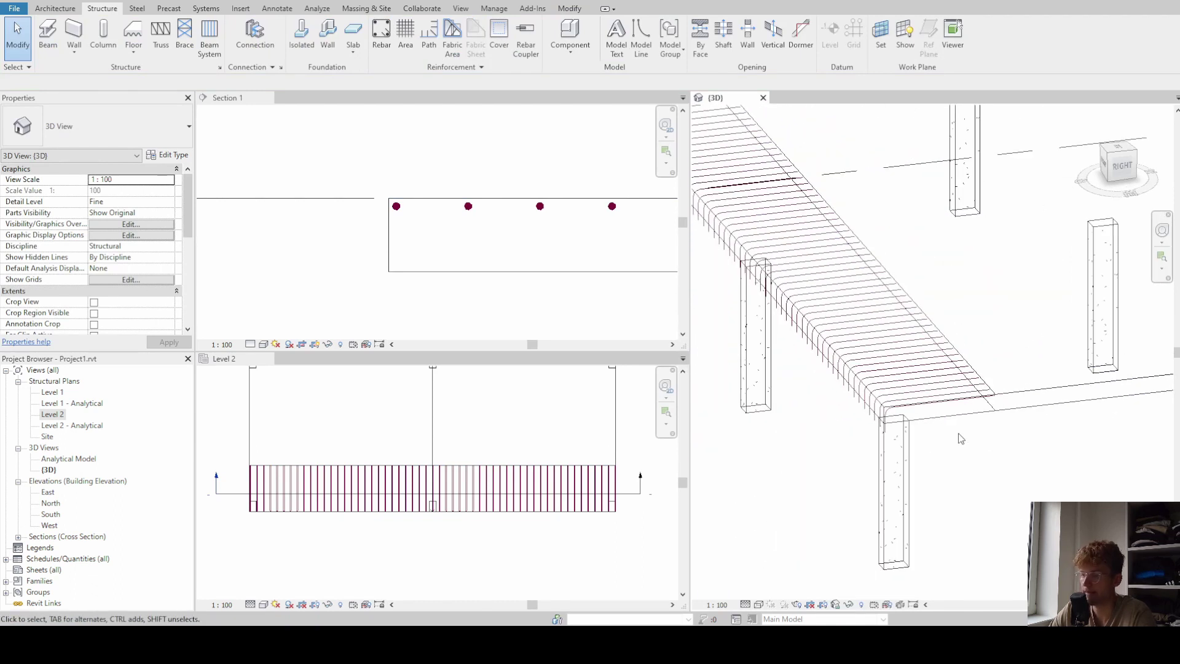
Inspect the path reinforcement bars along the slab edge from several angles in the {3D} view
{"action": "middle_click_drag", "start_coordinate": [815, 455], "coordinate": [999, 397], "text": "shift"}
{"action": "scroll", "coordinate": [999, 397], "scroll_direction": "down", "scroll_amount": 2}
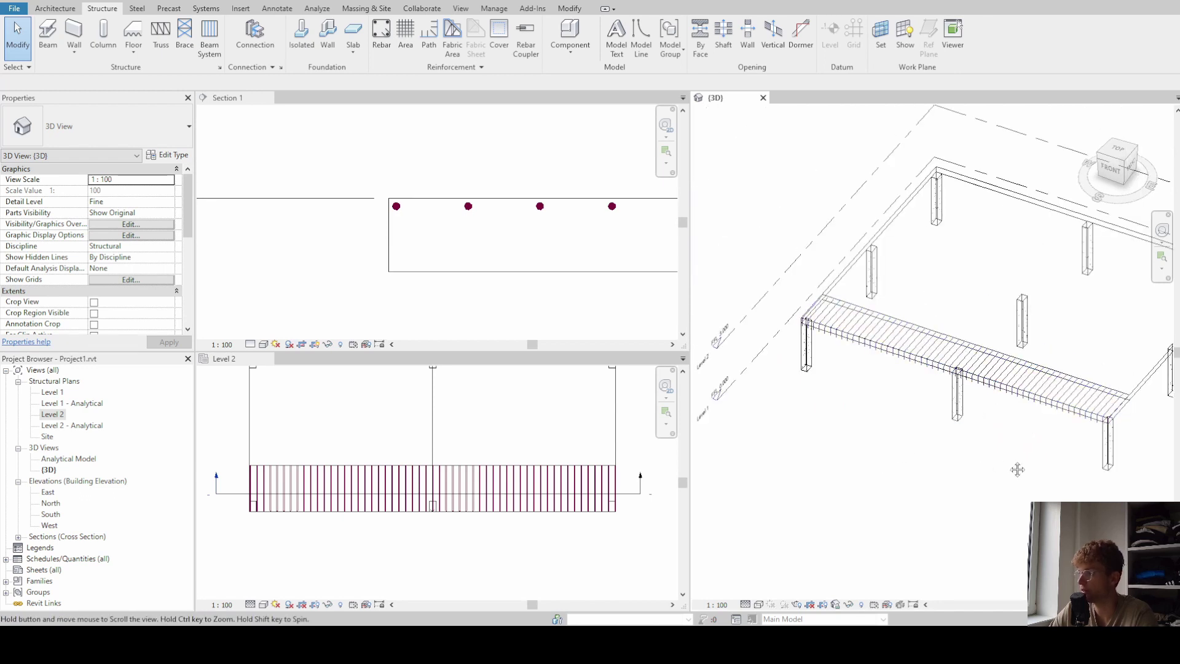
{"action": "middle_click_drag", "start_coordinate": [1042, 483], "coordinate": [906, 387], "text": "shift"}
{"action": "scroll", "coordinate": [1008, 289], "scroll_direction": "up", "scroll_amount": 3}
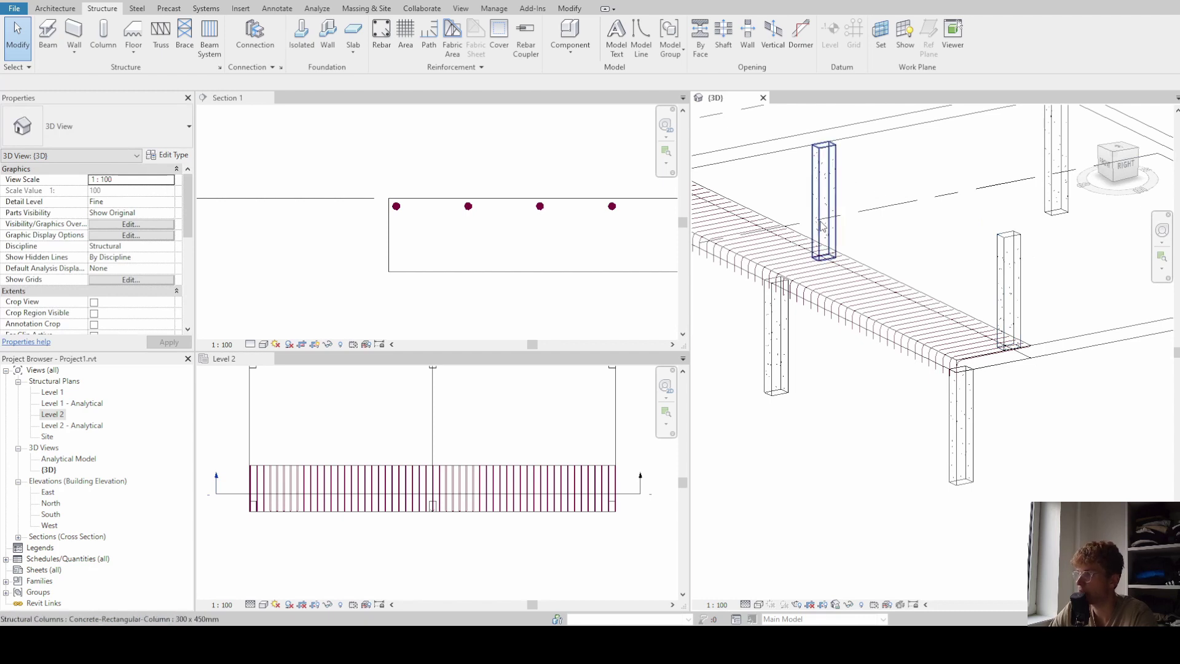
{"action": "scroll", "coordinate": [814, 218], "scroll_direction": "down", "scroll_amount": 2}
{"action": "middle_click_drag", "start_coordinate": [989, 398], "coordinate": [1020, 447], "text": "shift"}
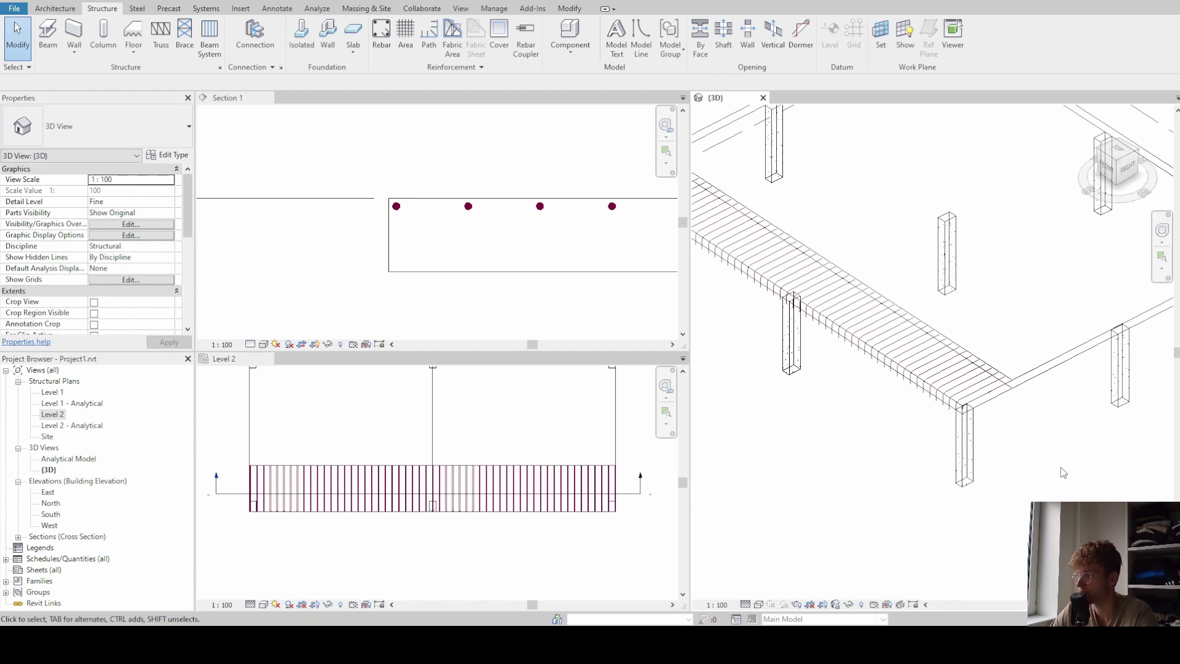
{"action": "middle_click_drag", "start_coordinate": [1063, 472], "coordinate": [871, 422], "text": "shift"}
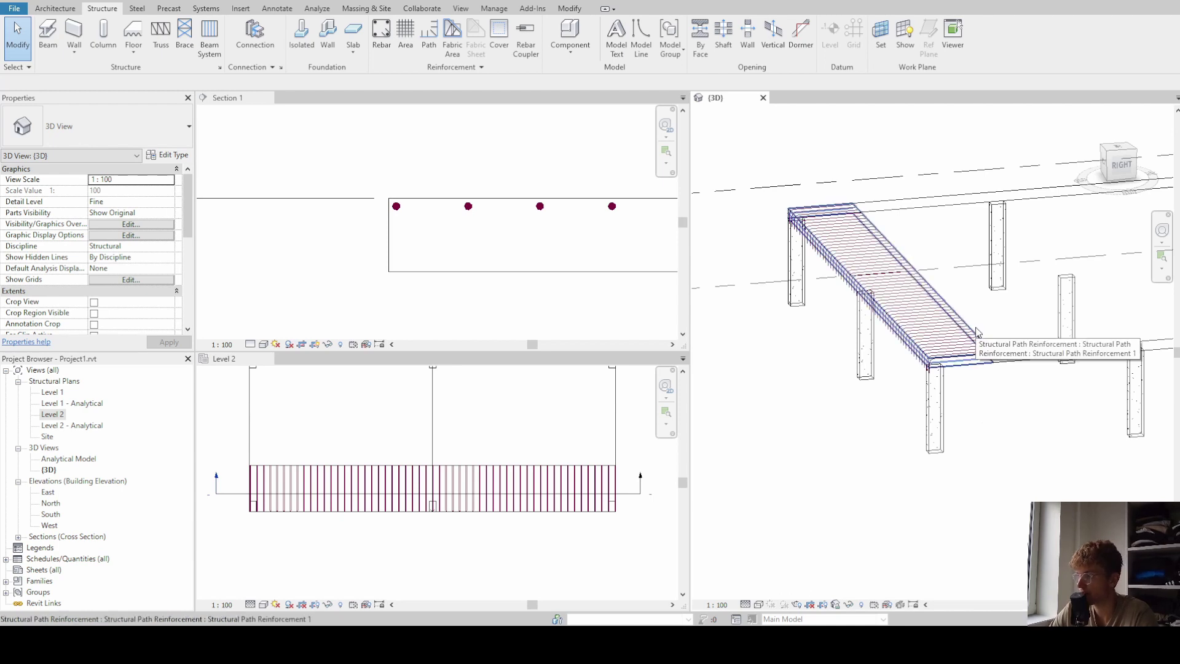
Select the path reinforcement in the {3D} view and set that view's visual style to Hidden Line
{"action": "left_click", "coordinate": [1014, 458]}
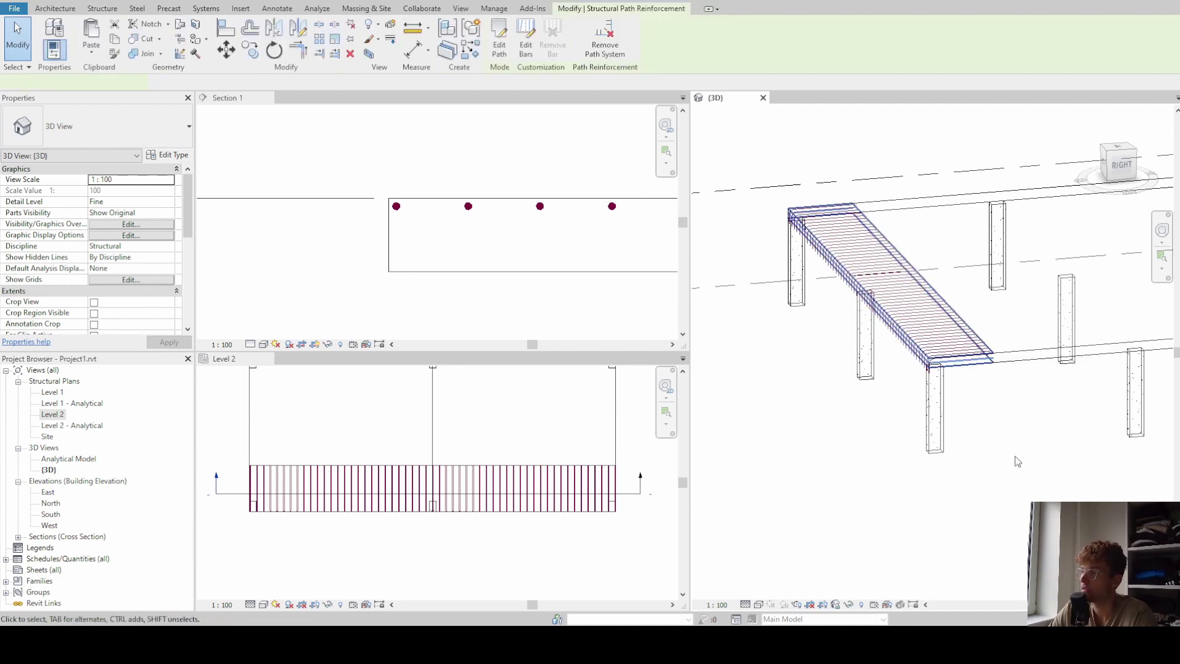
{"action": "left_click", "coordinate": [759, 604]}
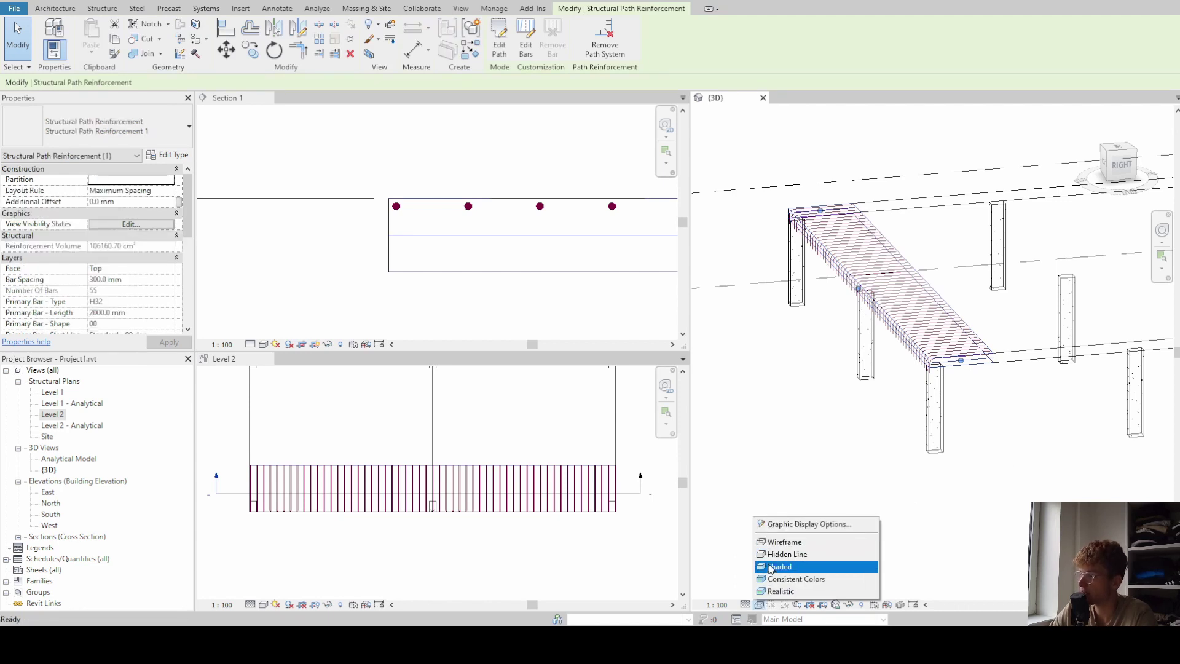
{"action": "left_click", "coordinate": [788, 553]}
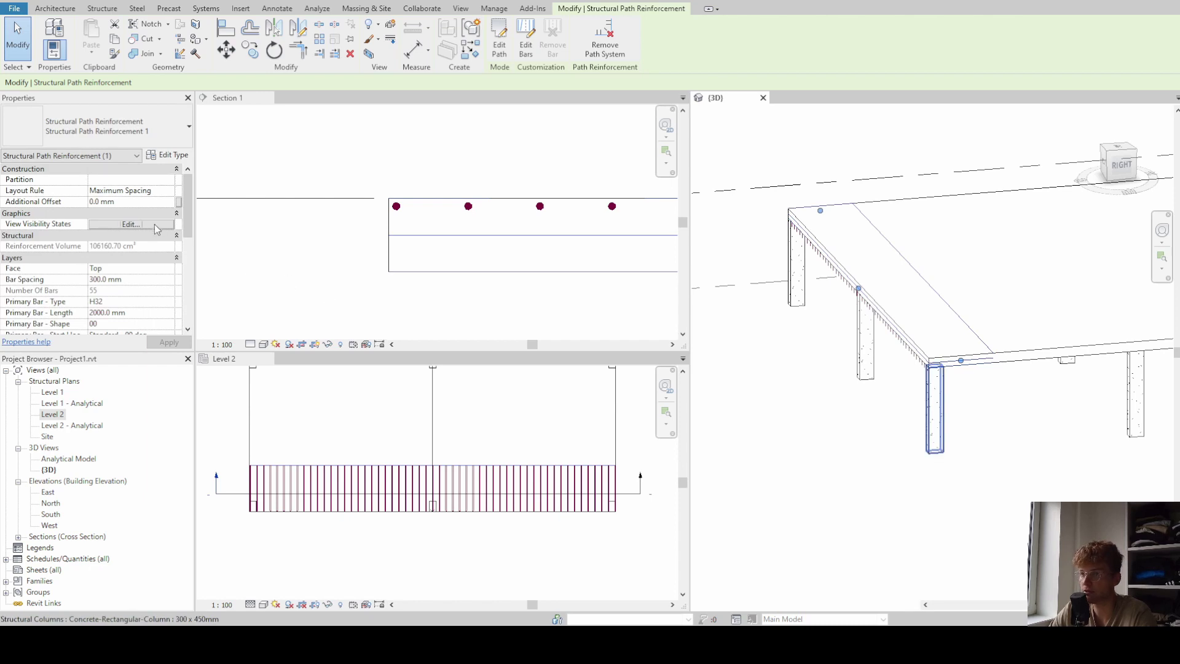
Turn on View unobscured and View as solid for the path reinforcement in the {3D} view, leaving it deselected
{"action": "left_click", "coordinate": [131, 224]}
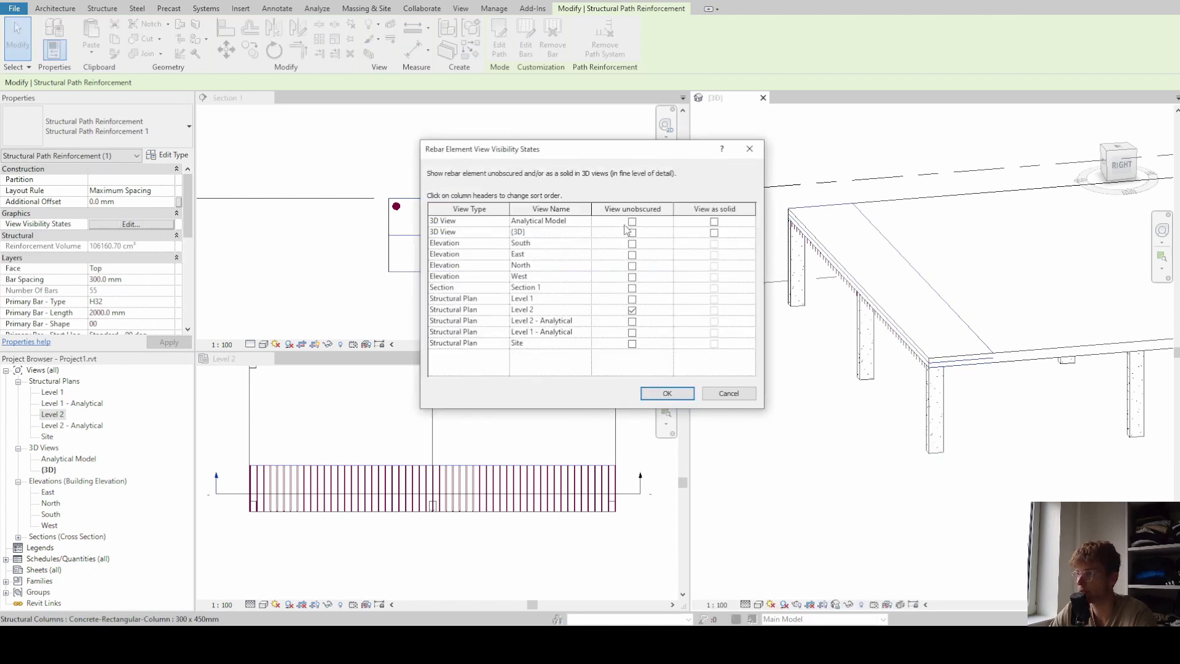
{"action": "left_click", "coordinate": [632, 234]}
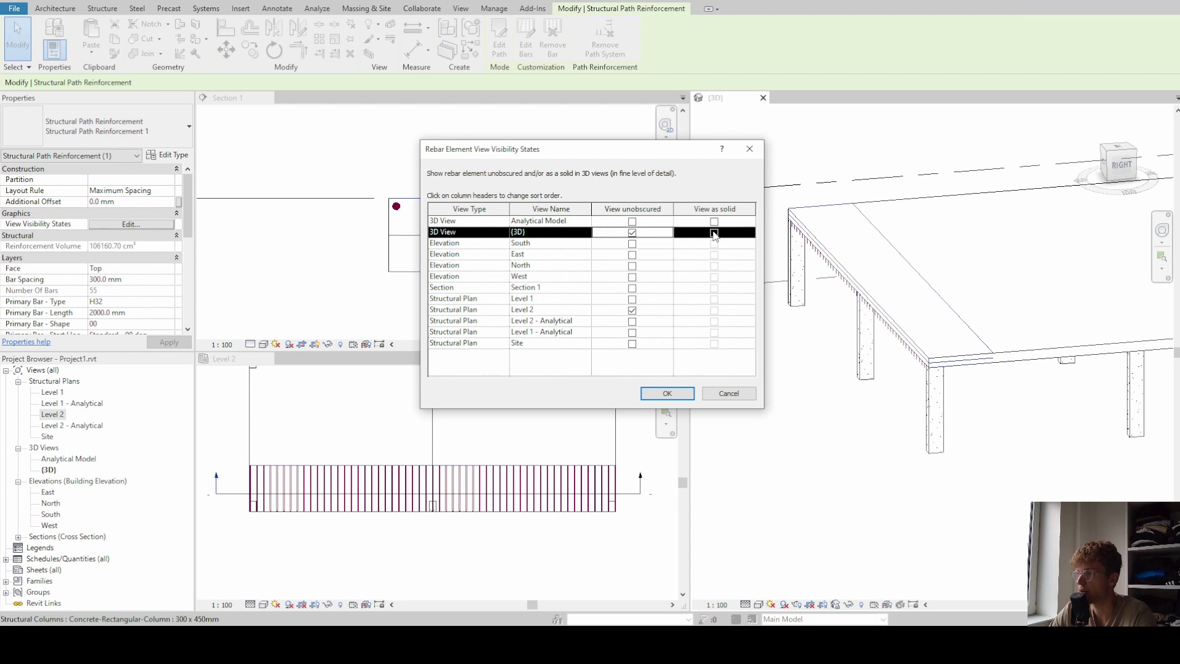
{"action": "left_click", "coordinate": [714, 233]}
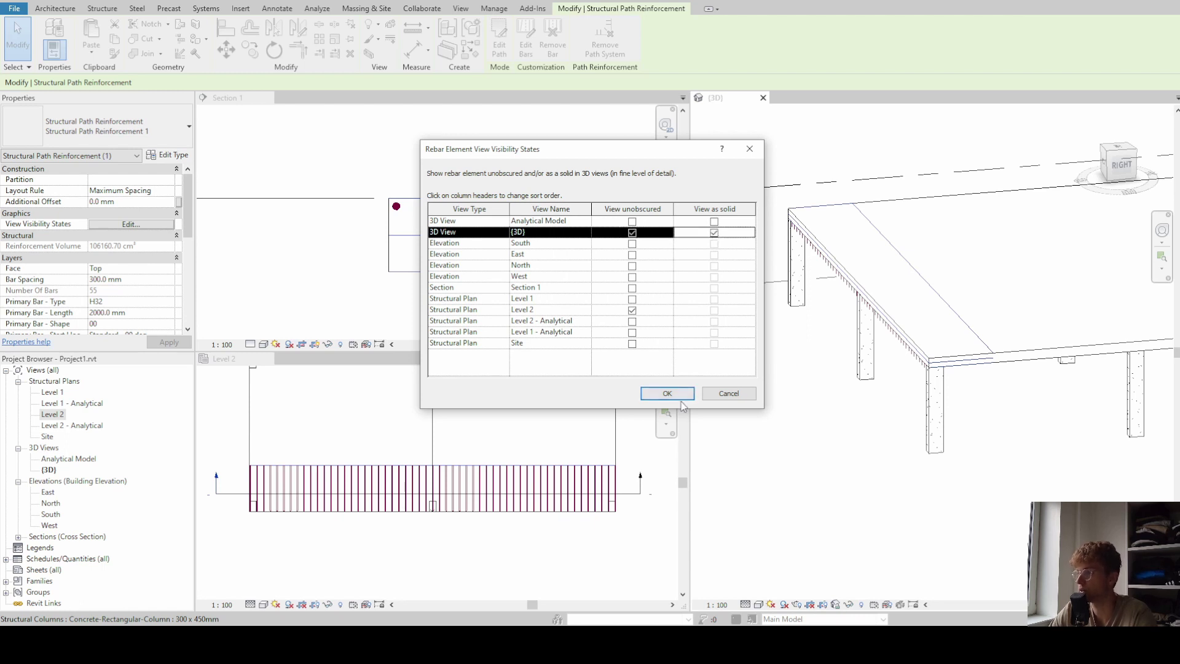
{"action": "left_click", "coordinate": [676, 396]}
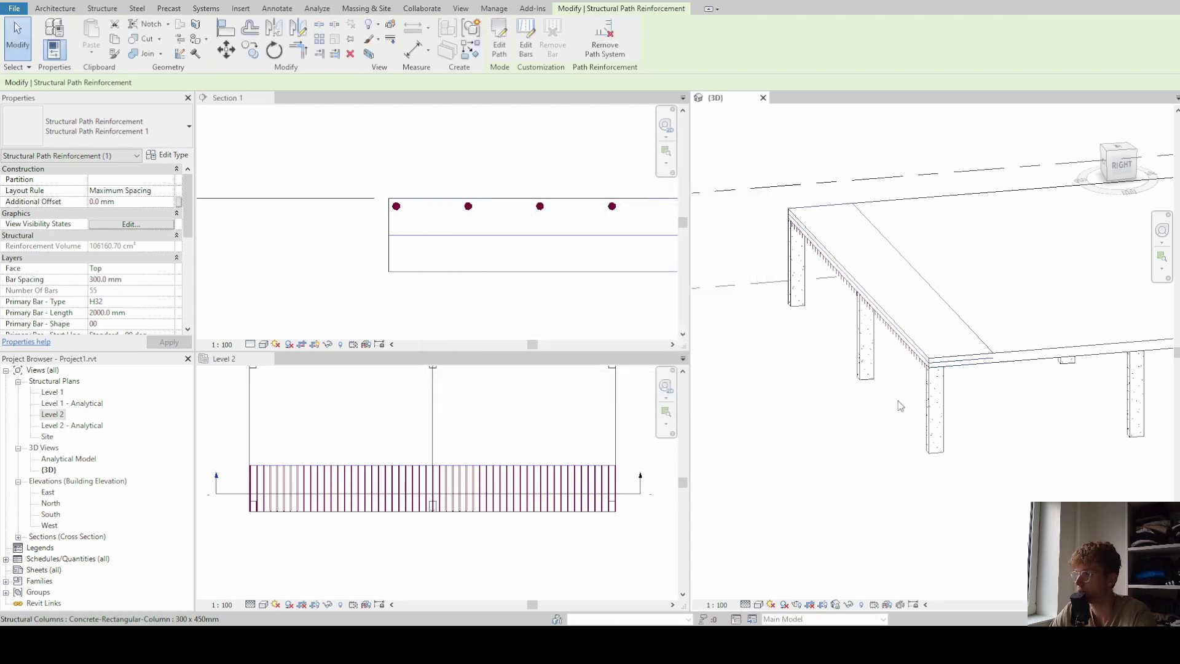
{"action": "left_click", "coordinate": [857, 426]}
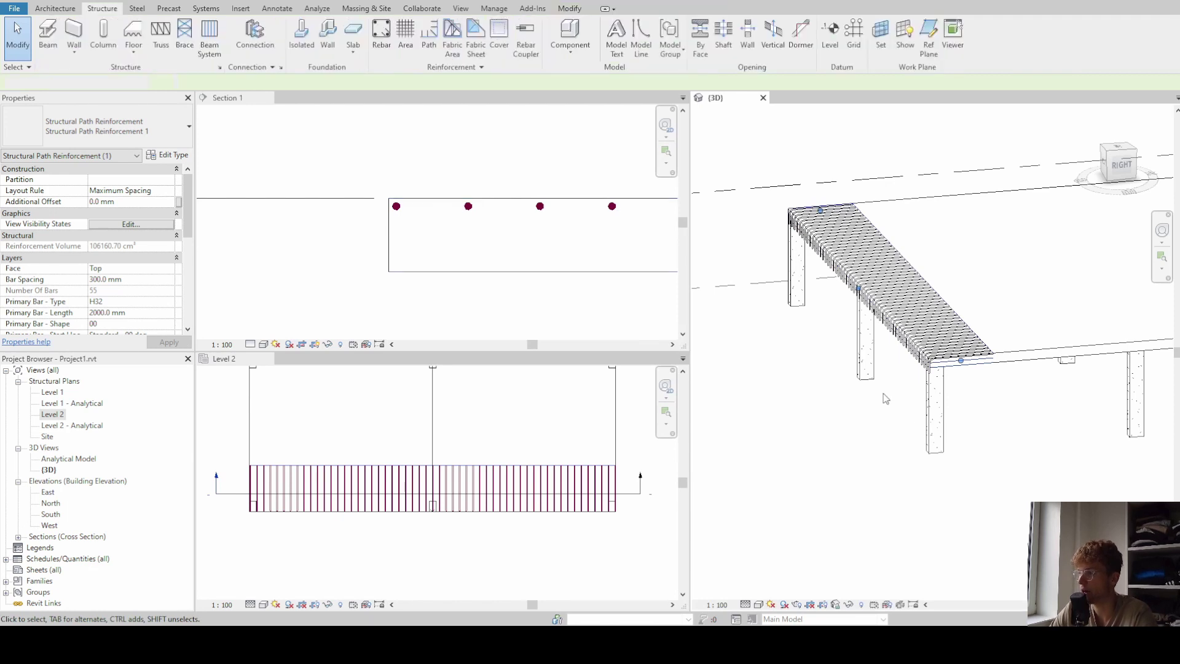